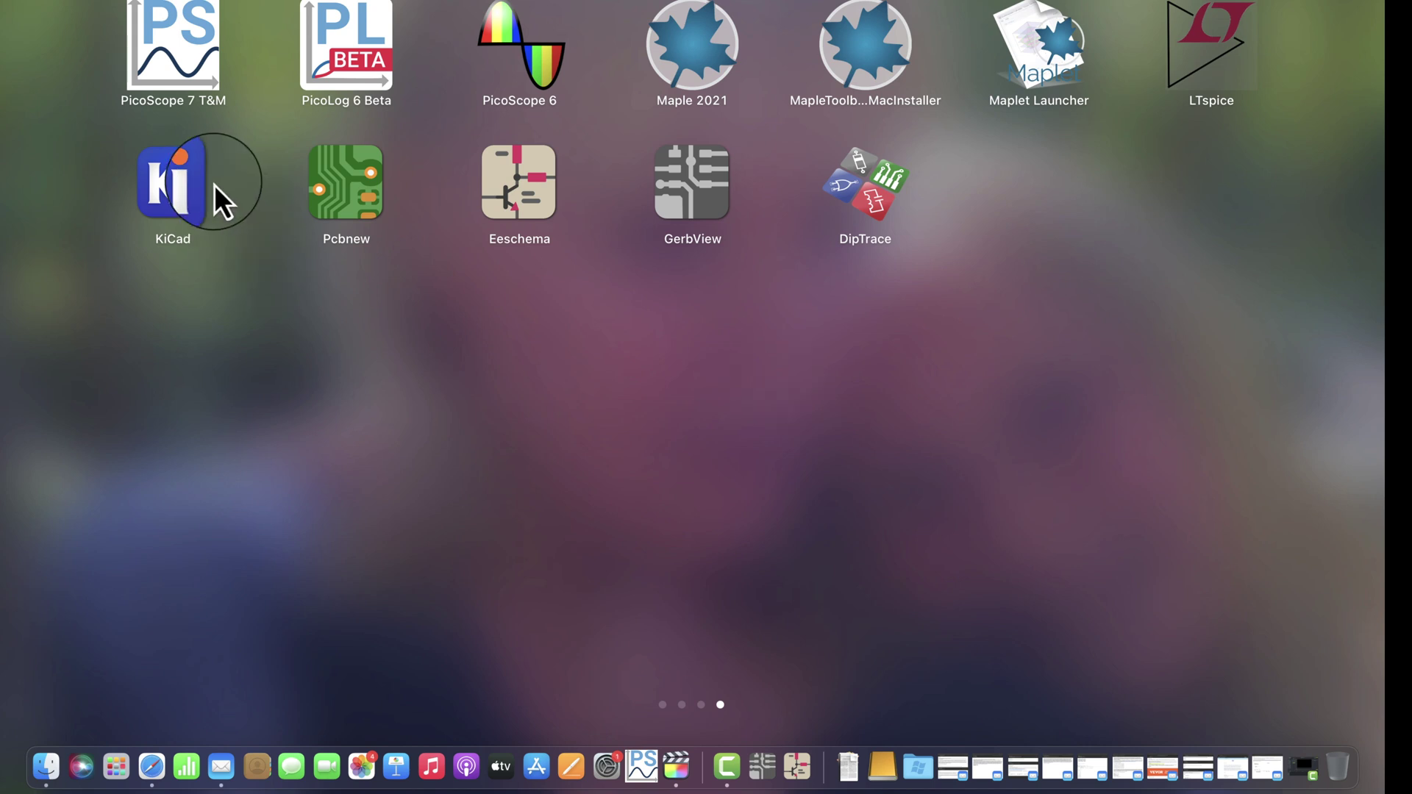
Launch KiCad and open the temp1 project's 400 Watt PFC schematic in the Schematic Editor
left_click(166, 191)
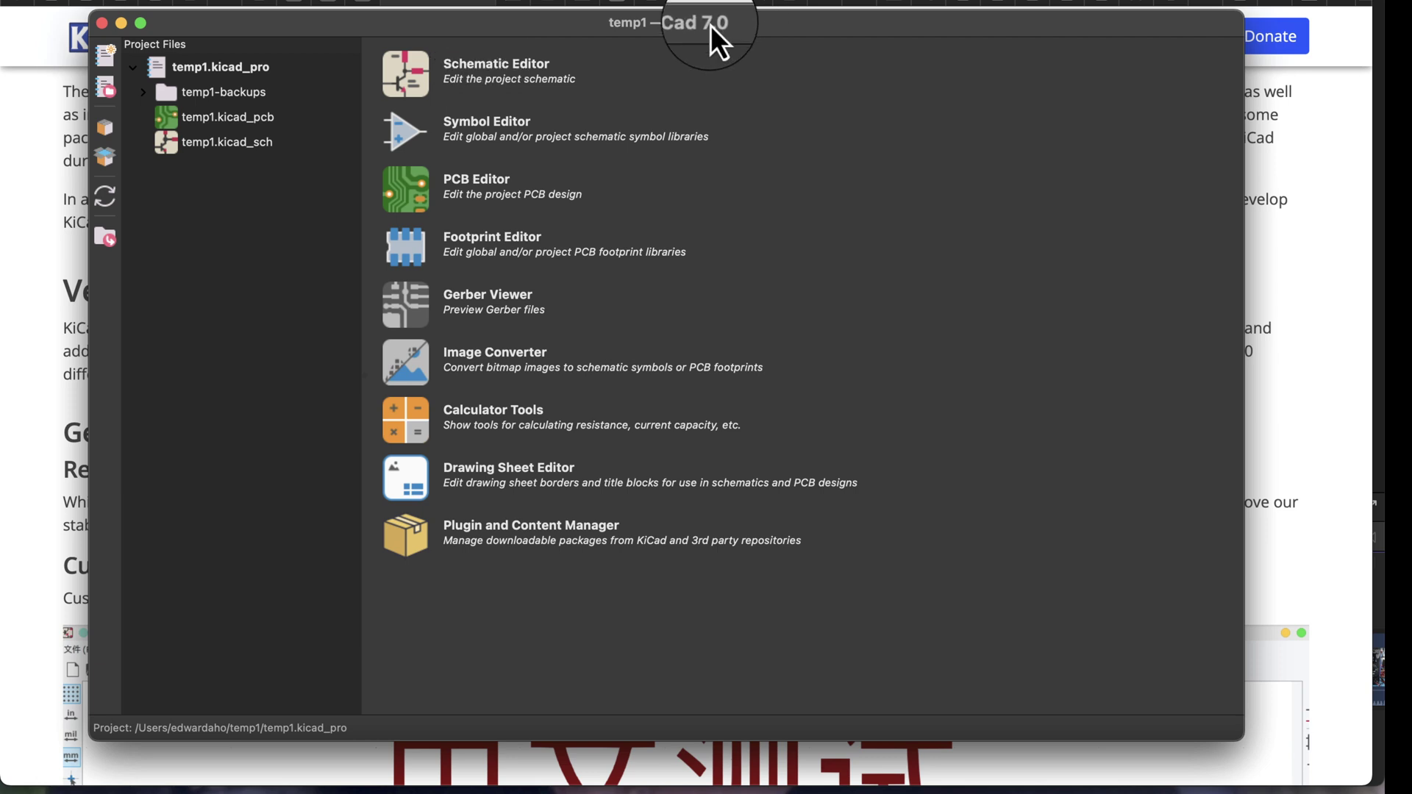
left_click(398, 80)
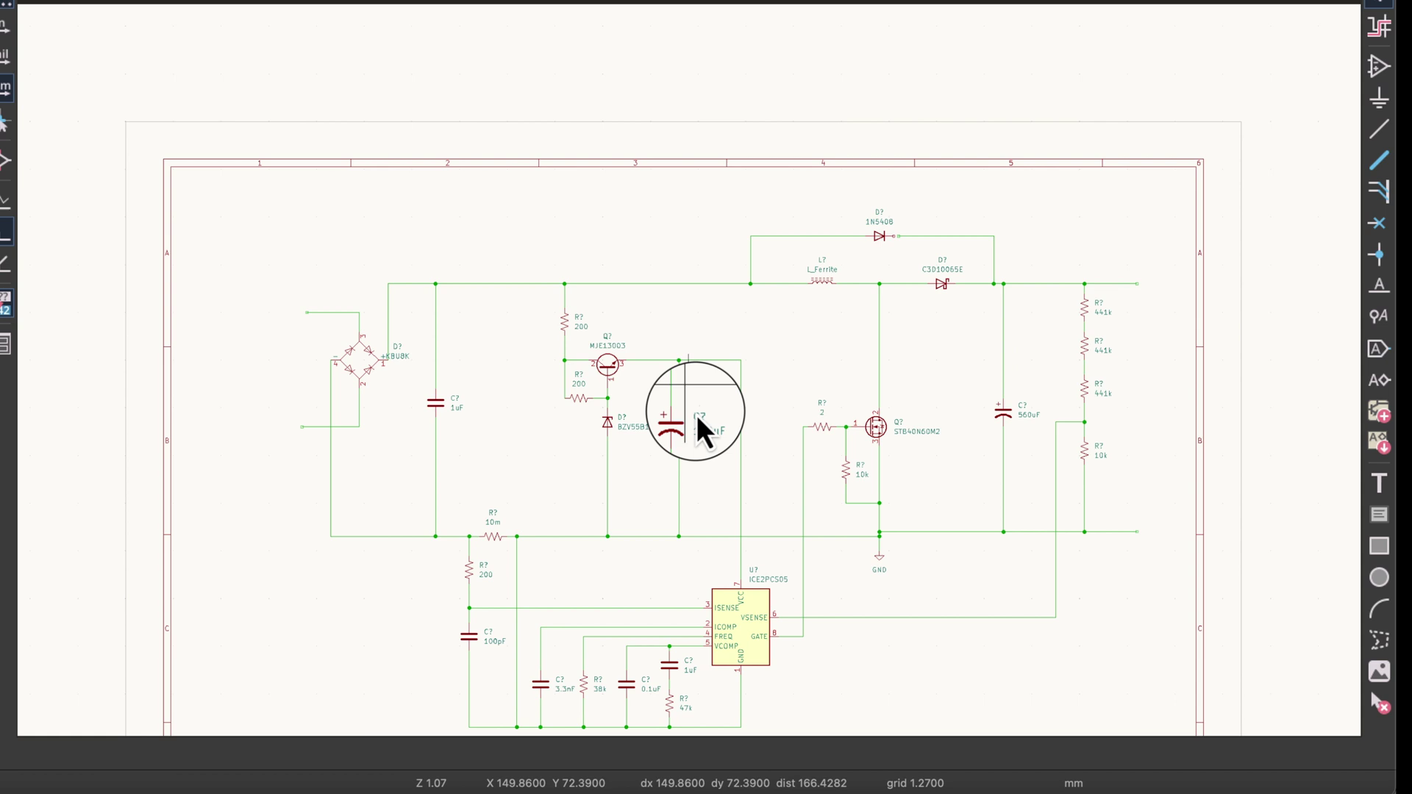
Zoom in and start a wire from the 100uF capacitor's top pin toward the emitter net
scroll(702, 424, "up", 3)
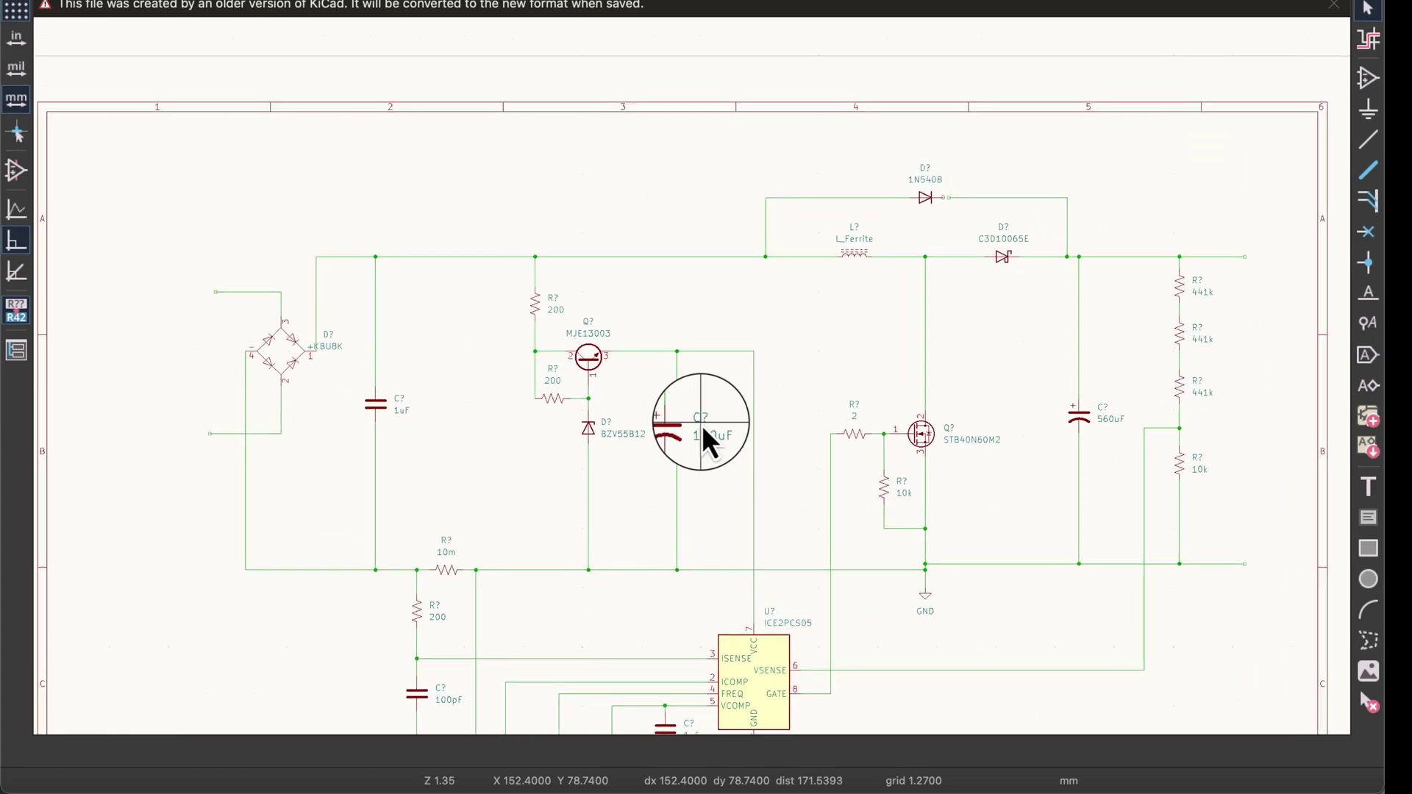
scroll(692, 366, "up", 1)
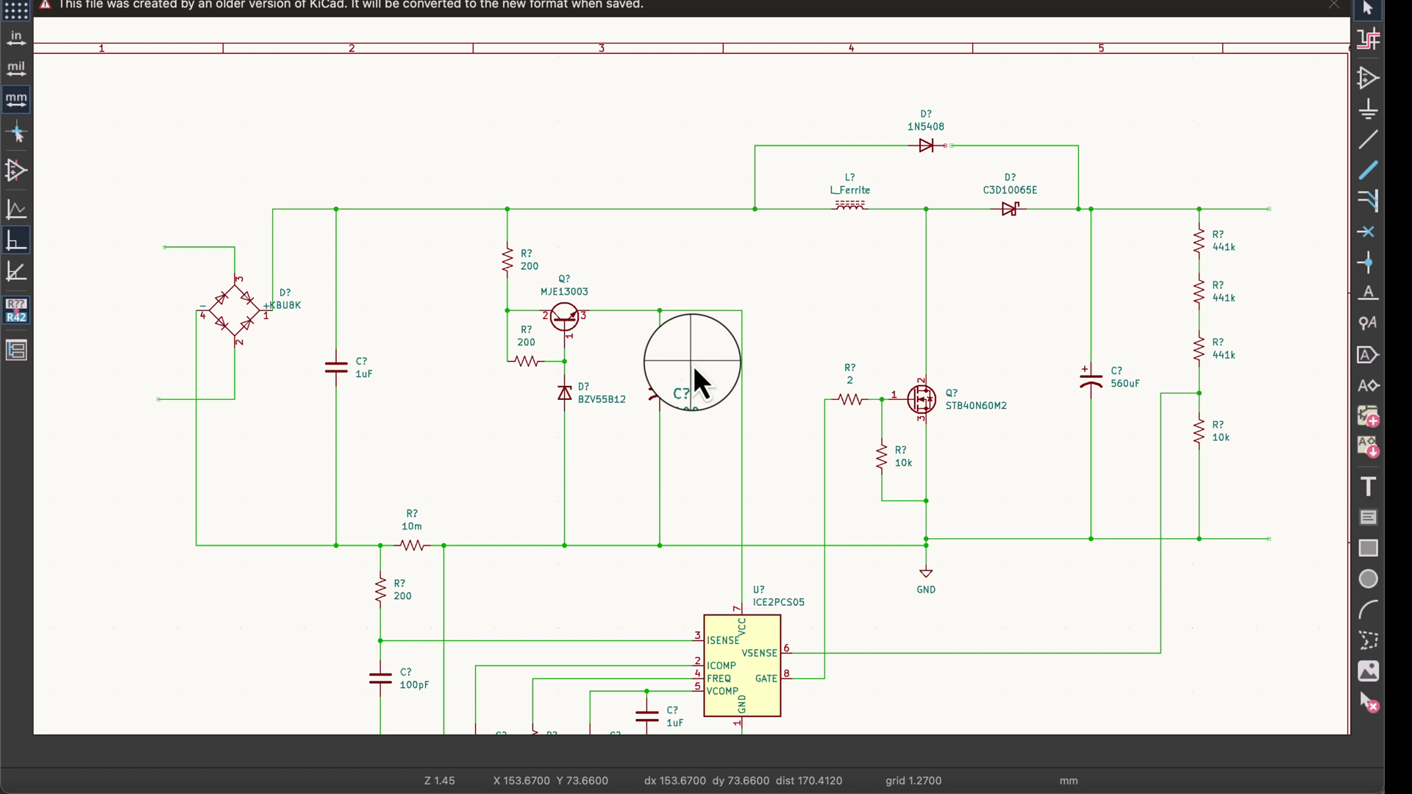
scroll(692, 365, "up", 1)
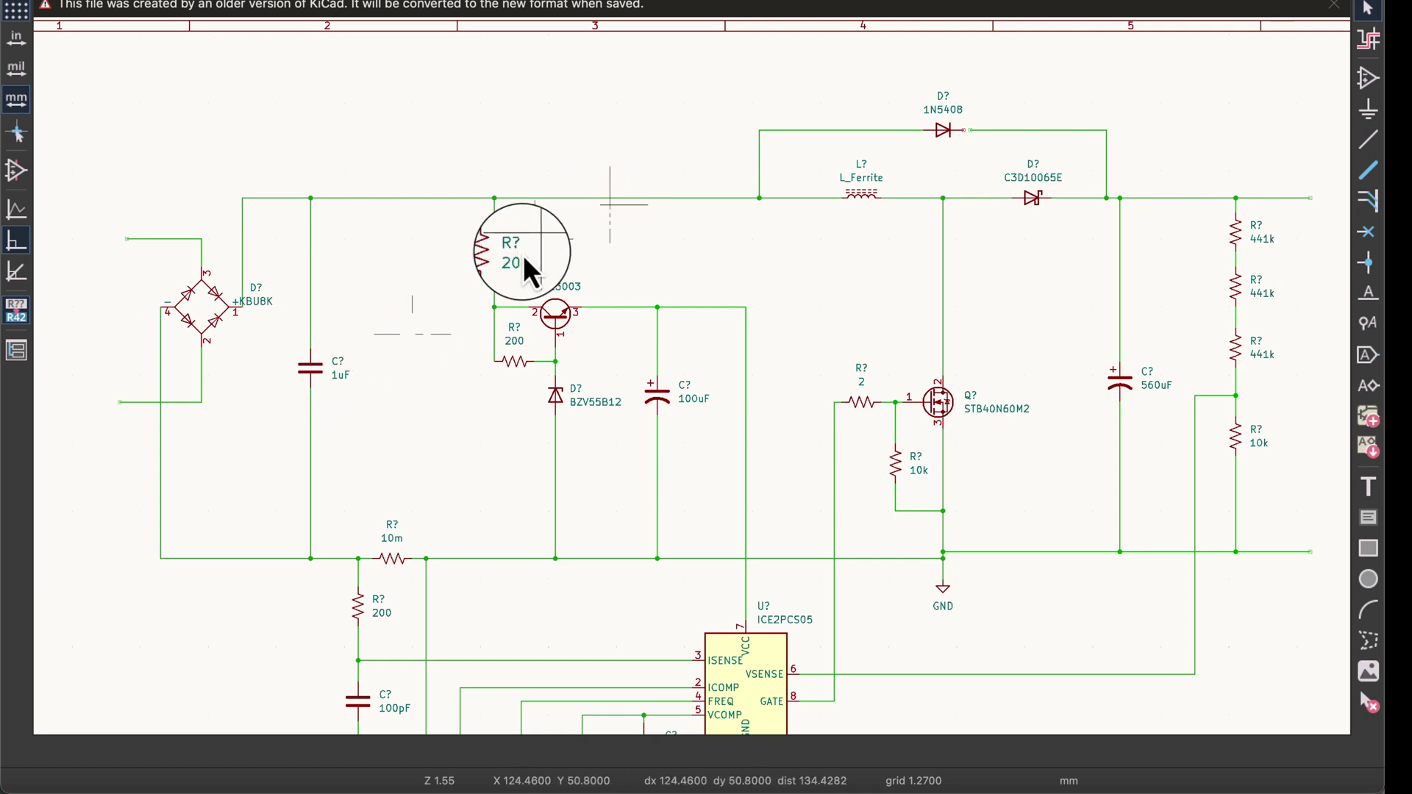
key("w")
left_click(657, 307)
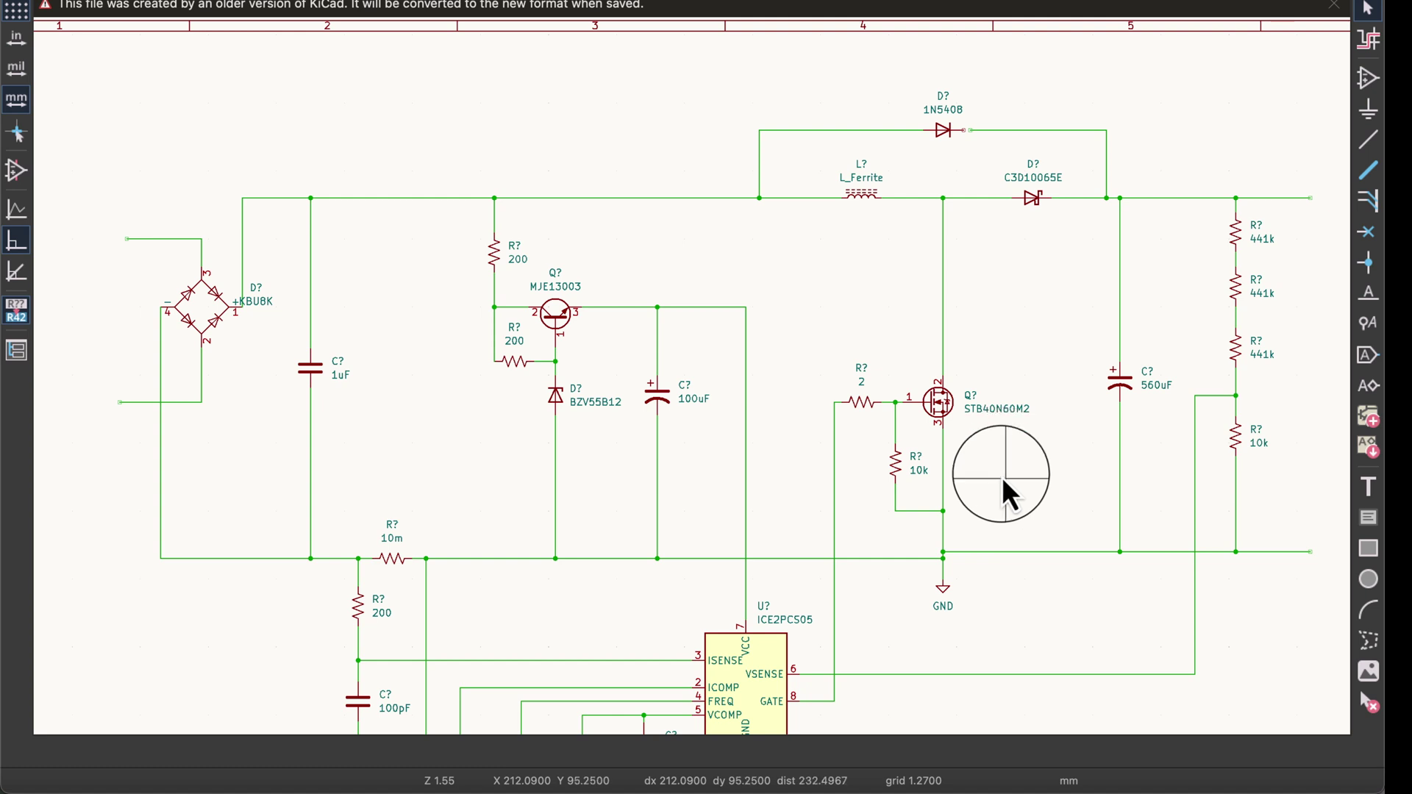
Finish the 100uF capacitor's wire on the lower rail near the ICE2PCS05 controller
scroll(1001, 478, "up", 3)
middle_click_drag(730, 333, 711, 363)
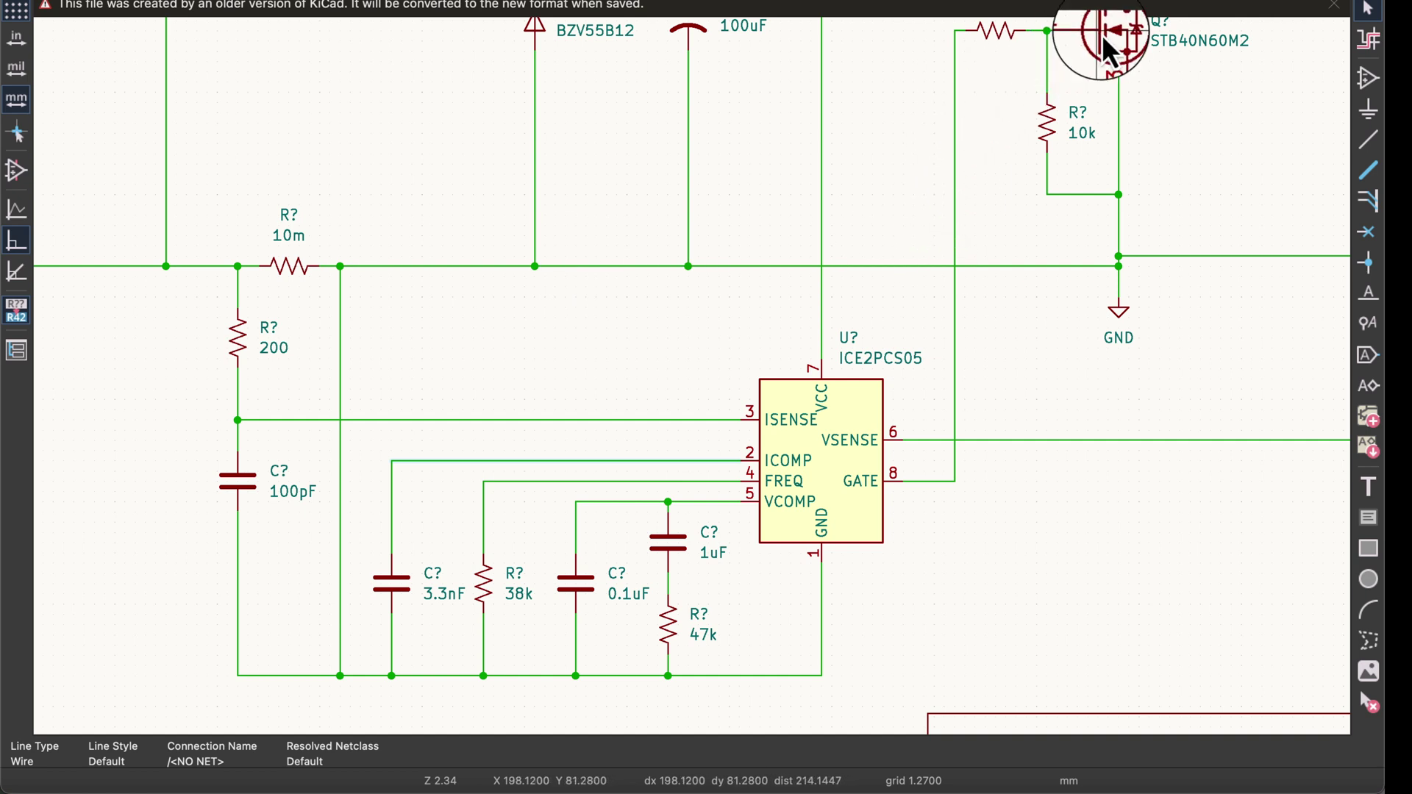
left_click(717, 254)
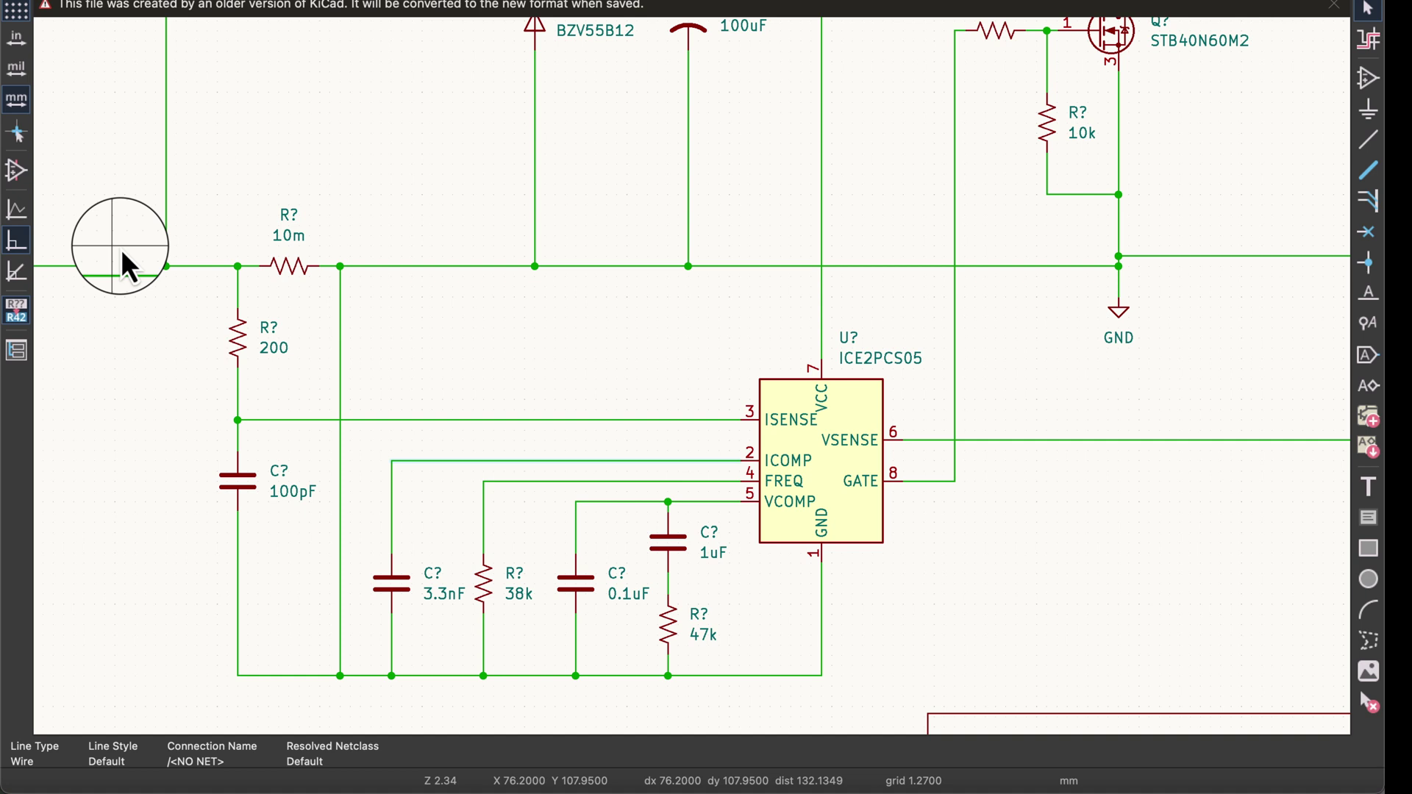
Pan across the ICE2PCS05 controller, 560uF capacitor, 441k/10k divider and KBU8K bridge area
left_click_drag(342, 276, 392, 291)
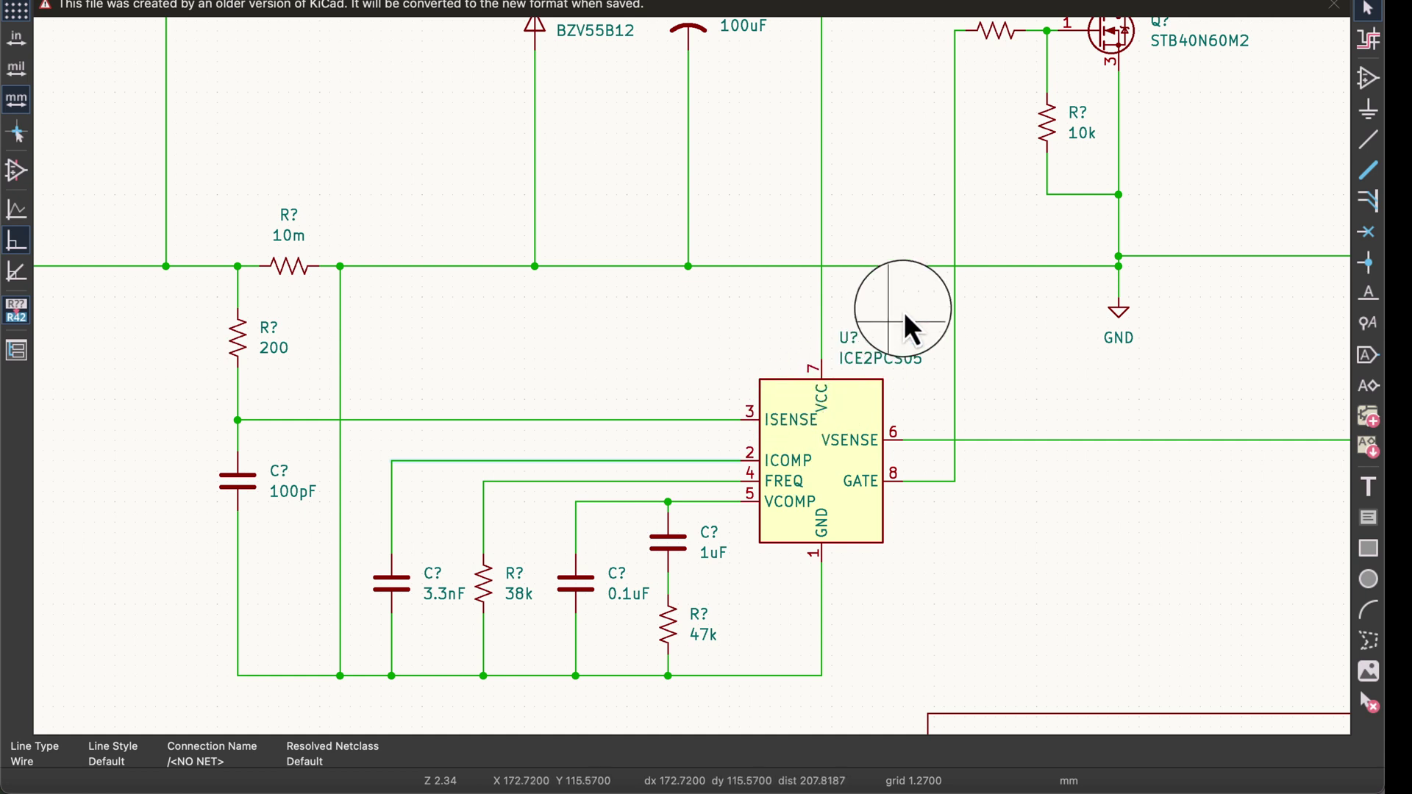
middle_click_drag(904, 312, 692, 366)
scroll(693, 365, "down", 1)
scroll(694, 365, "up", 5)
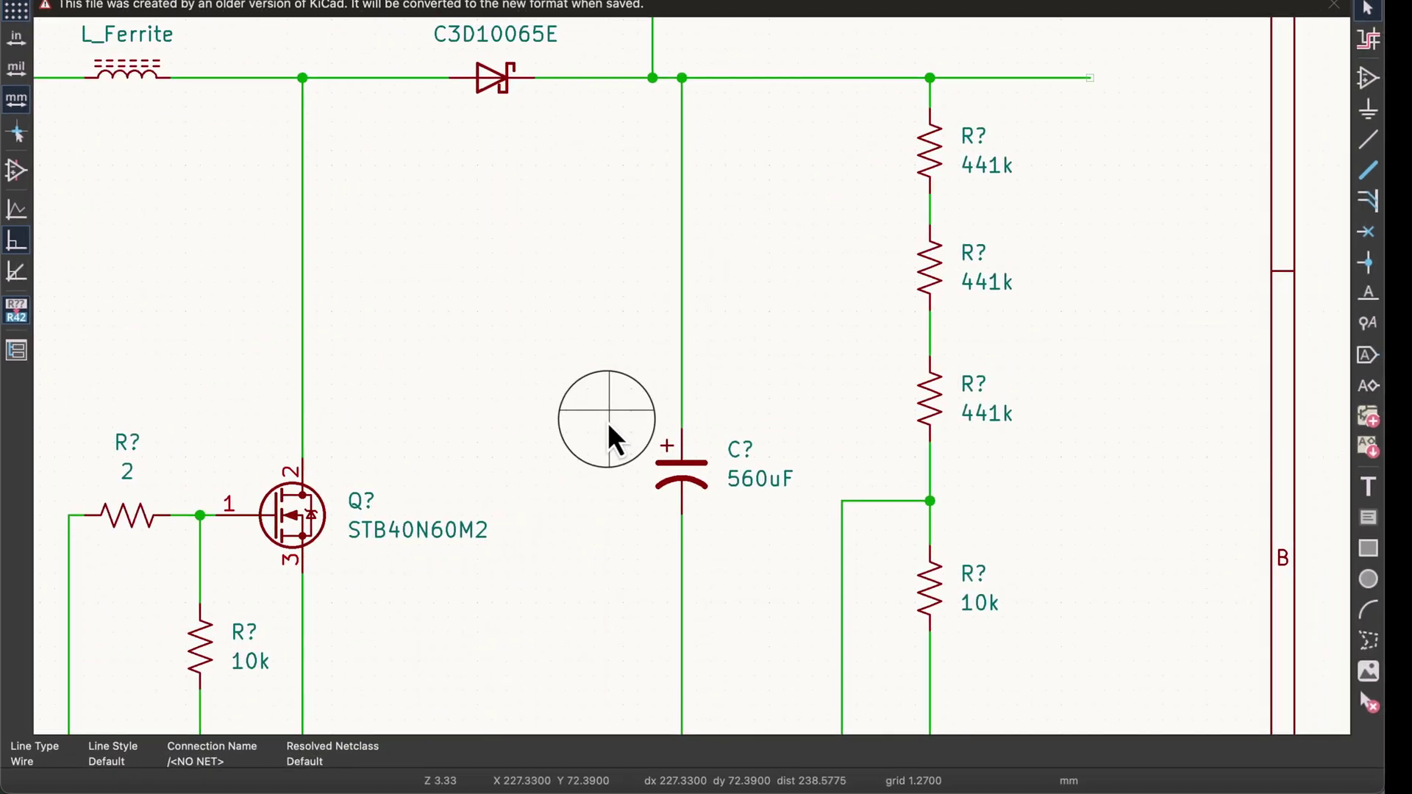
middle_click_drag(608, 423, 570, 396)
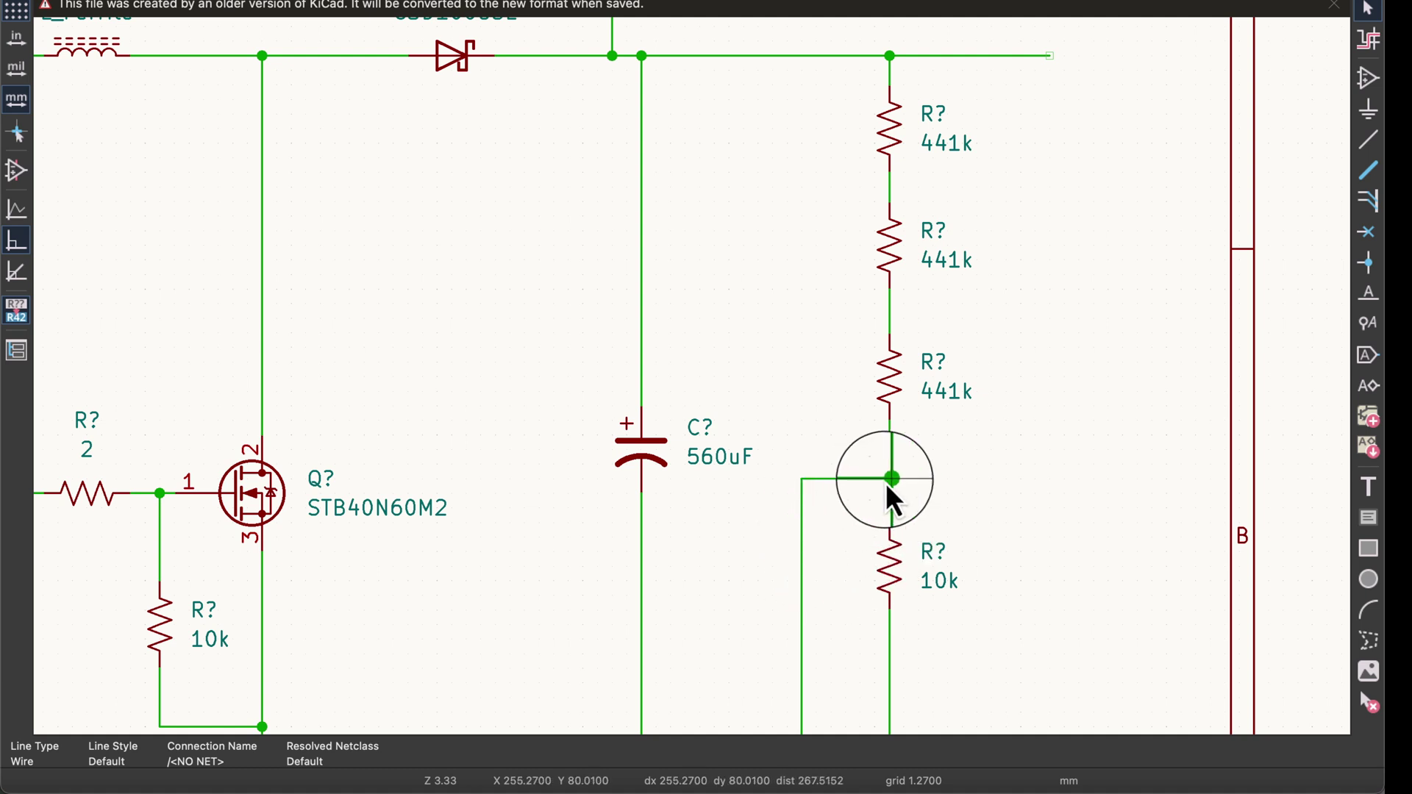
scroll(695, 367, "down", 3)
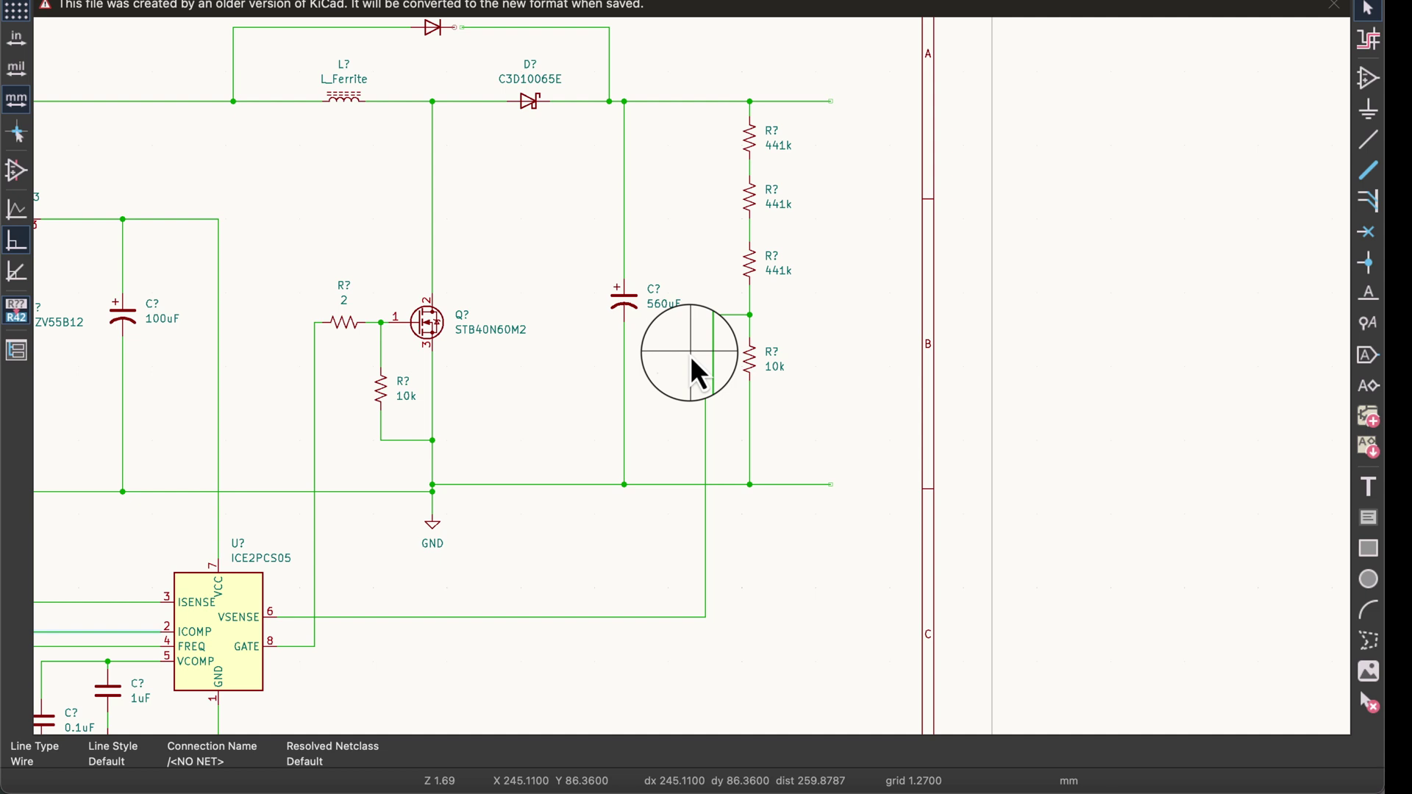
middle_click_drag(543, 405, 1016, 383)
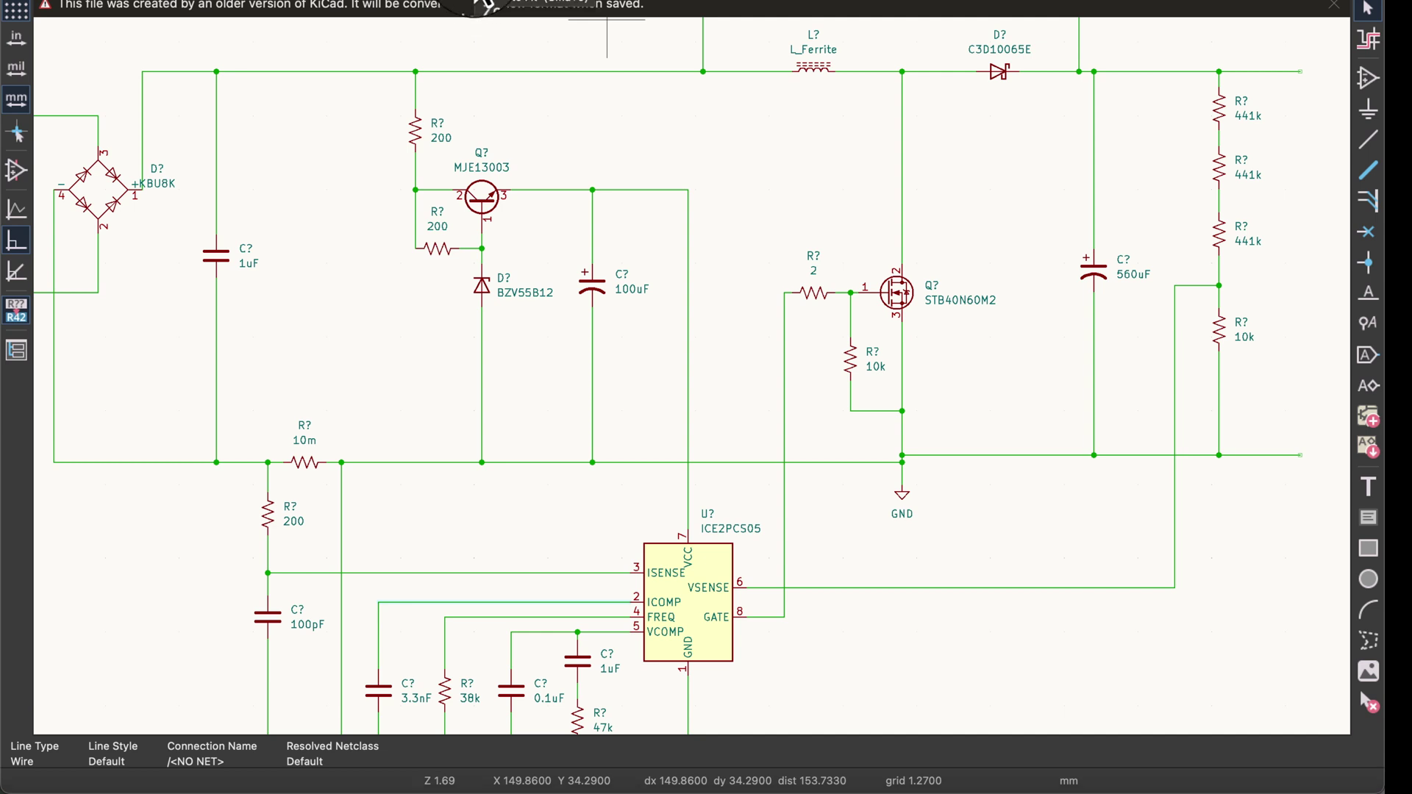
Fit the whole 400 Watt PFC sheet and its title block in view, then re-centre it
key("Home")
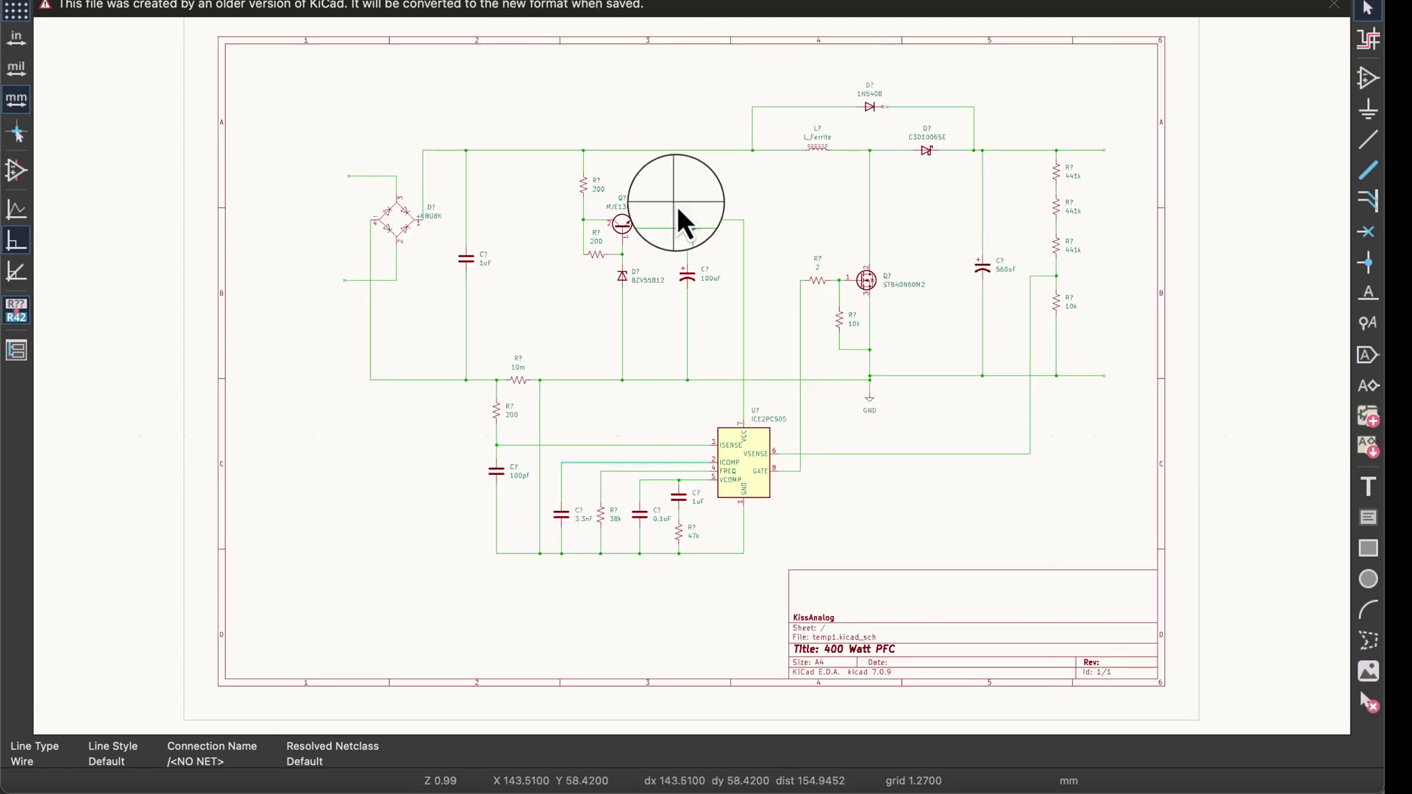
scroll(676, 205, "up", 2)
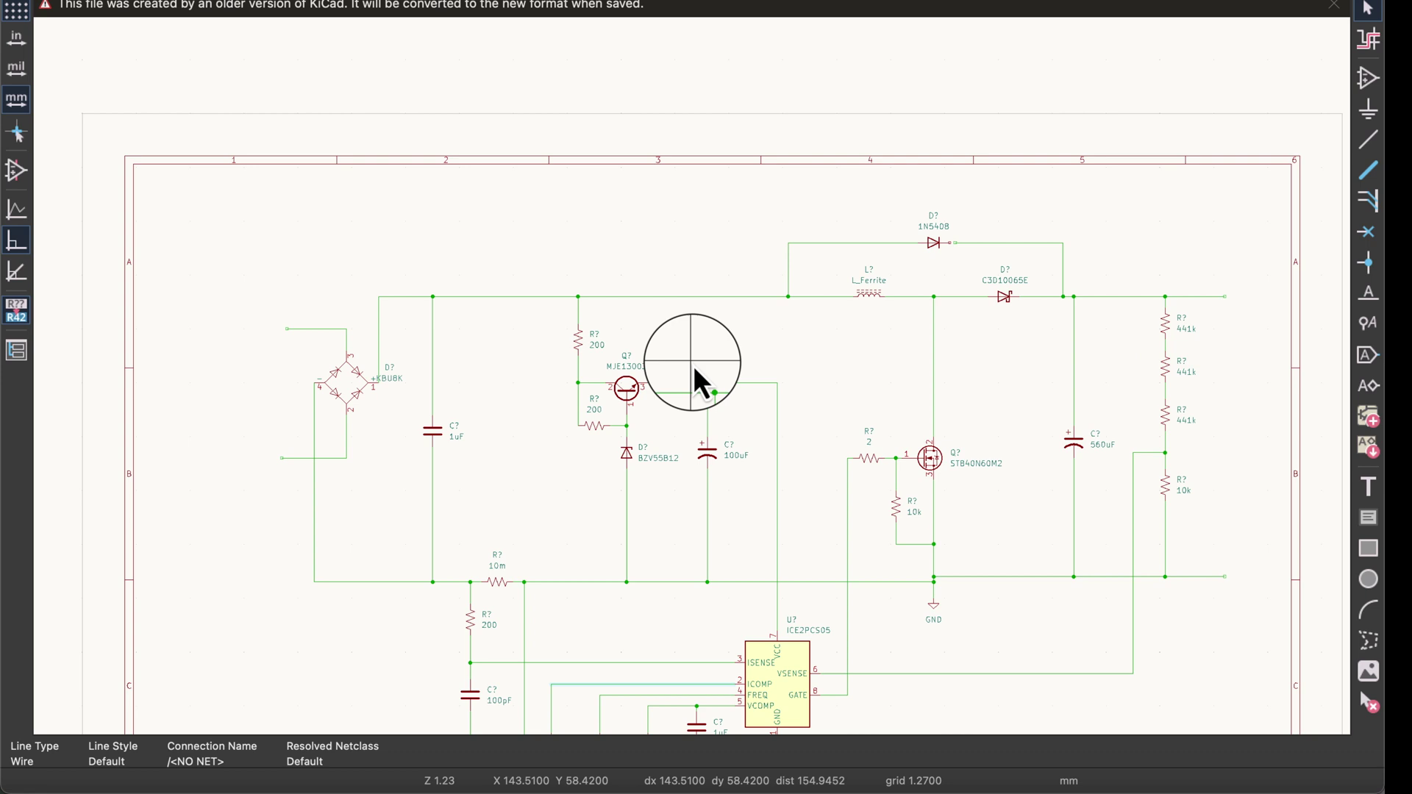
scroll(693, 365, "down", 3)
scroll(694, 364, "up", 3)
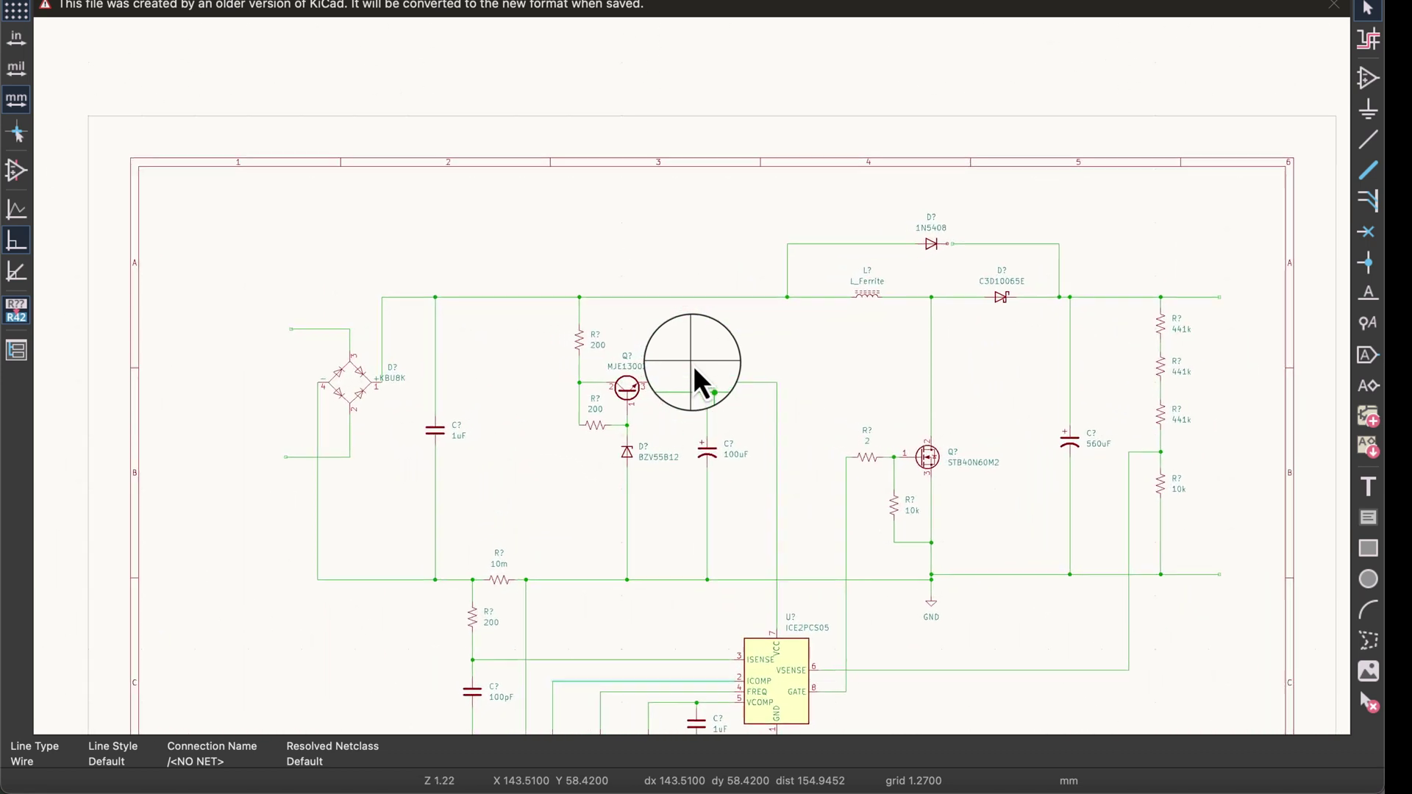
scroll(693, 365, "down", 3)
scroll(694, 366, "up", 1)
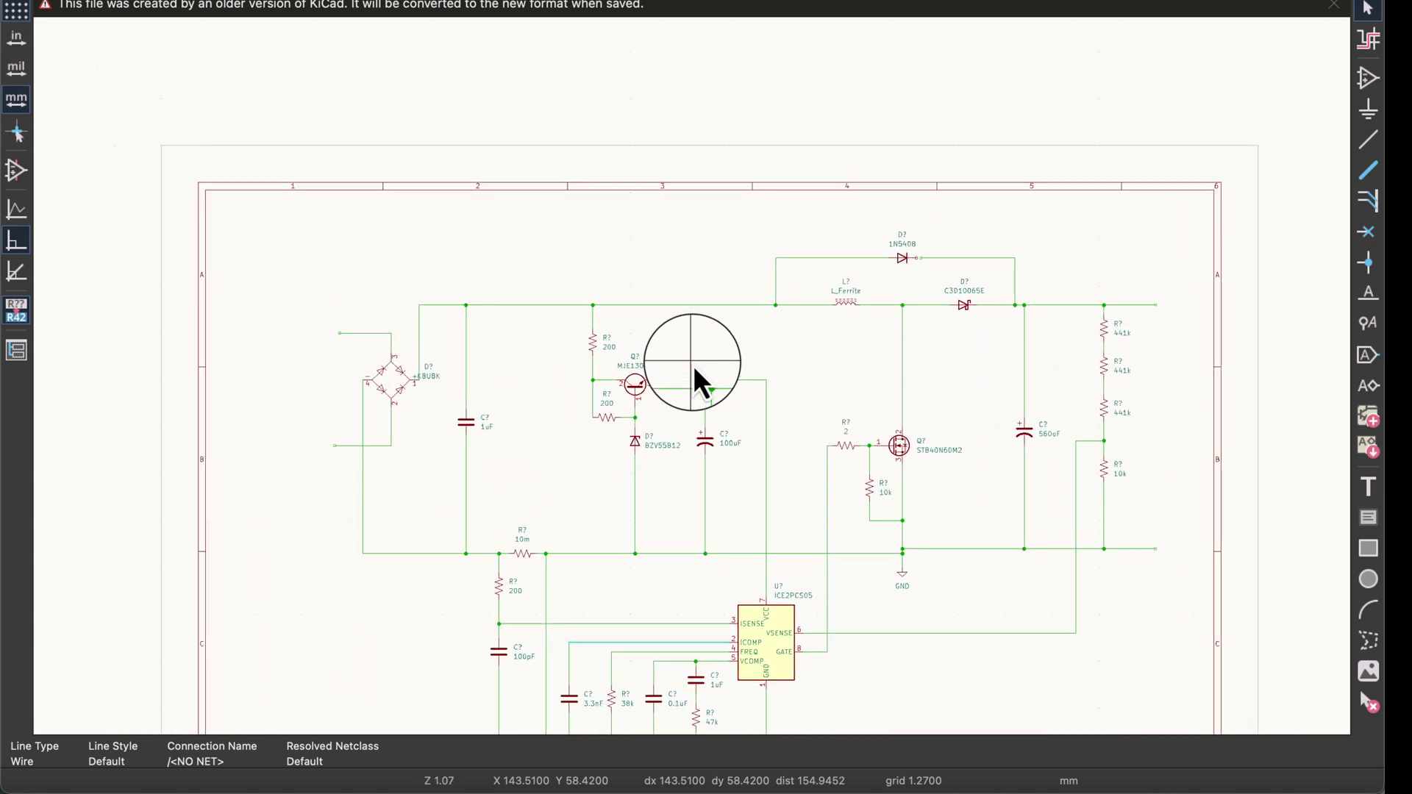
key("F4")
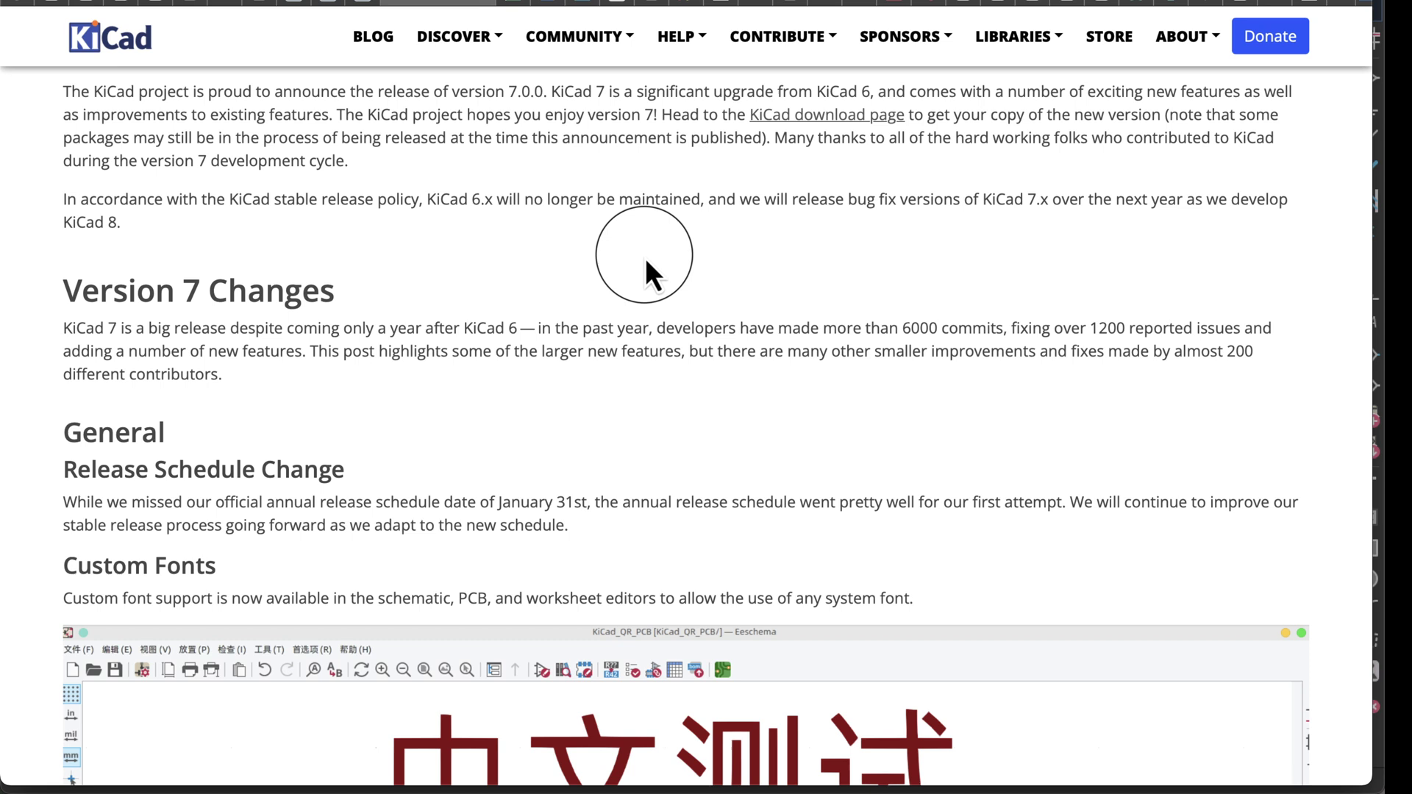
Scroll the release notes to the macOS Apple Silicon and kicad-cli Command Line Interface sections
scroll(645, 257, "up", 1)
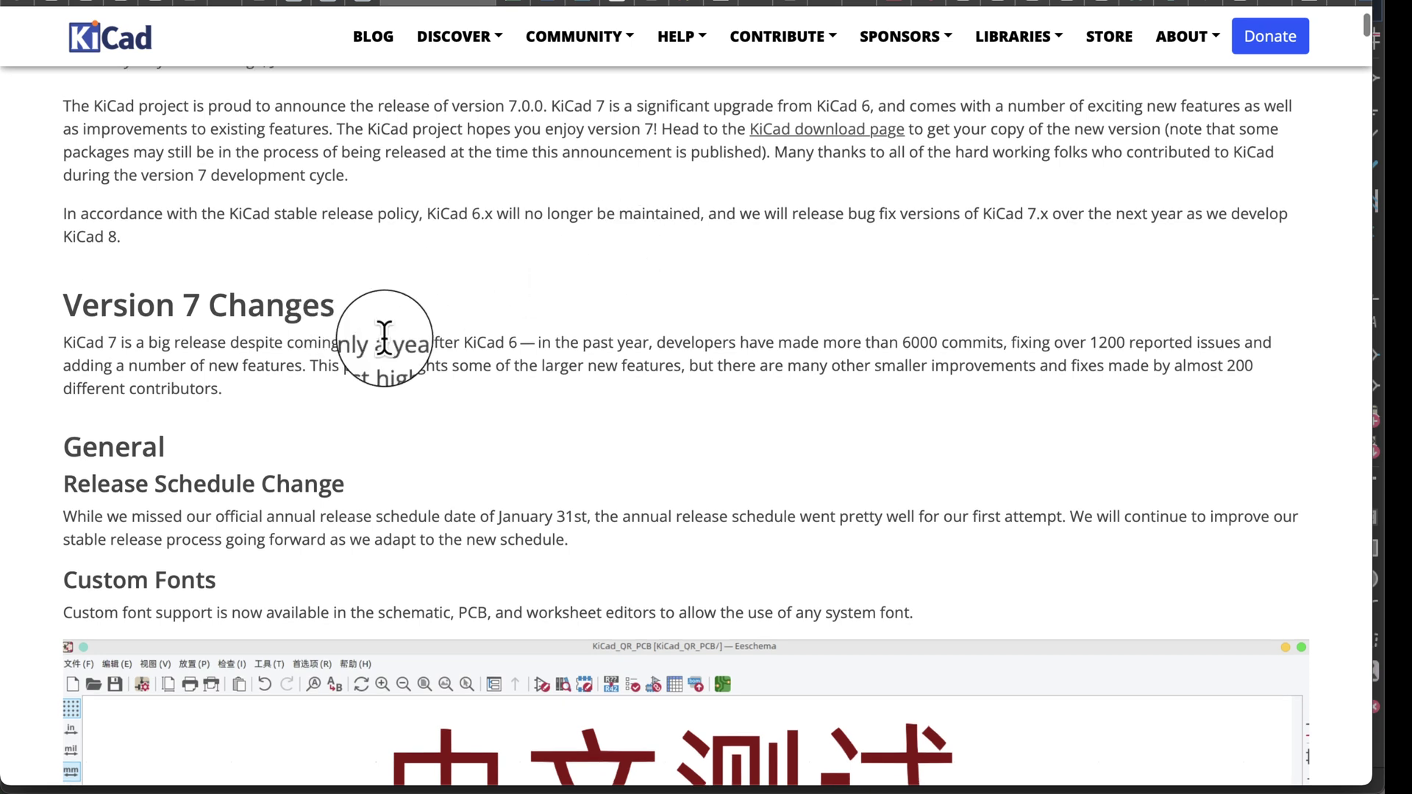
scroll(384, 334, "up", 4)
scroll(386, 341, "up", 2)
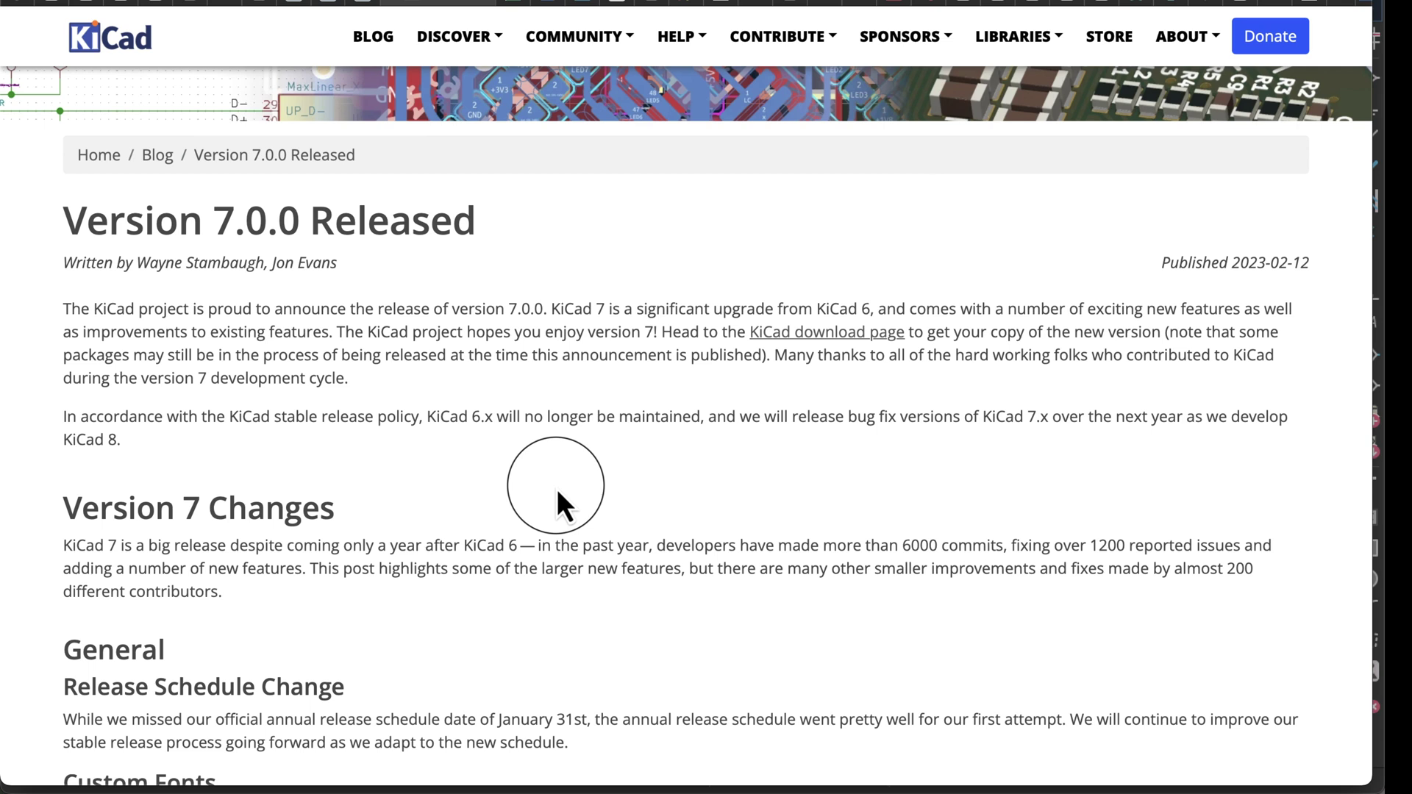
scroll(558, 491, "down", 3)
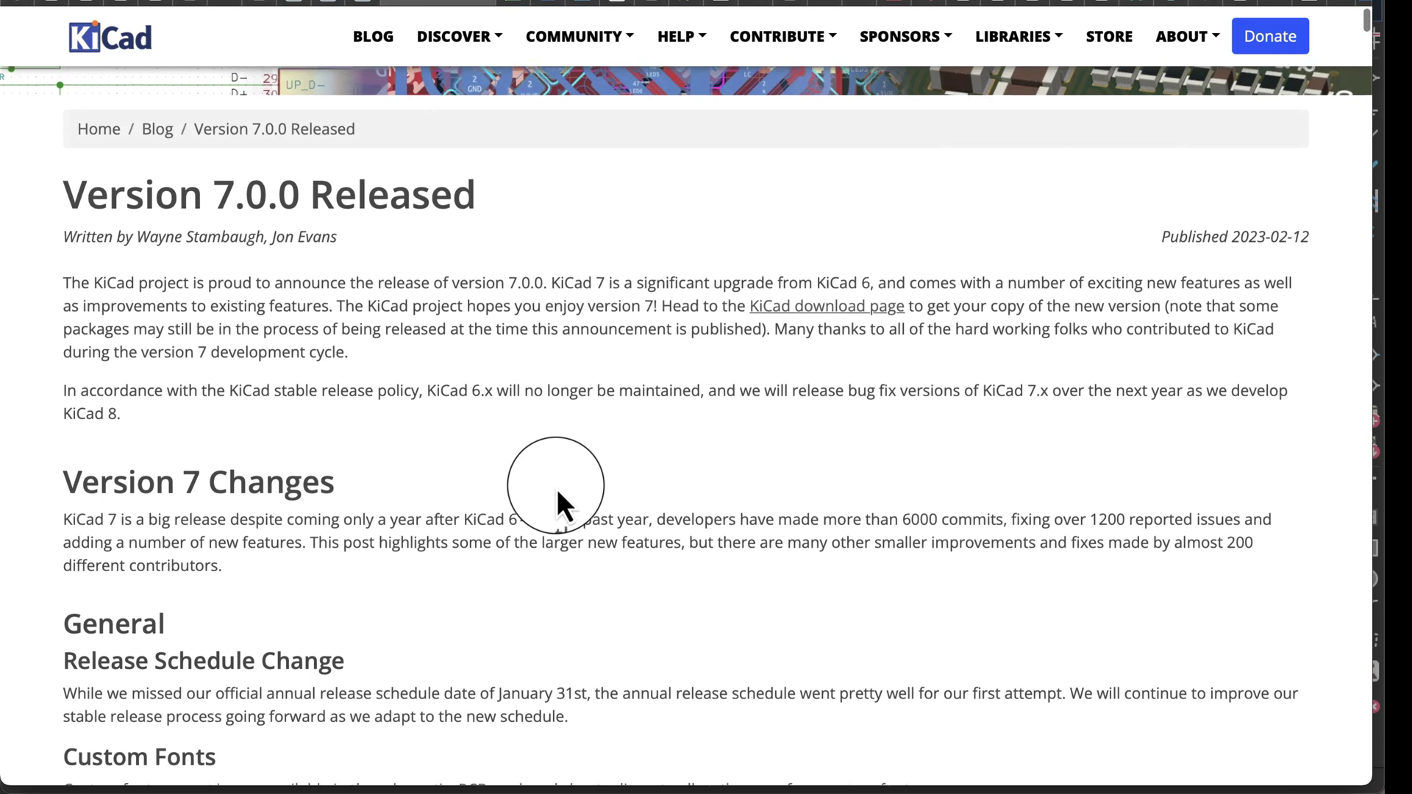
scroll(558, 494, "down", 10)
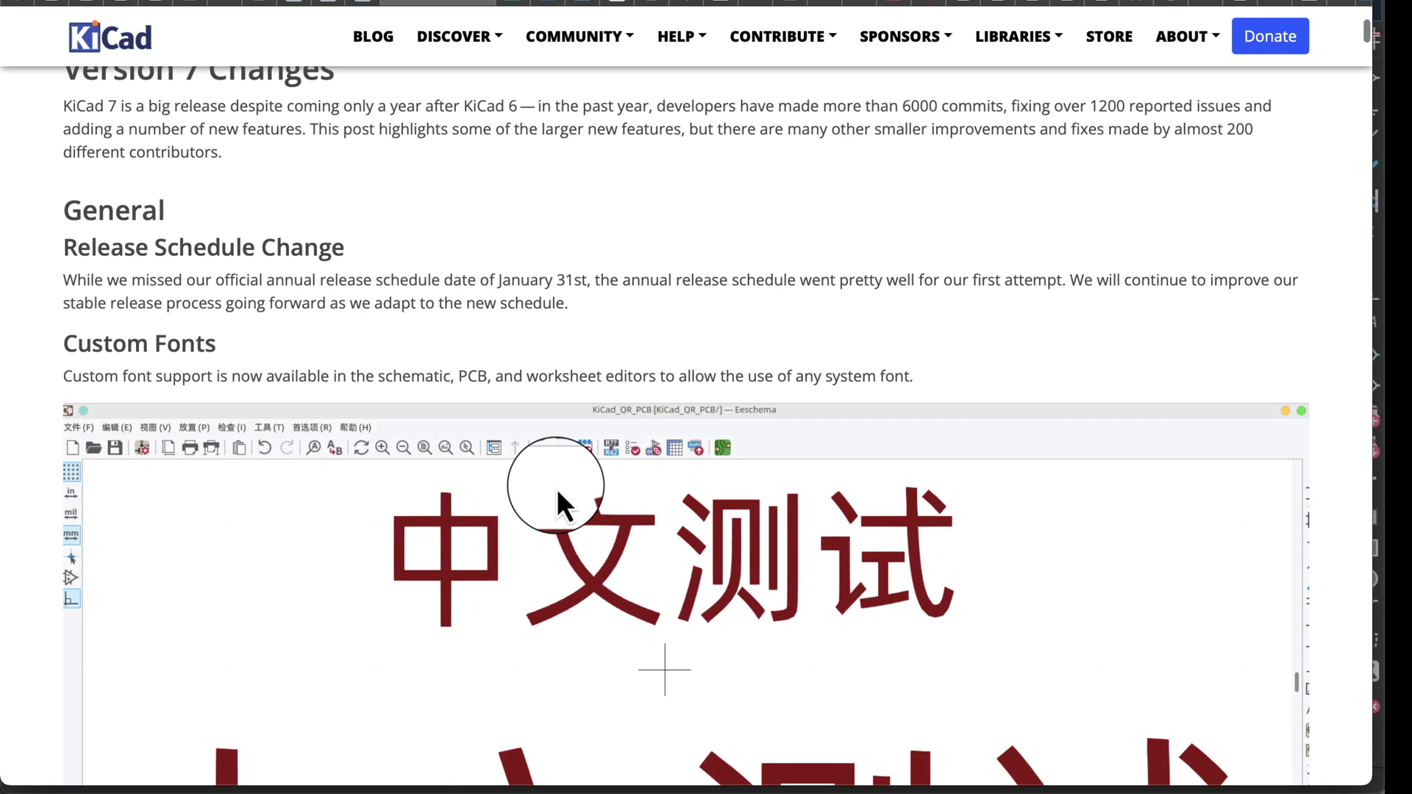
scroll(557, 489, "up", 2)
scroll(557, 489, "down", 14)
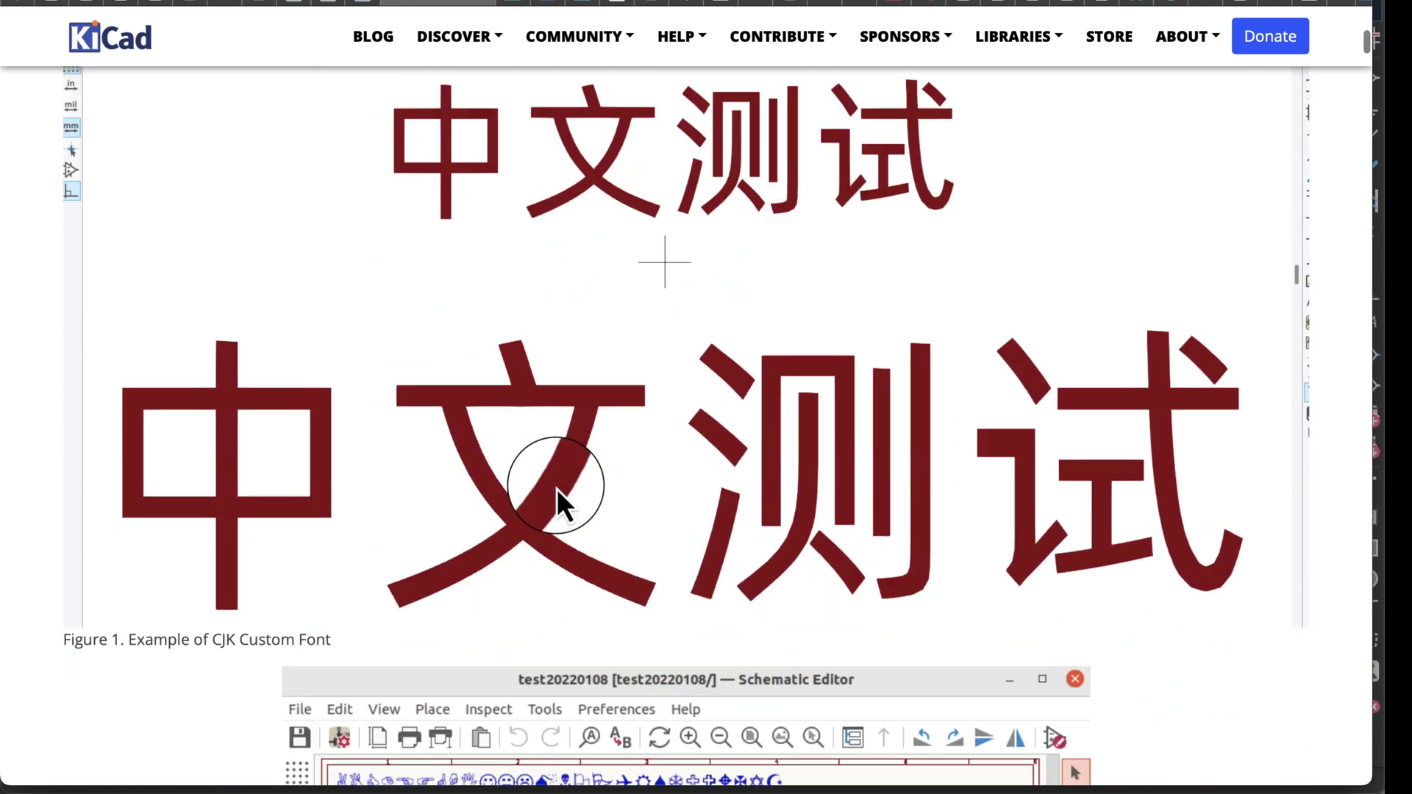
scroll(557, 488, "down", 7)
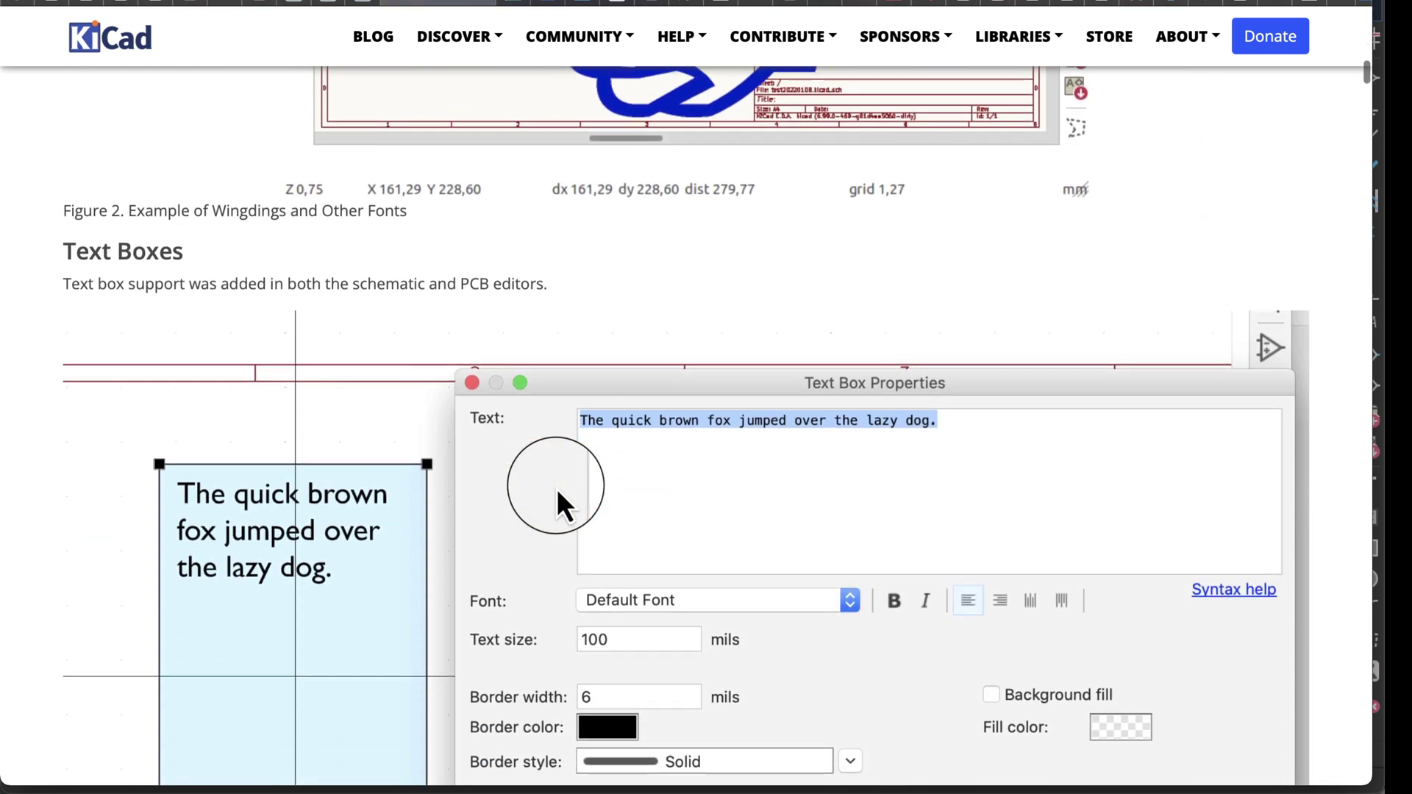
scroll(557, 492, "down", 3)
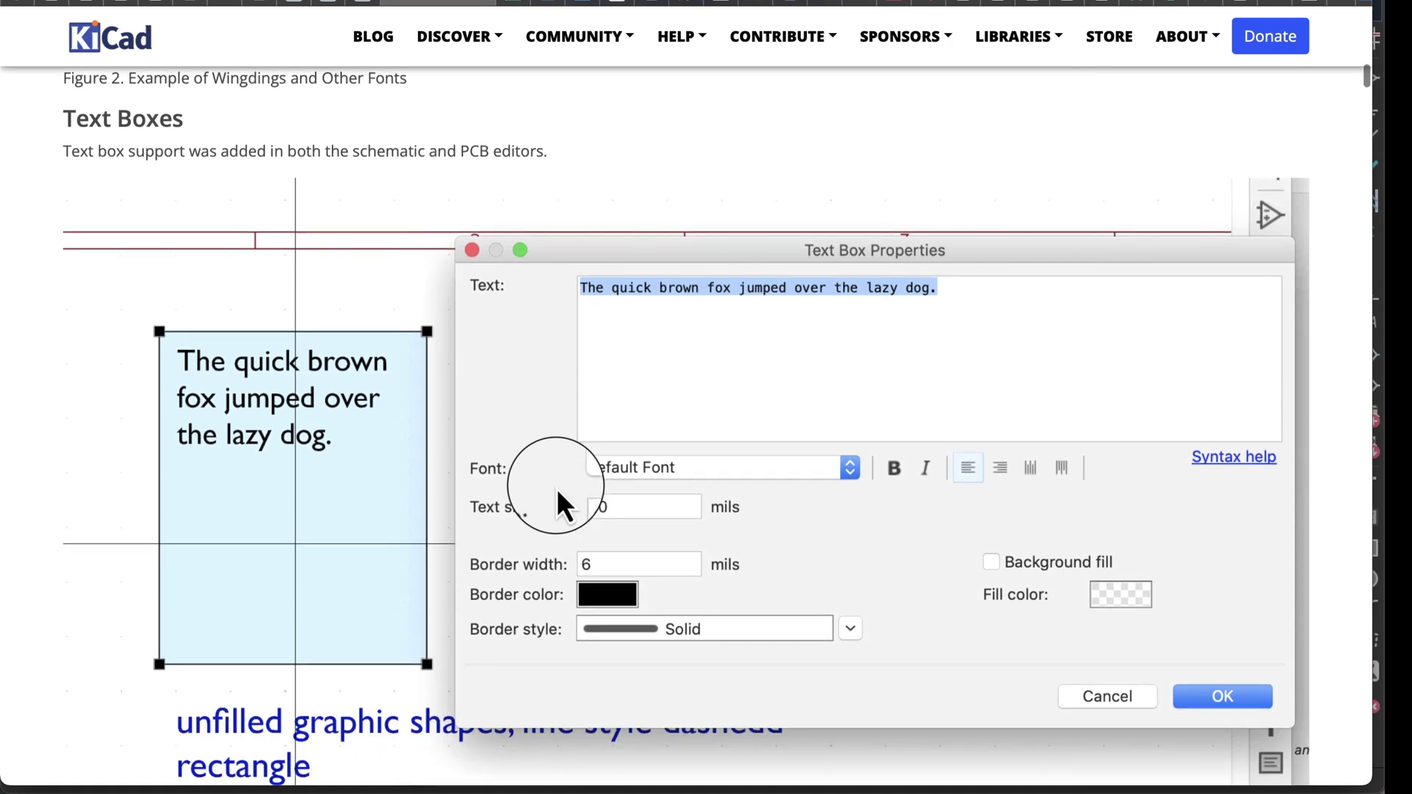
scroll(557, 489, "down", 15)
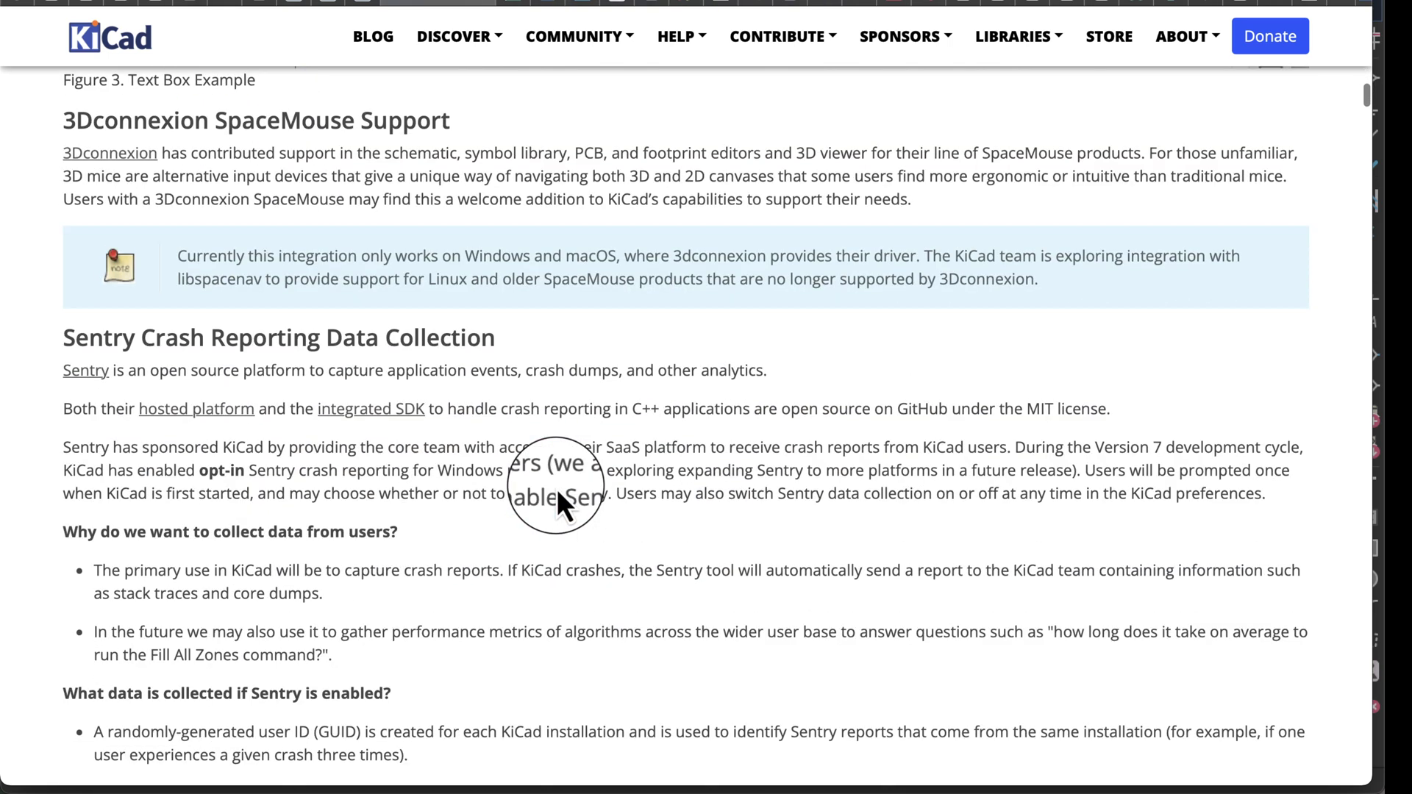
scroll(556, 486, "down", 12)
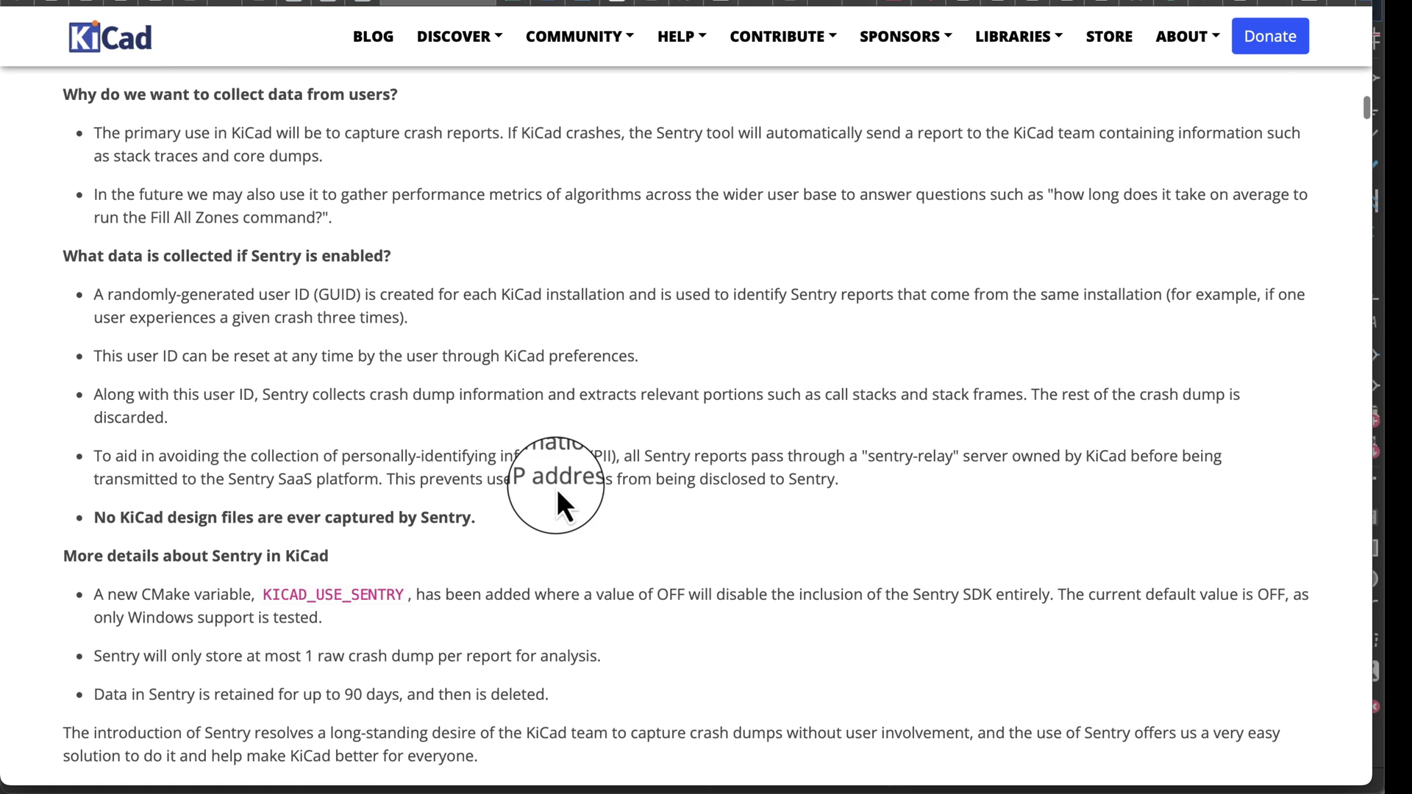
scroll(557, 491, "down", 13)
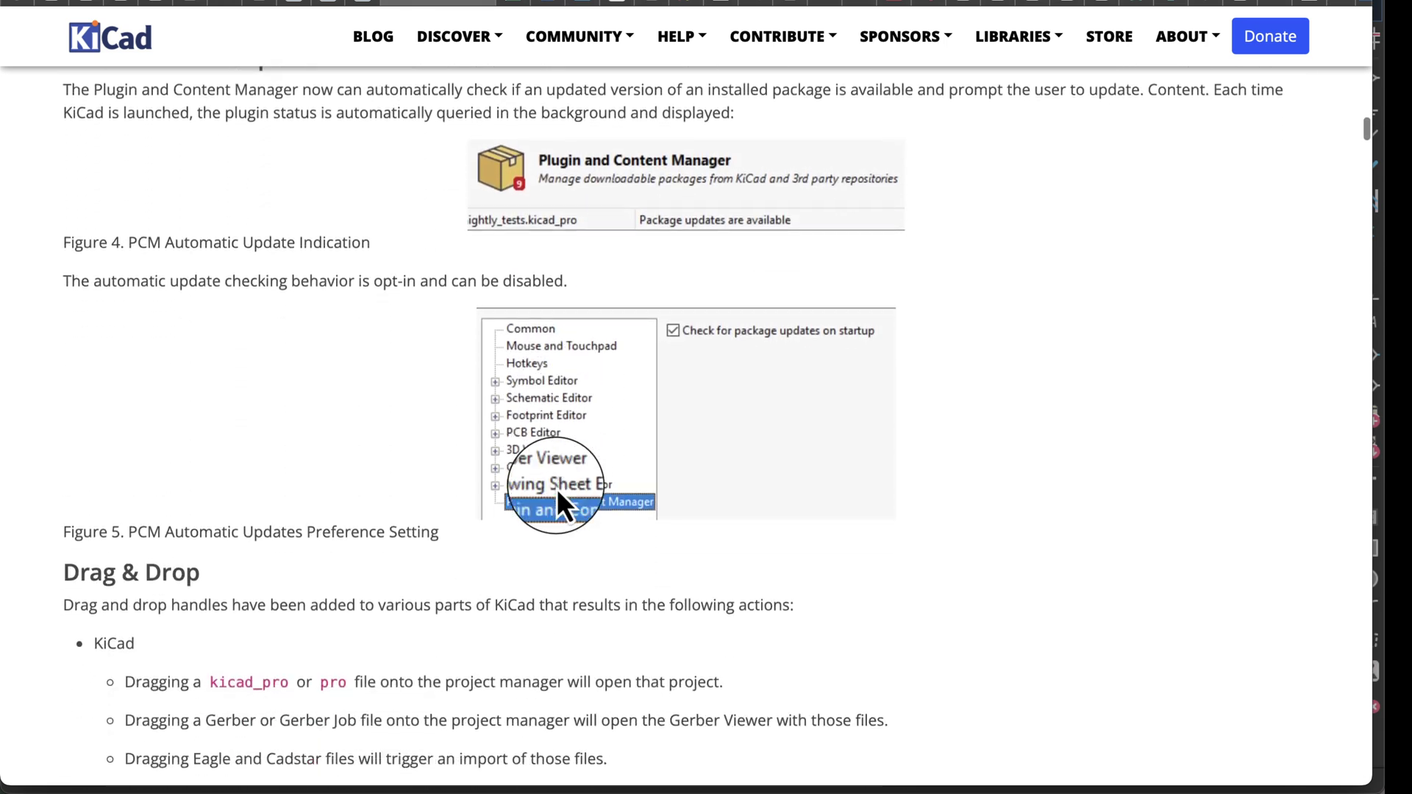
scroll(558, 491, "down", 10)
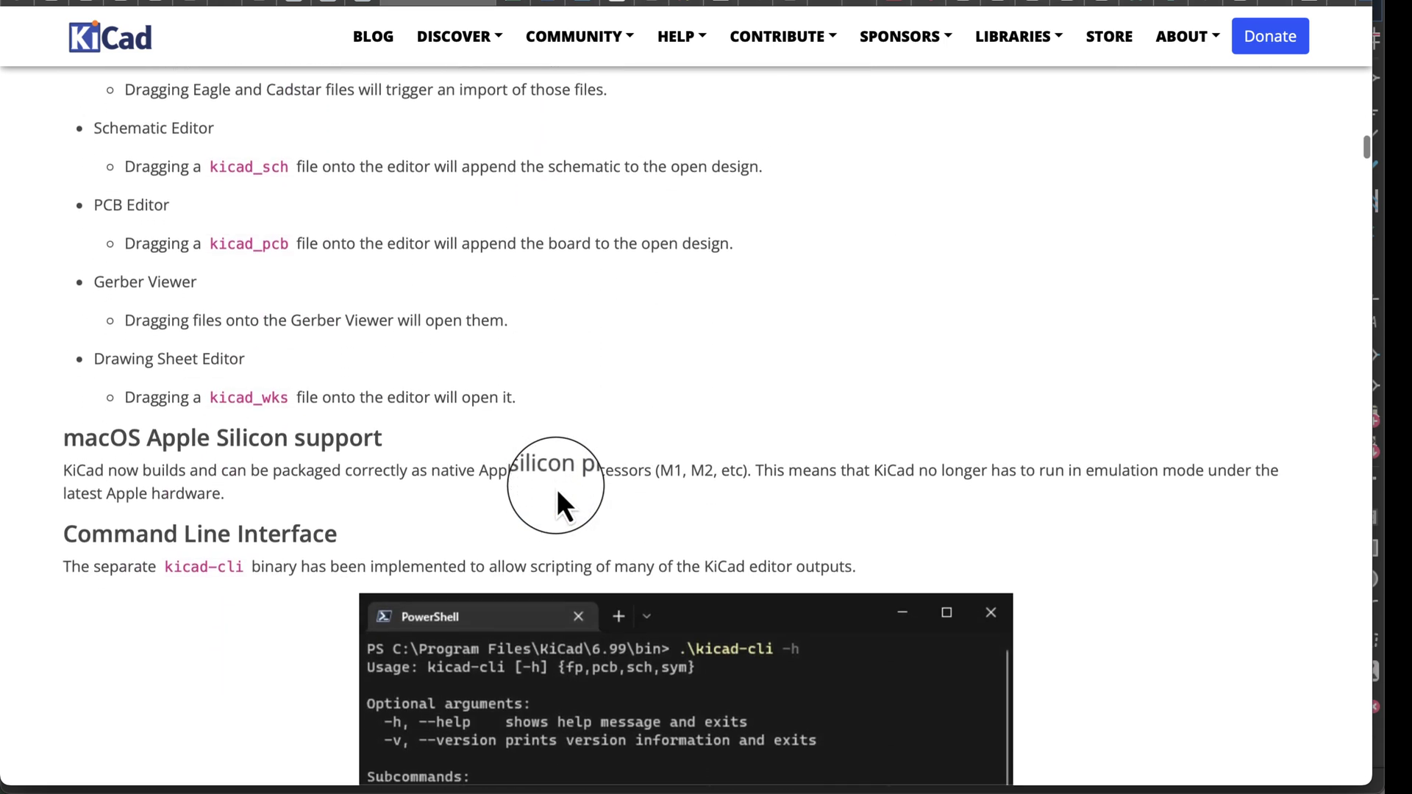
Scroll past Figure 6, the kicad-cli command list and Figure 7 to Orthogonal Dragging
scroll(558, 489, "down", 1)
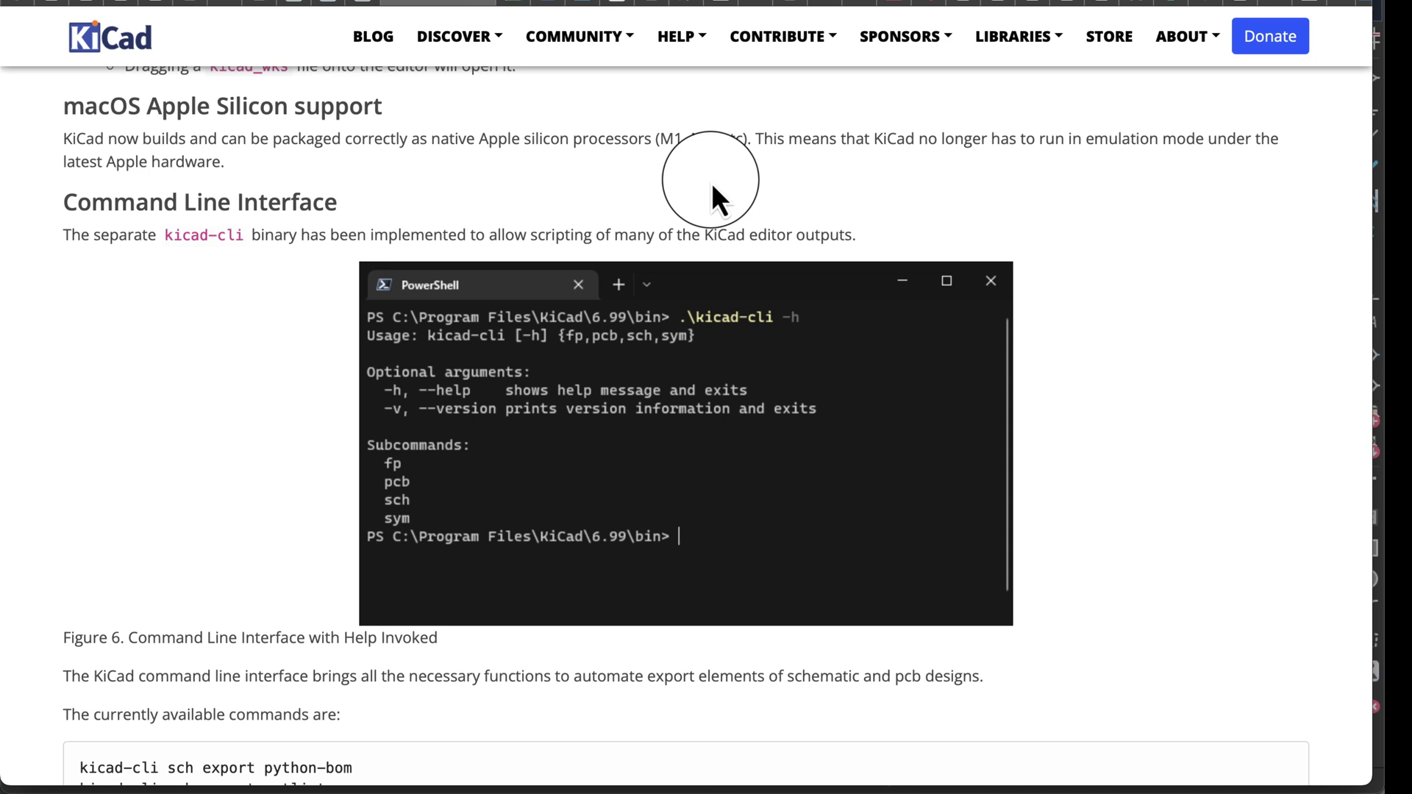
scroll(595, 508, "down", 2)
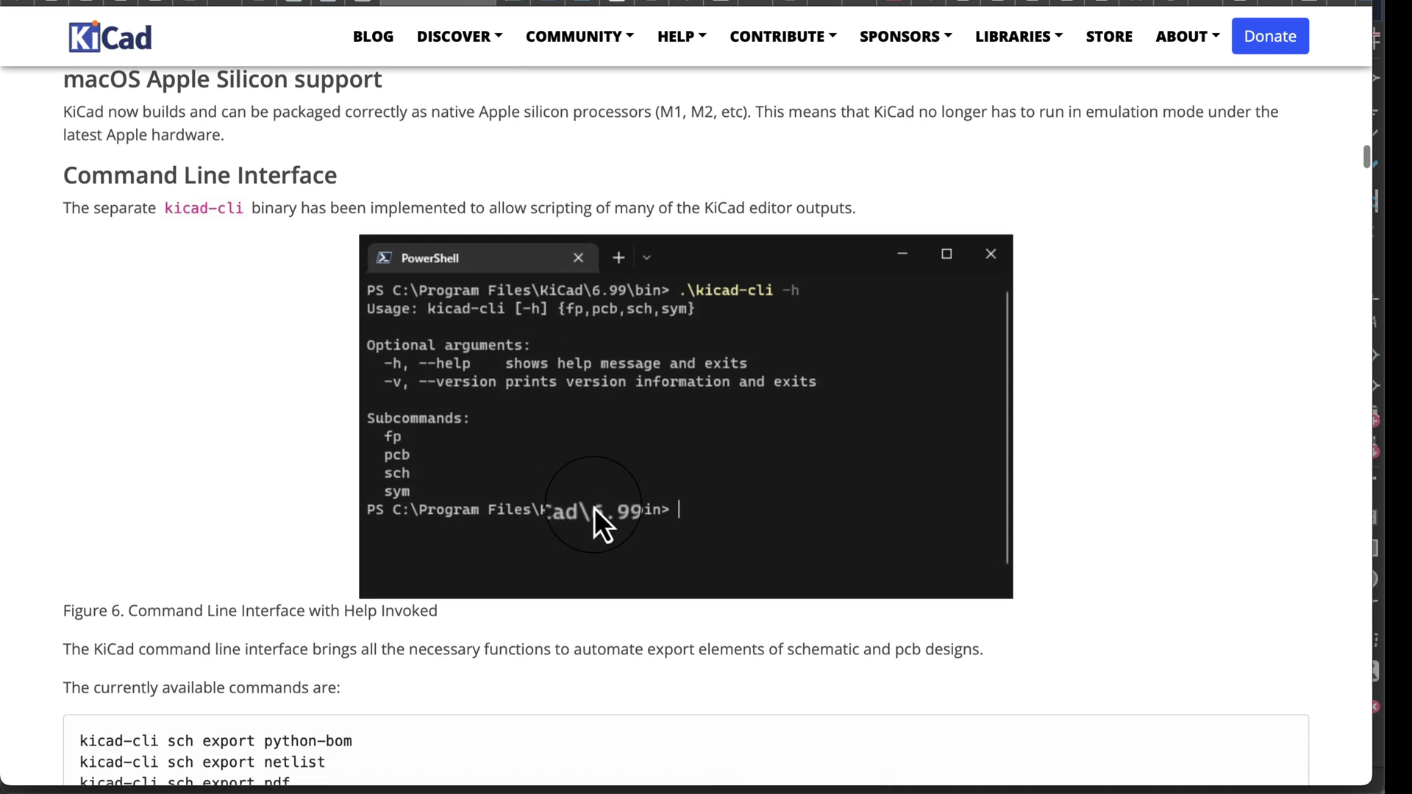
scroll(594, 507, "down", 4)
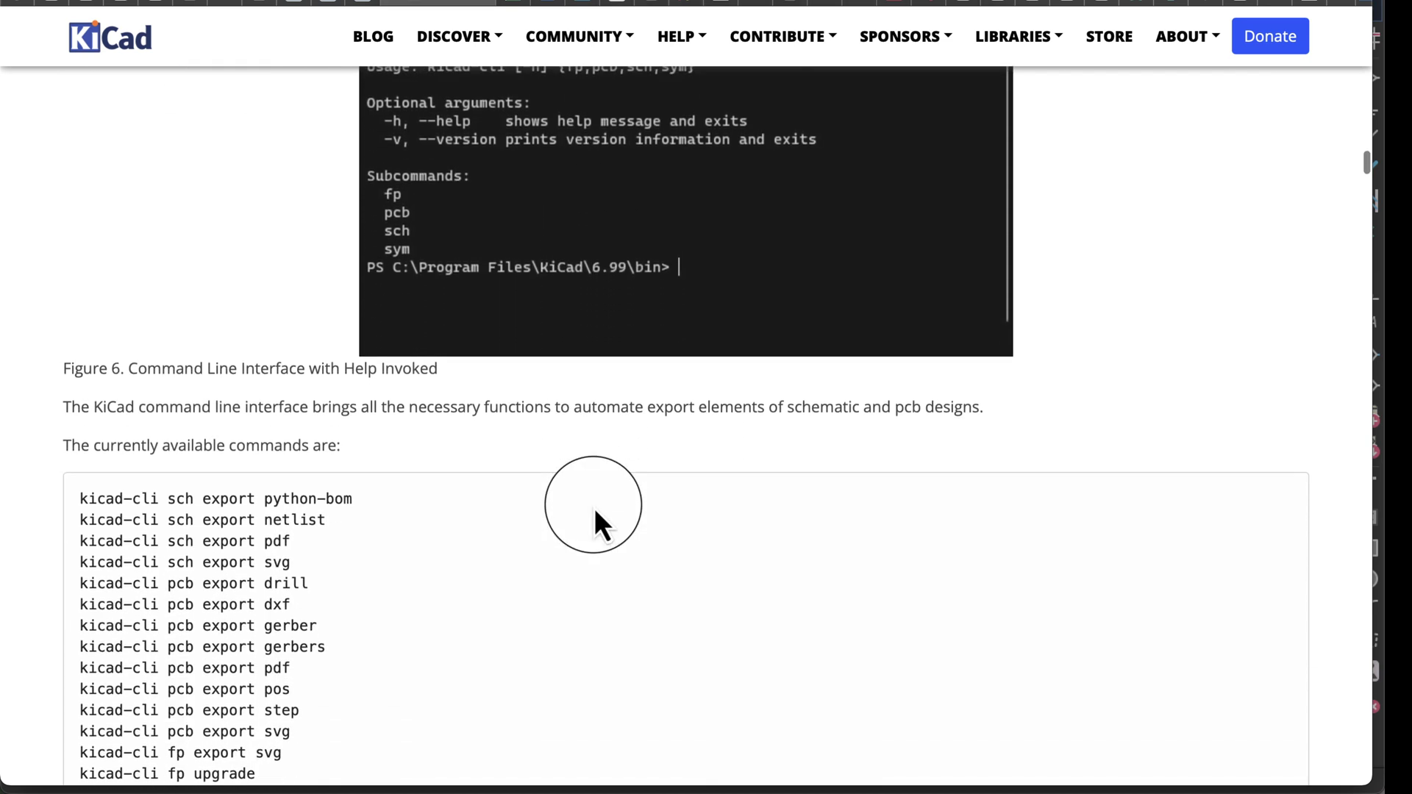
scroll(594, 508, "down", 2)
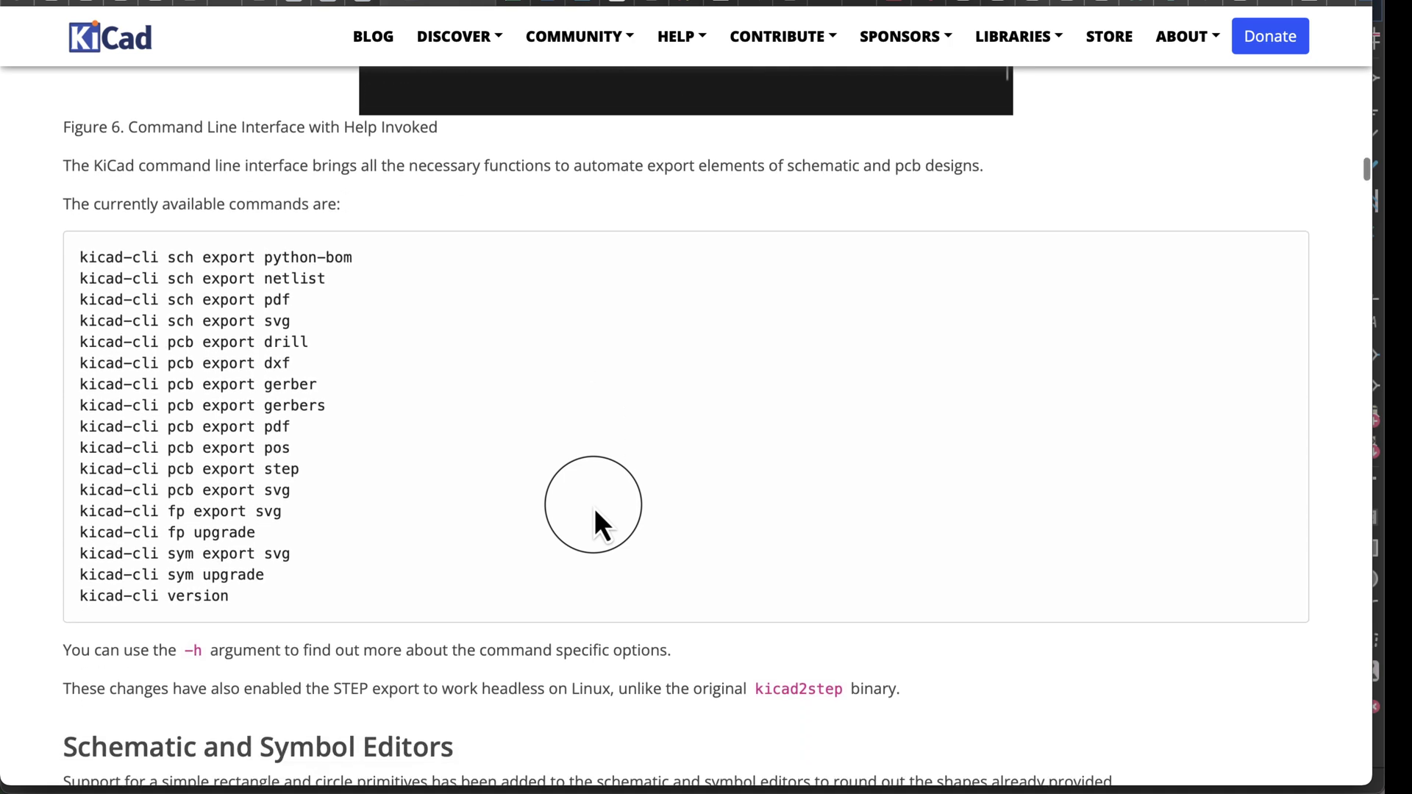
scroll(595, 509, "down", 1)
scroll(595, 509, "down", 1)
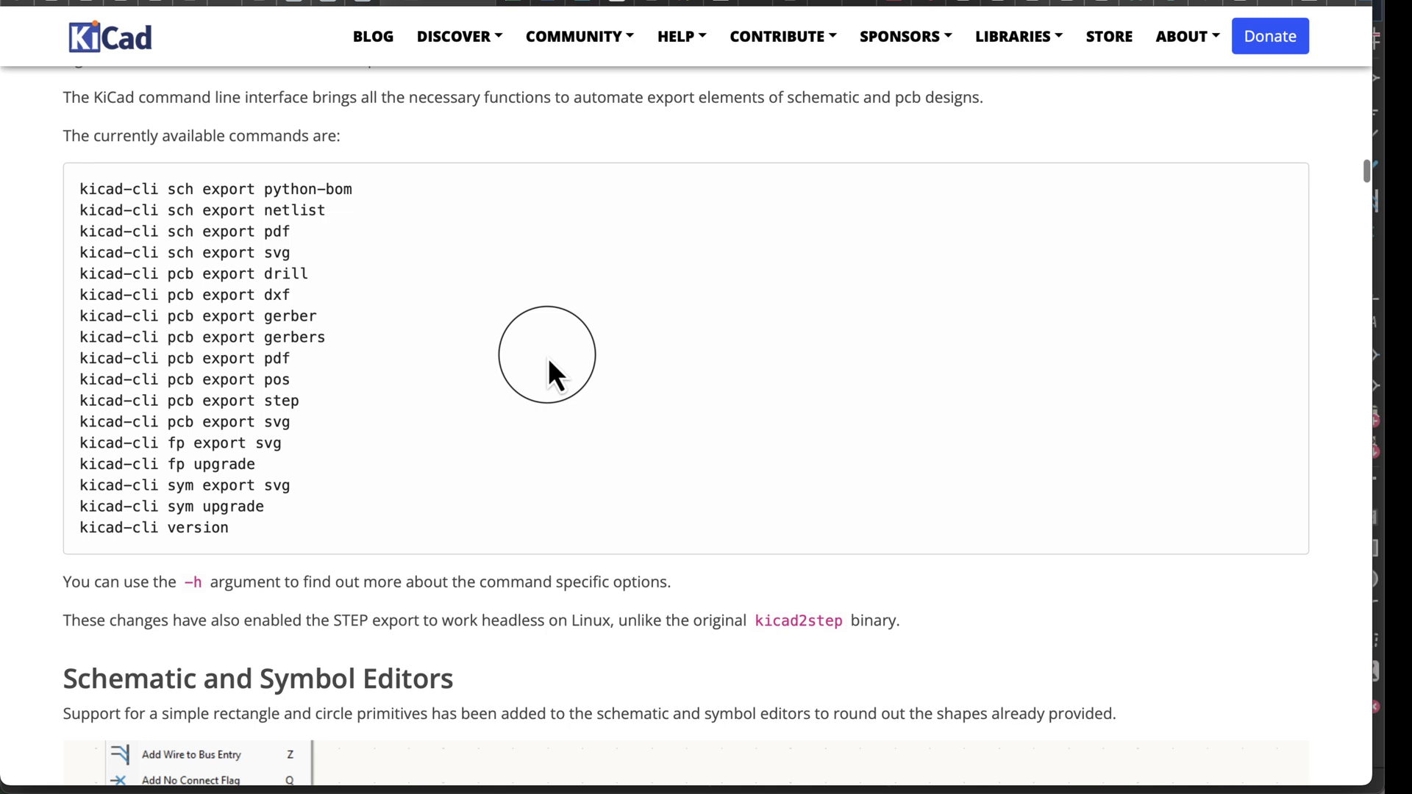
scroll(583, 513, "down", 6)
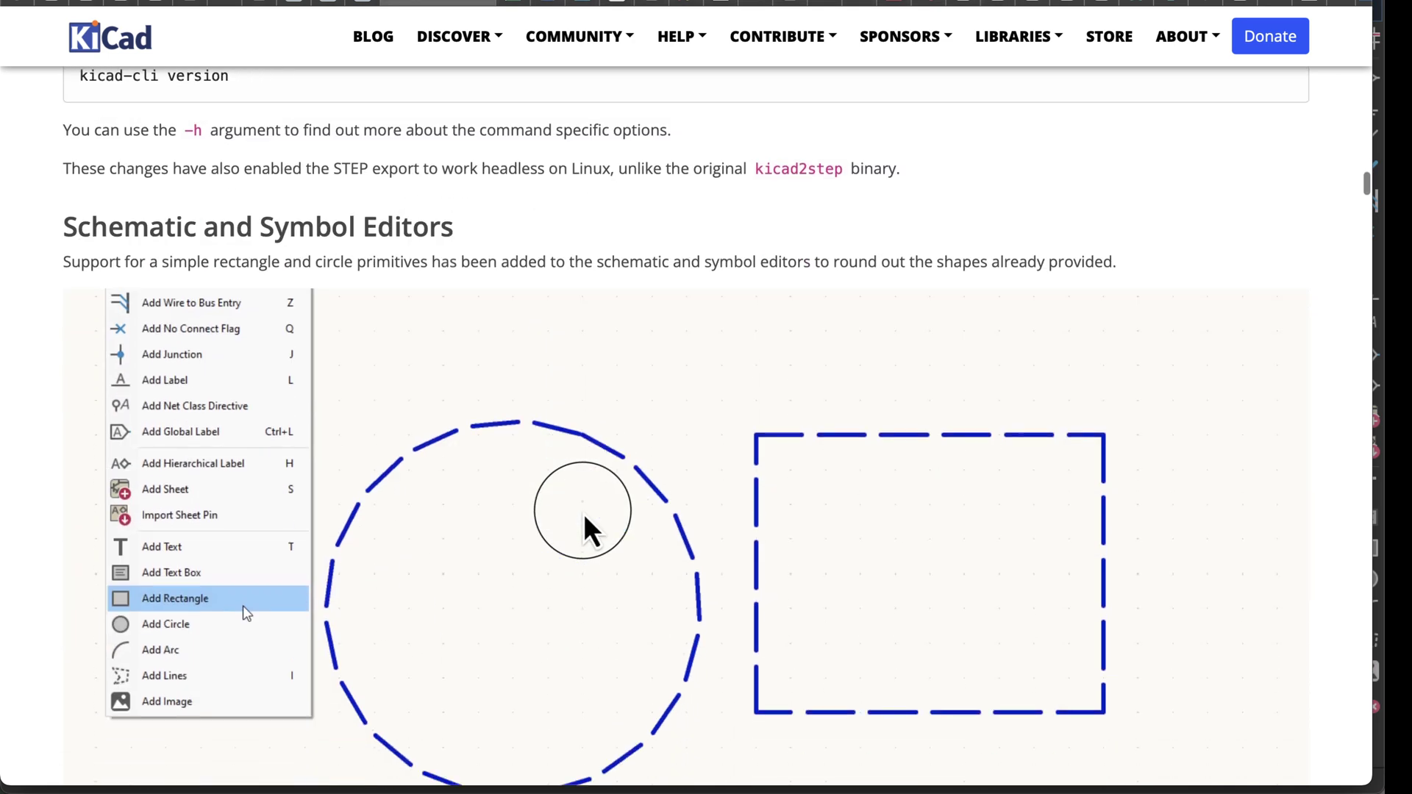
scroll(535, 373, "down", 1)
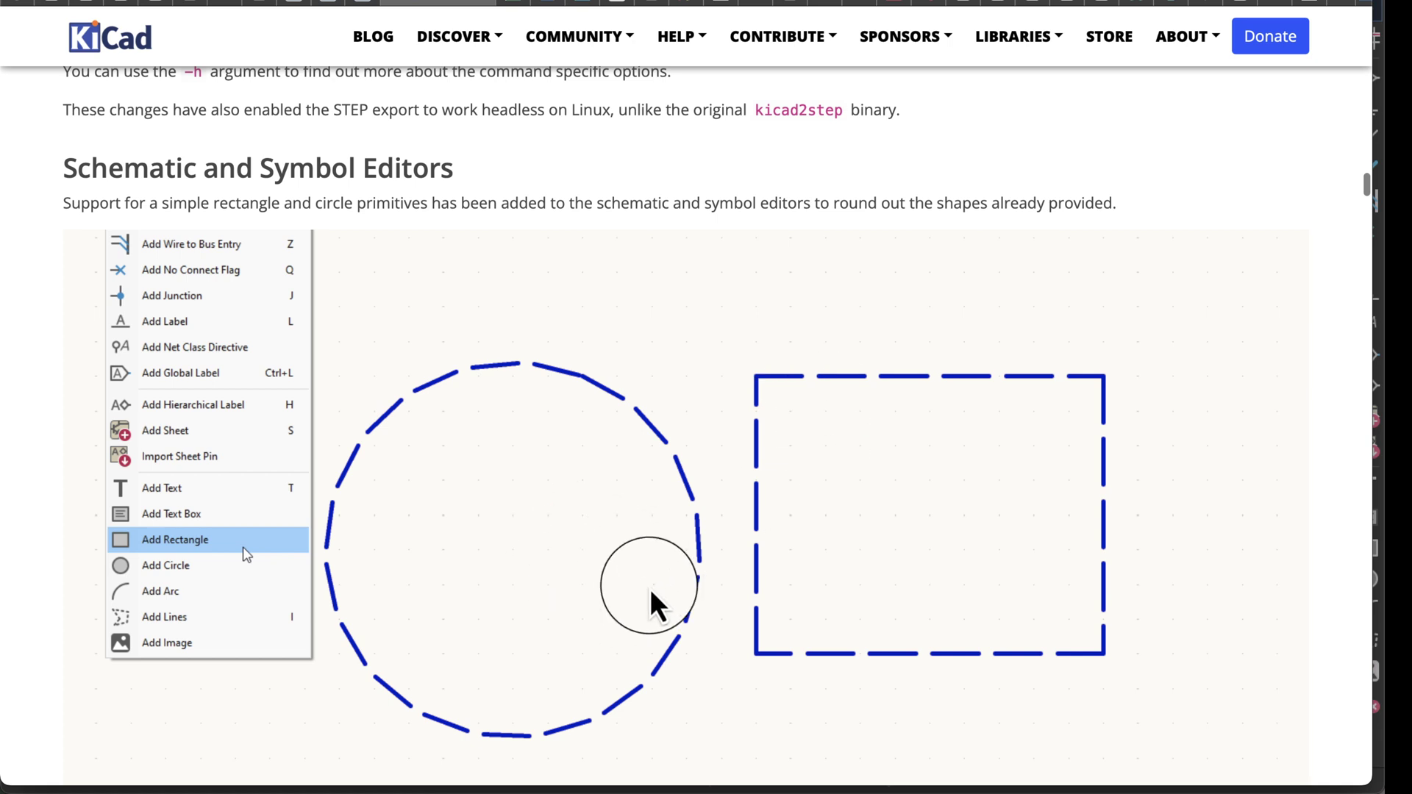
scroll(698, 638, "down", 5)
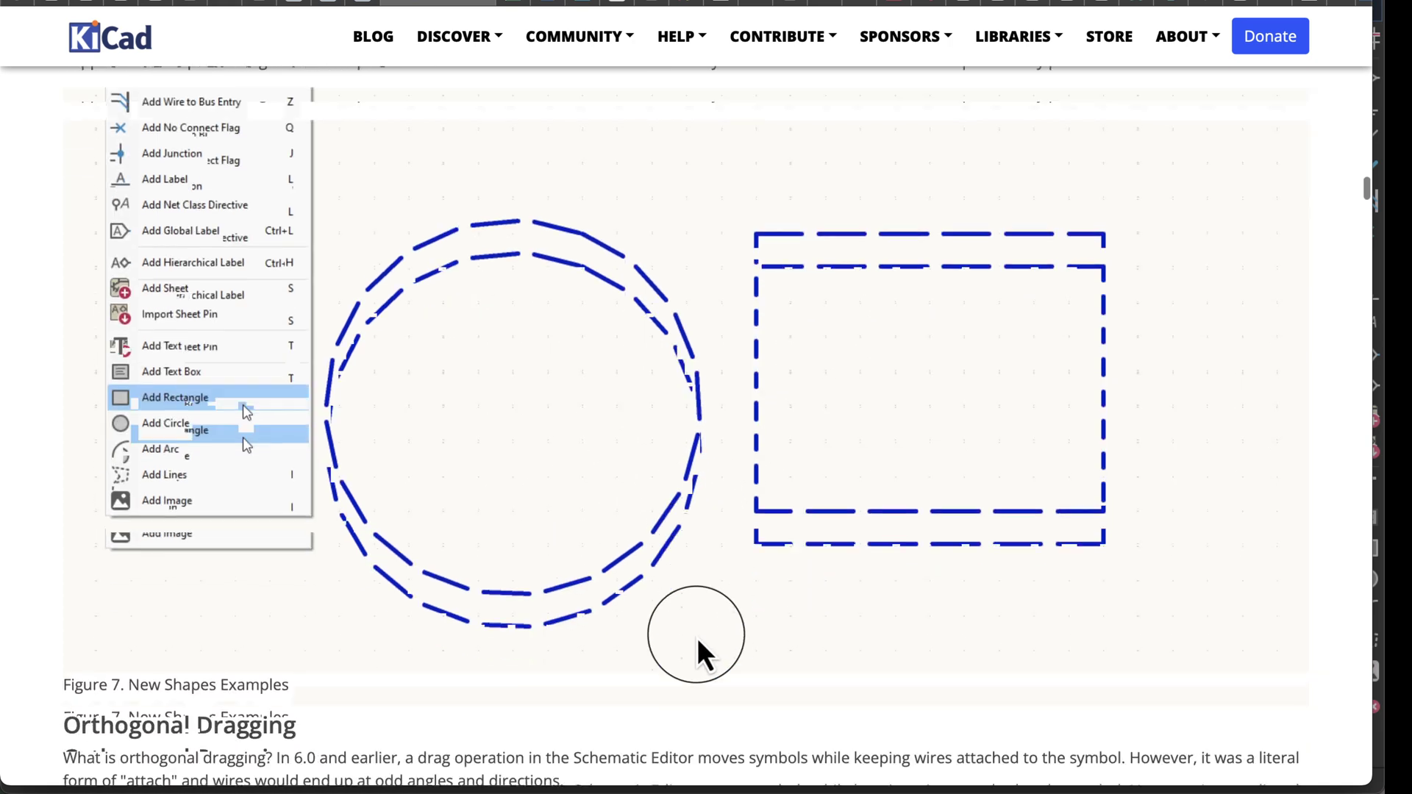
scroll(698, 639, "down", 5)
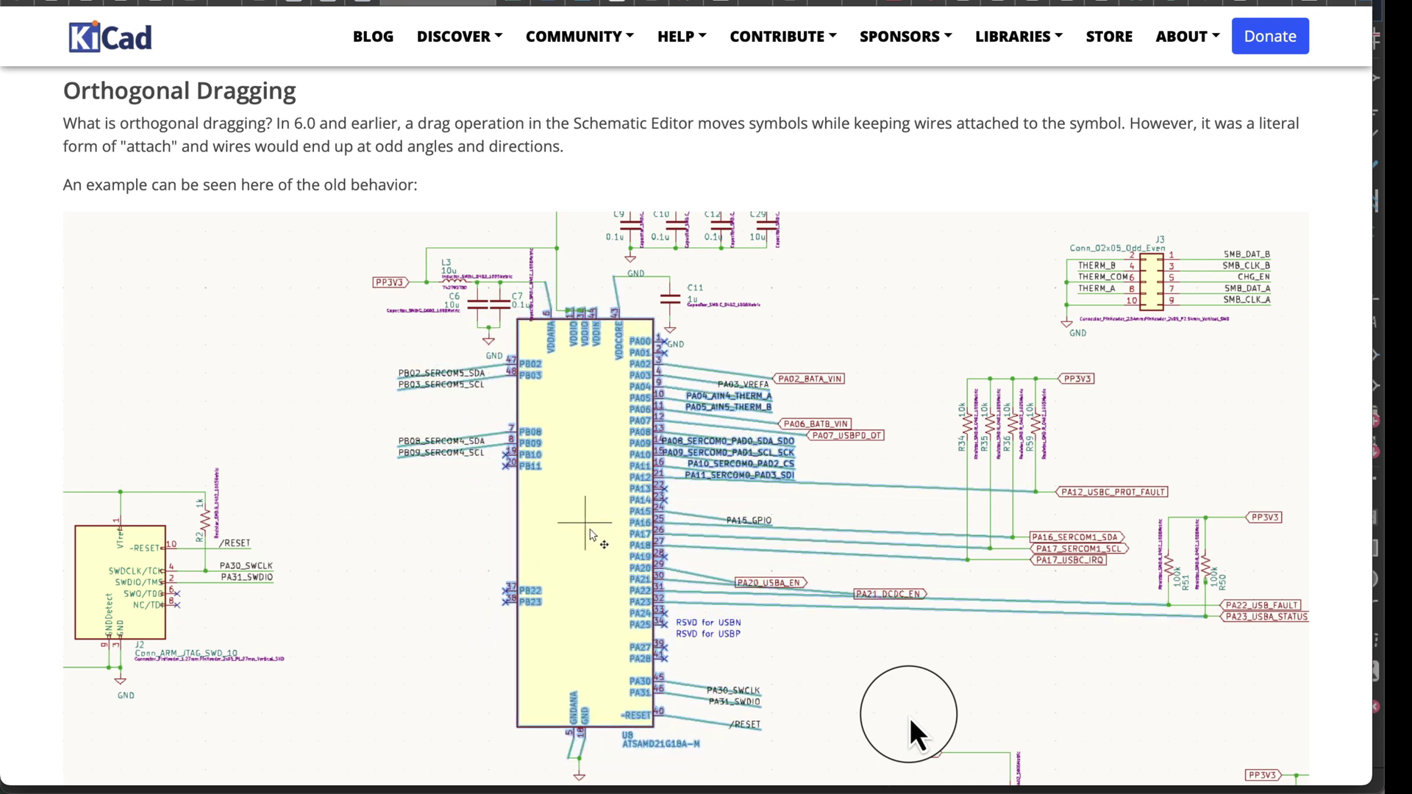
Scroll past the Figure 8 and Figure 9 orthogonal dragging animations
scroll(910, 717, "down", 5)
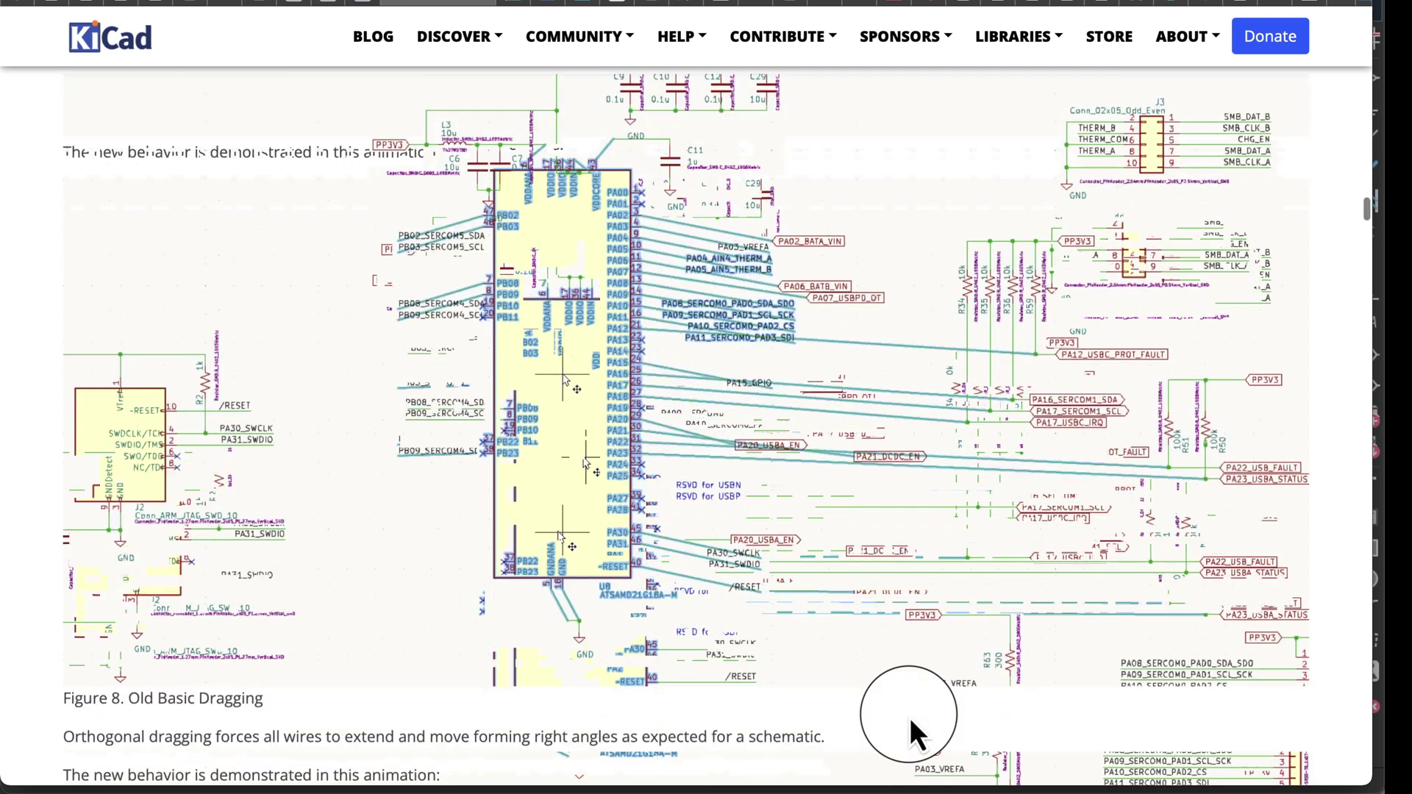
scroll(910, 718, "down", 5)
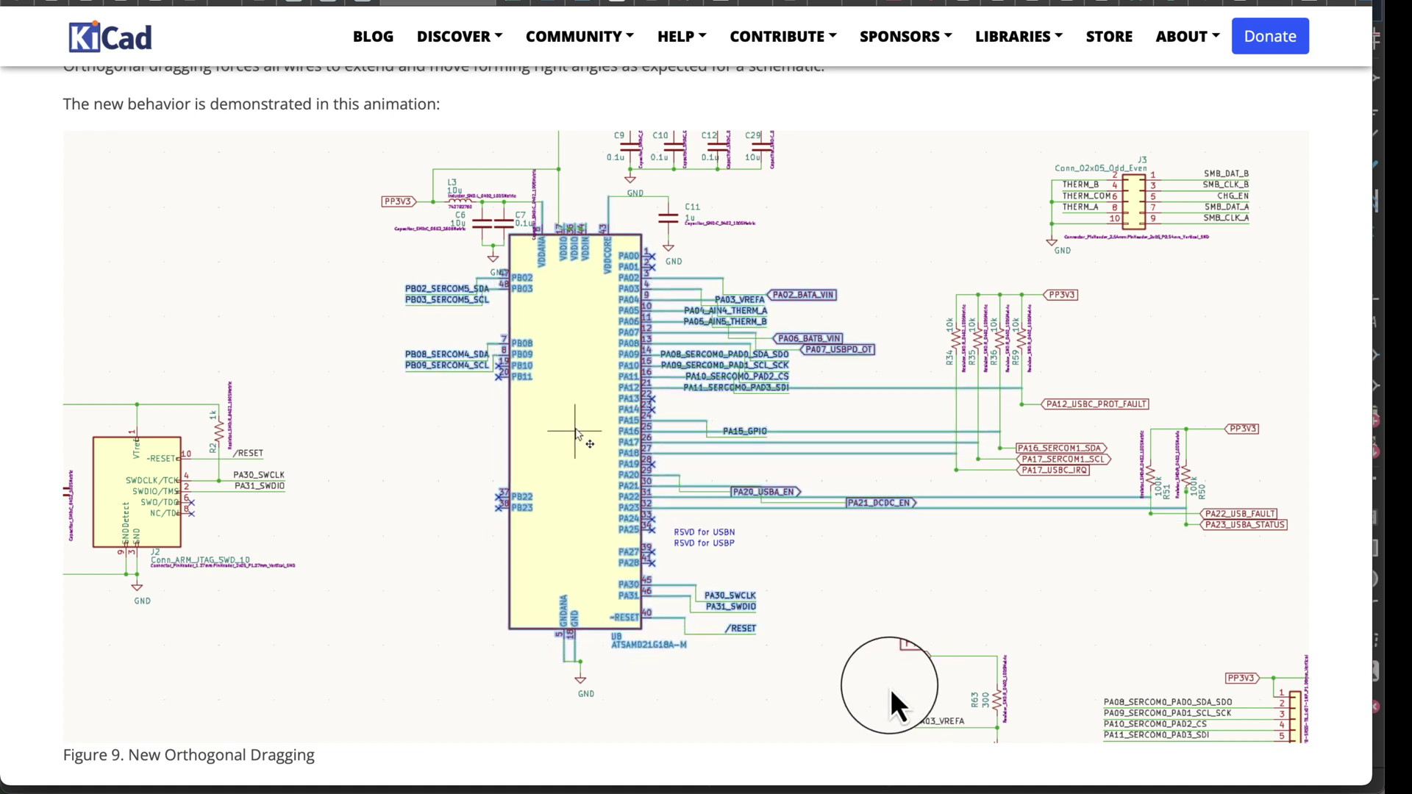
Scroll through the pin table, Off Grid ERC and 45-degree wire figures to Do Not Populate Support
scroll(889, 688, "down", 3)
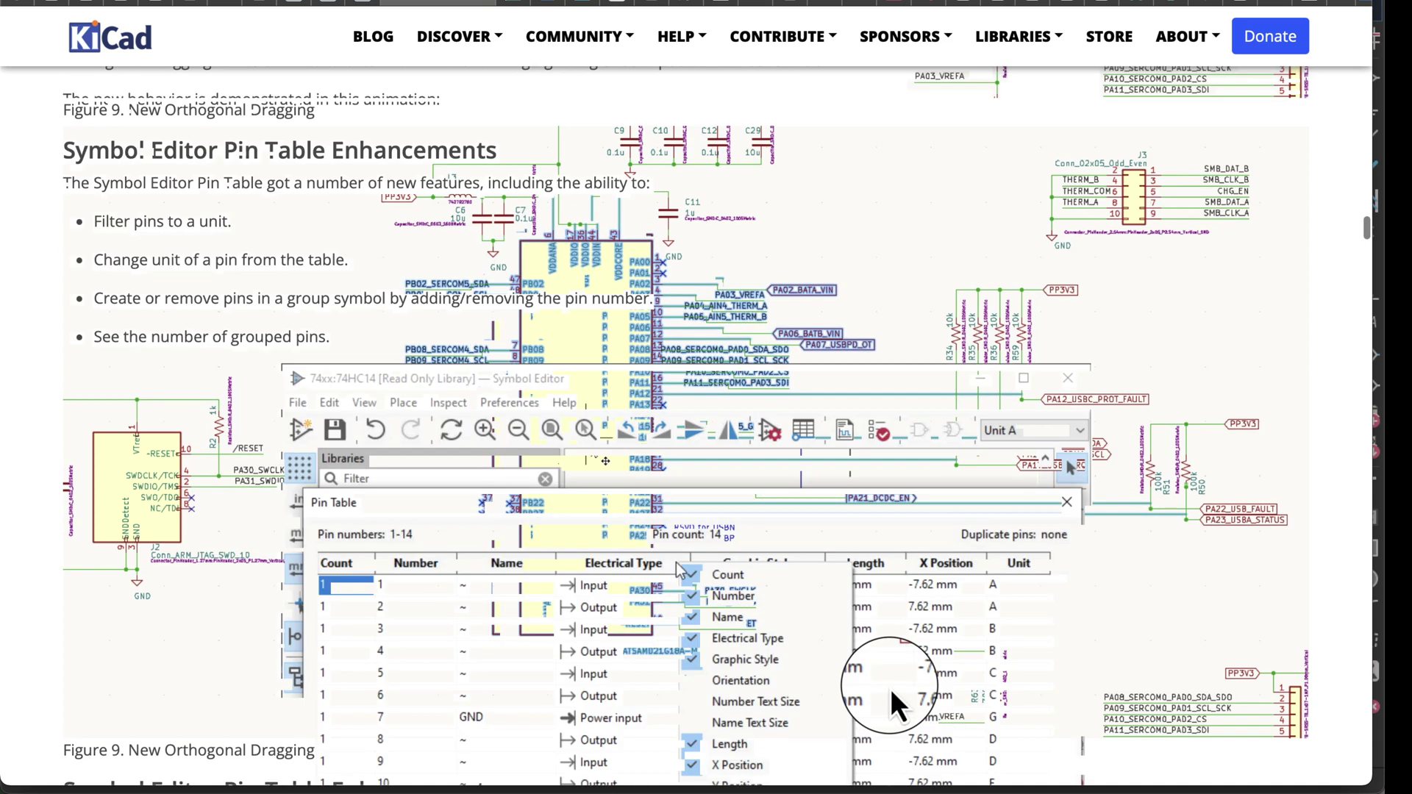
scroll(890, 689, "down", 8)
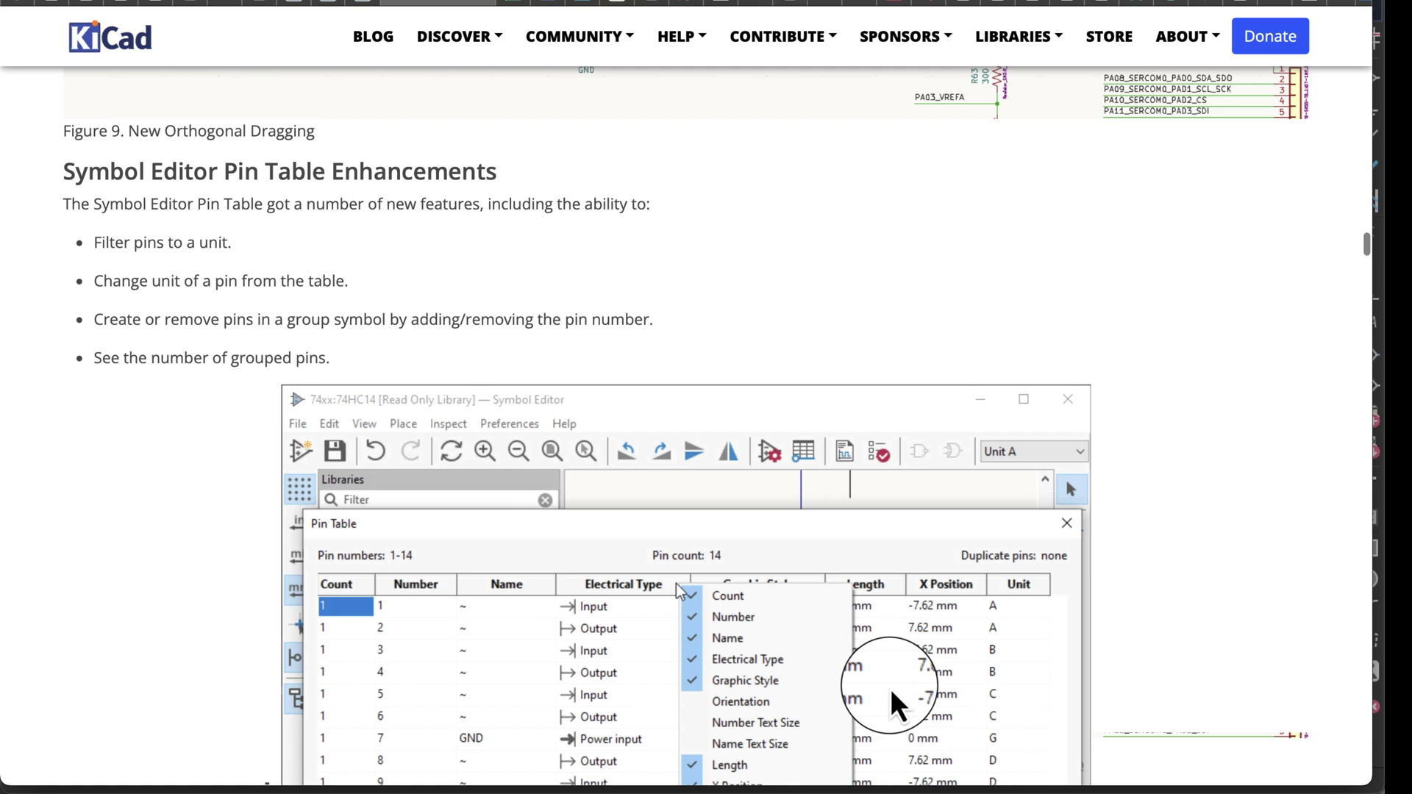
scroll(890, 689, "down", 2)
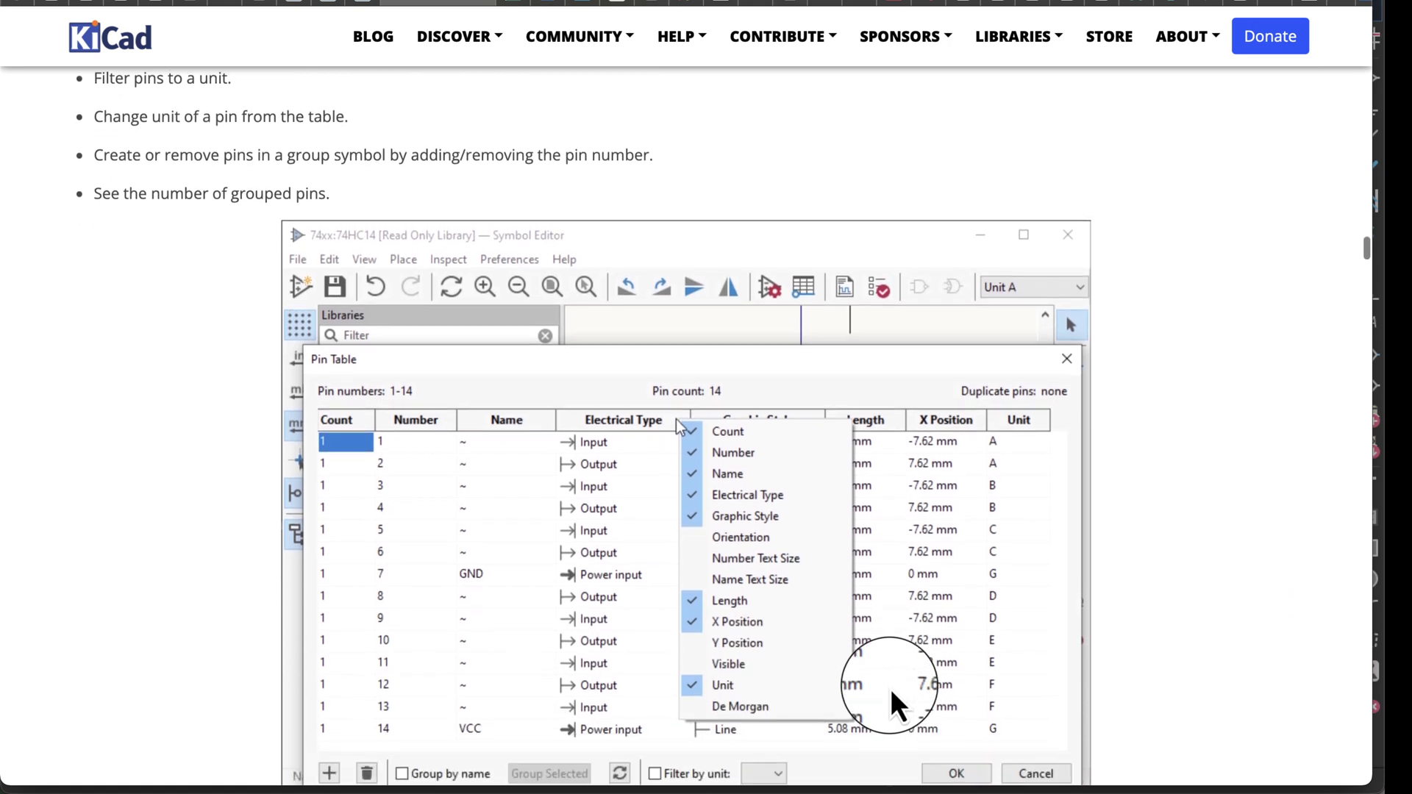
scroll(890, 688, "down", 3)
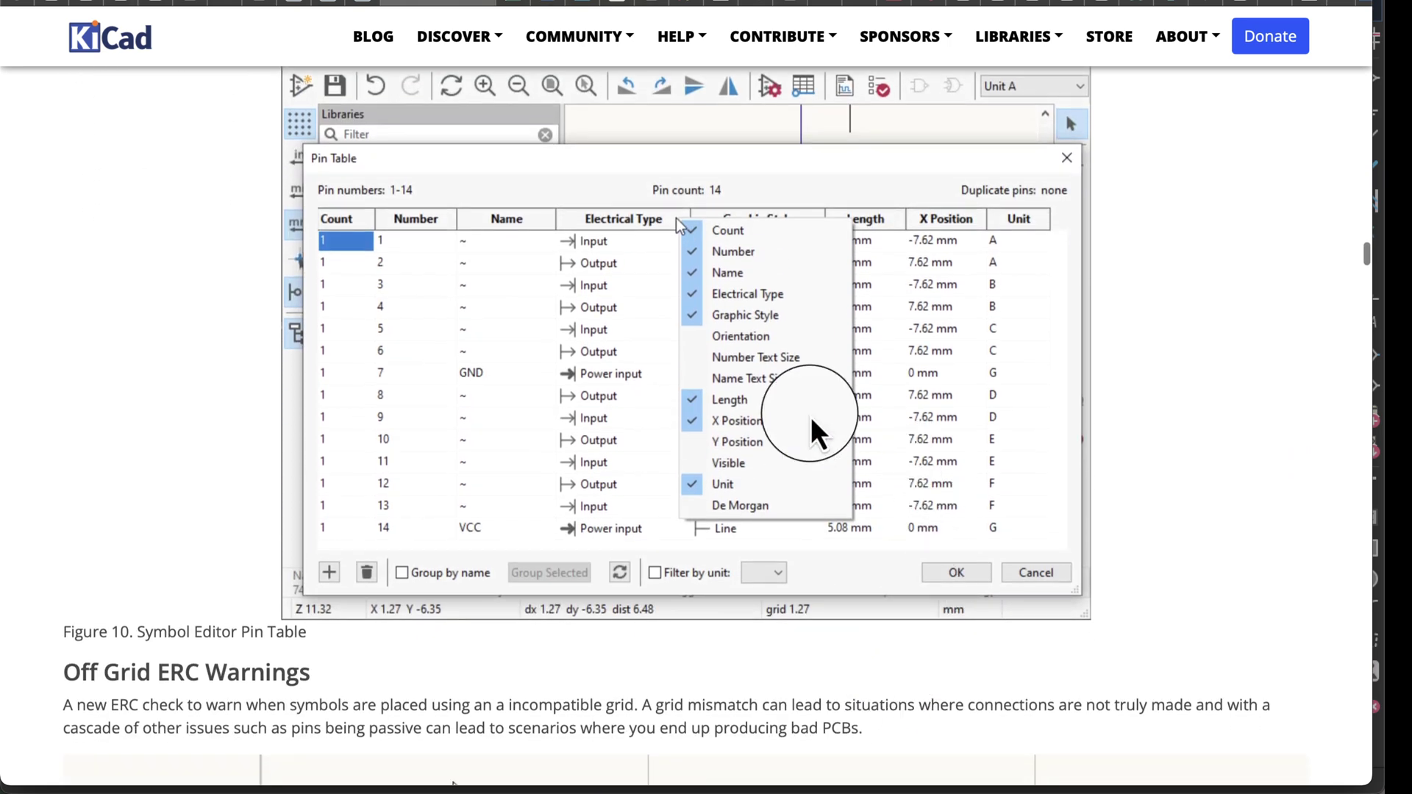
scroll(875, 496, "up", 5)
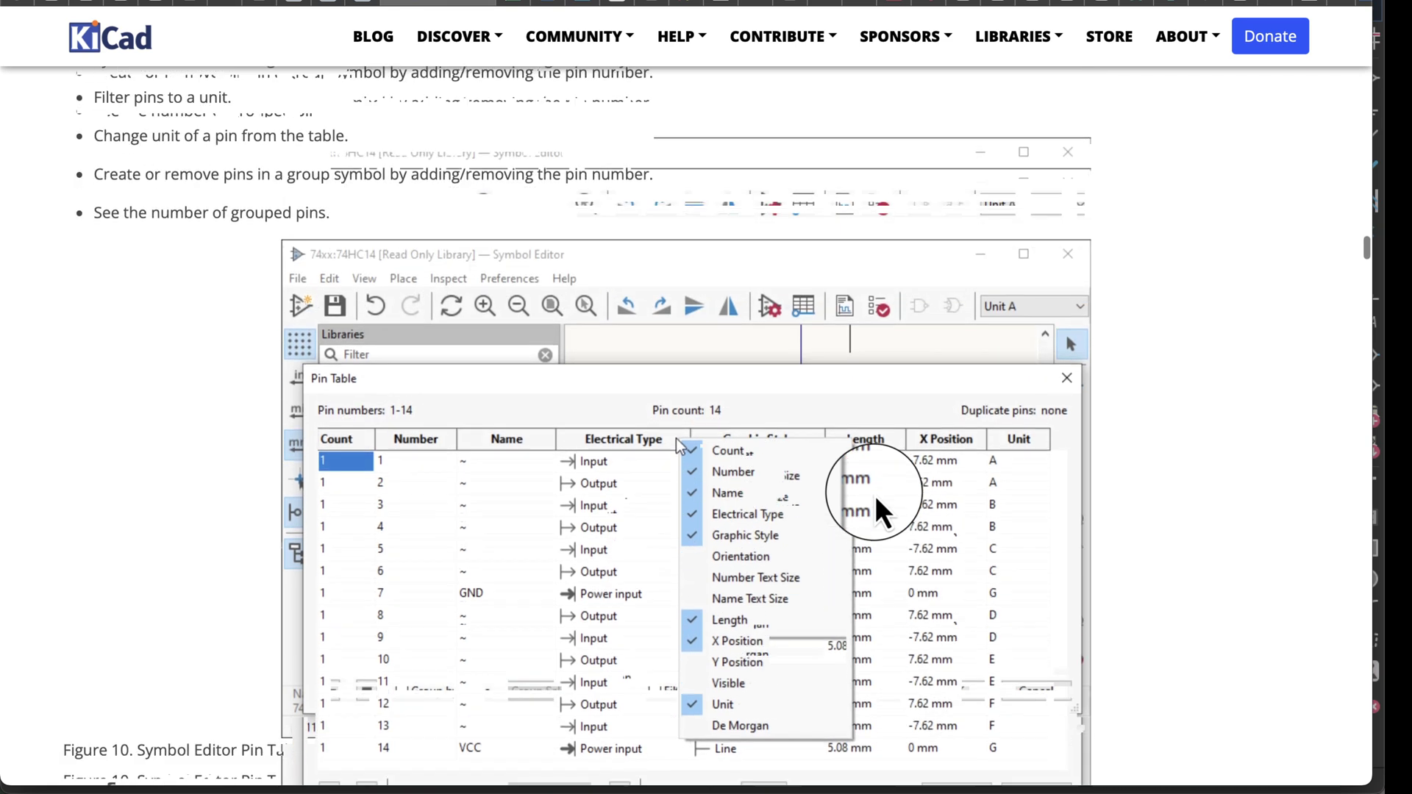
scroll(875, 495, "down", 3)
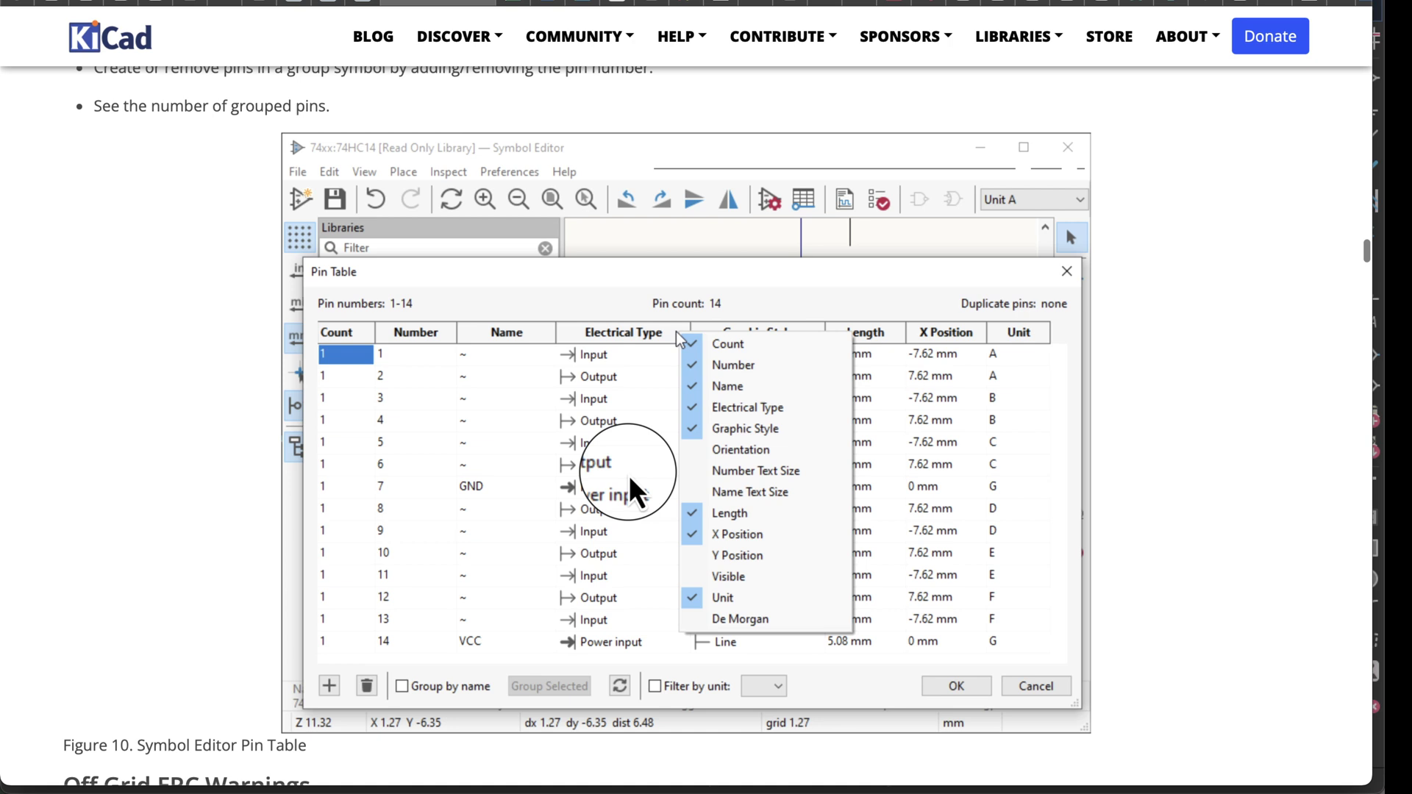
scroll(726, 574, "down", 10)
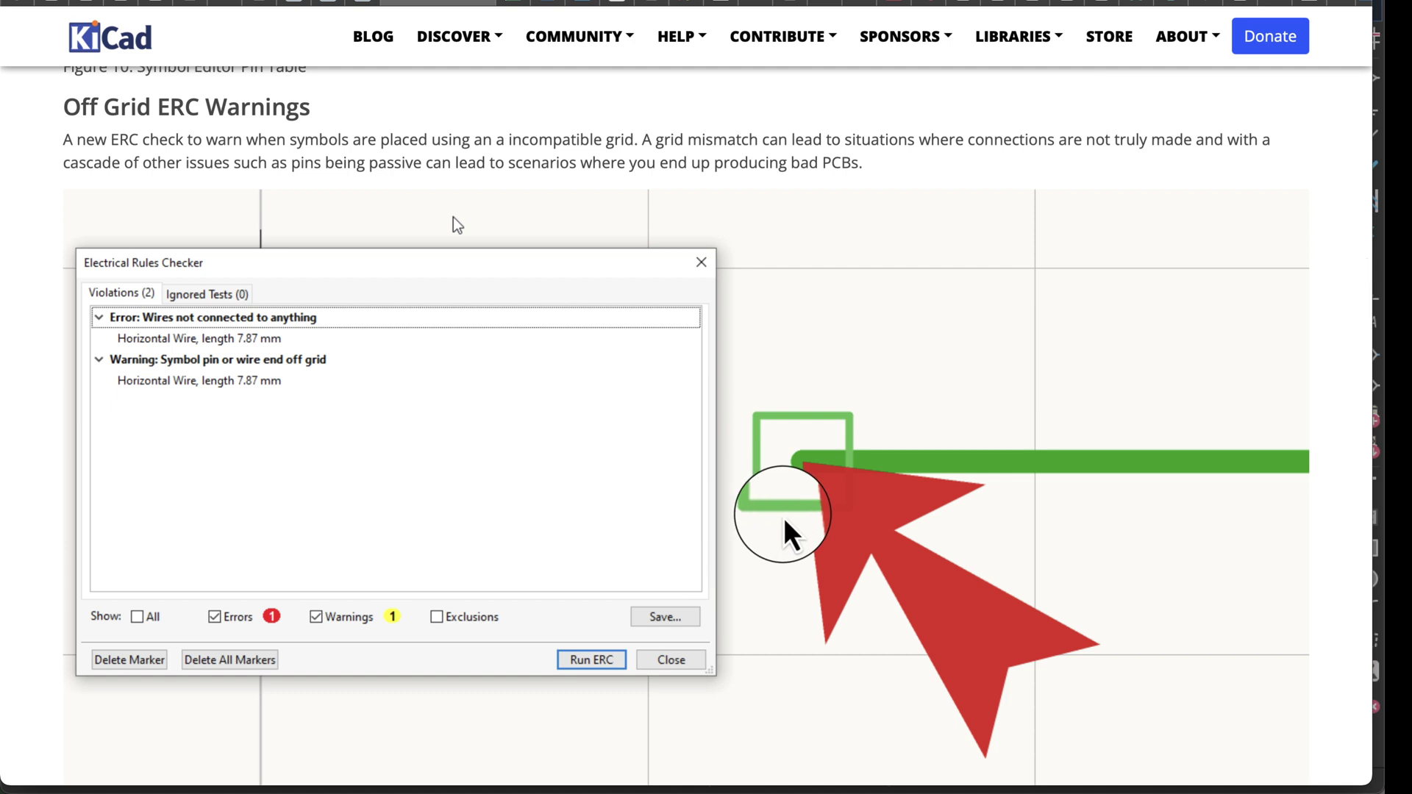
scroll(686, 414, "down", 1)
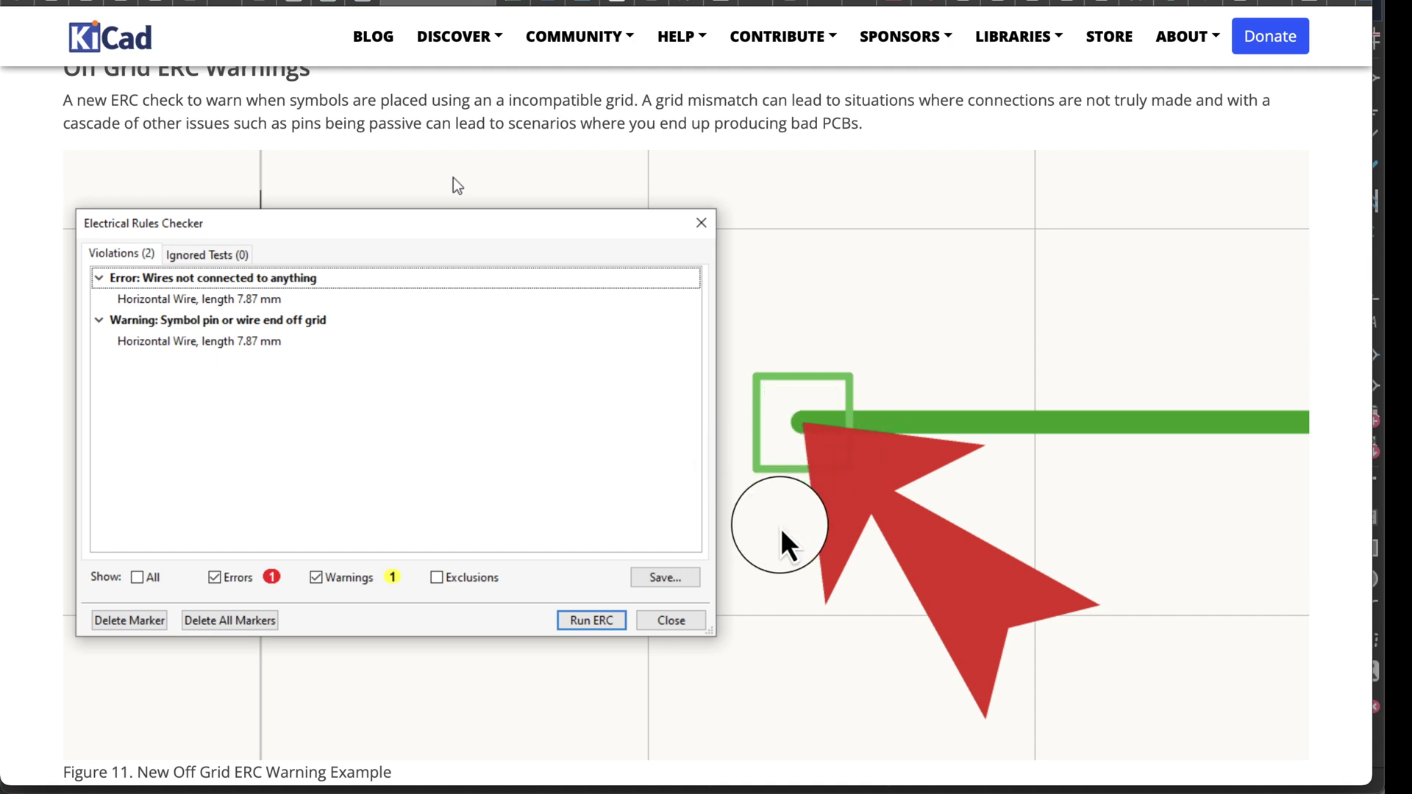
scroll(454, 178, "down", 1)
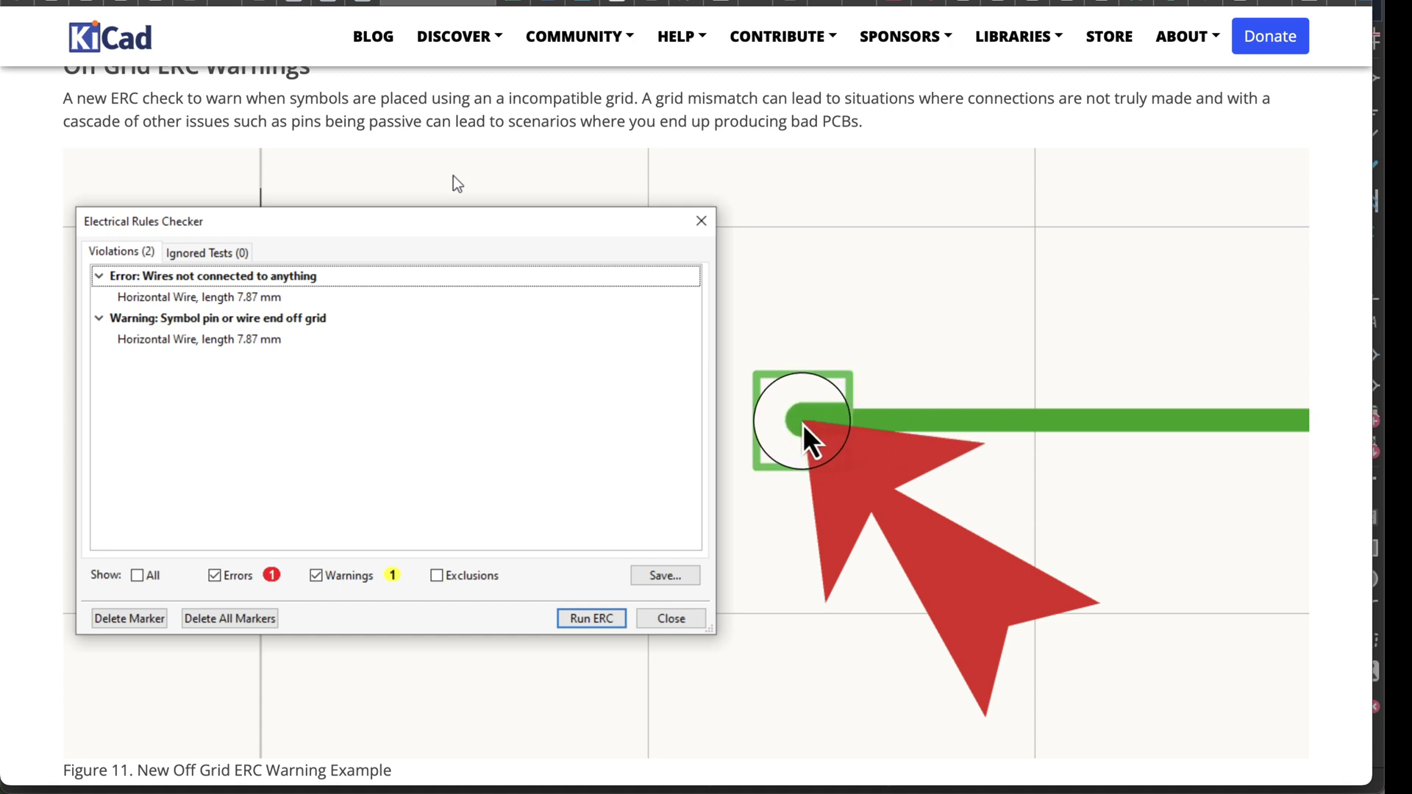
scroll(802, 500, "down", 5)
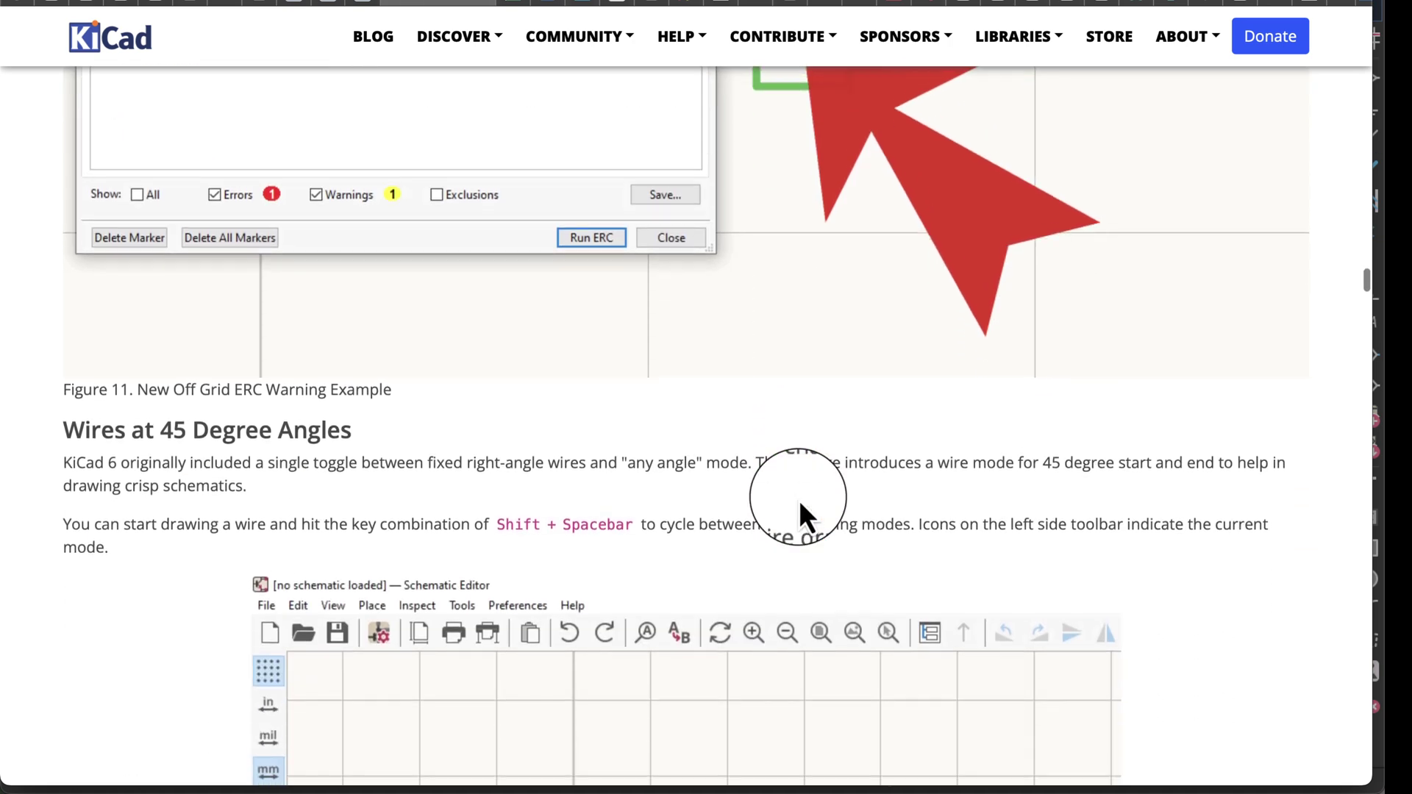
scroll(800, 500, "down", 3)
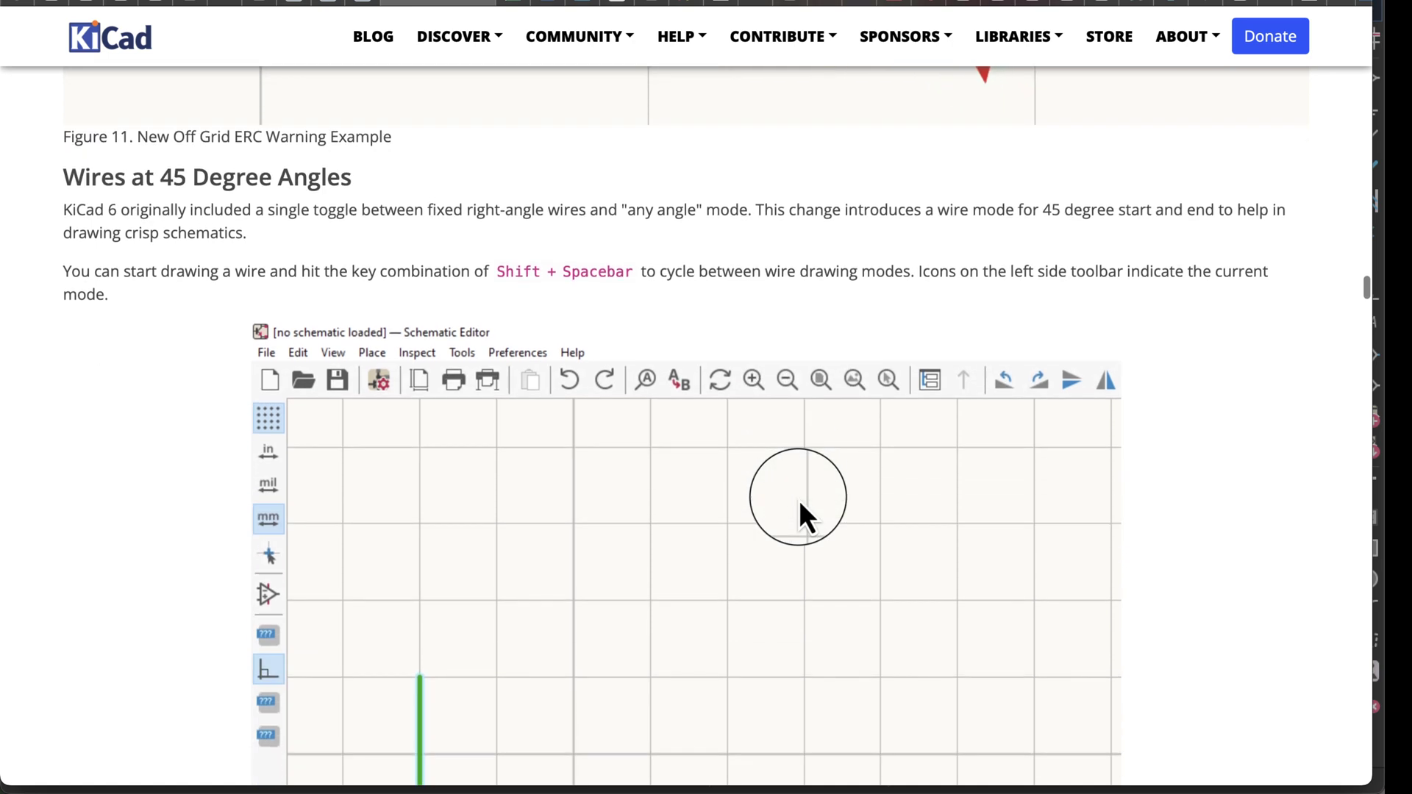
scroll(798, 500, "down", 3)
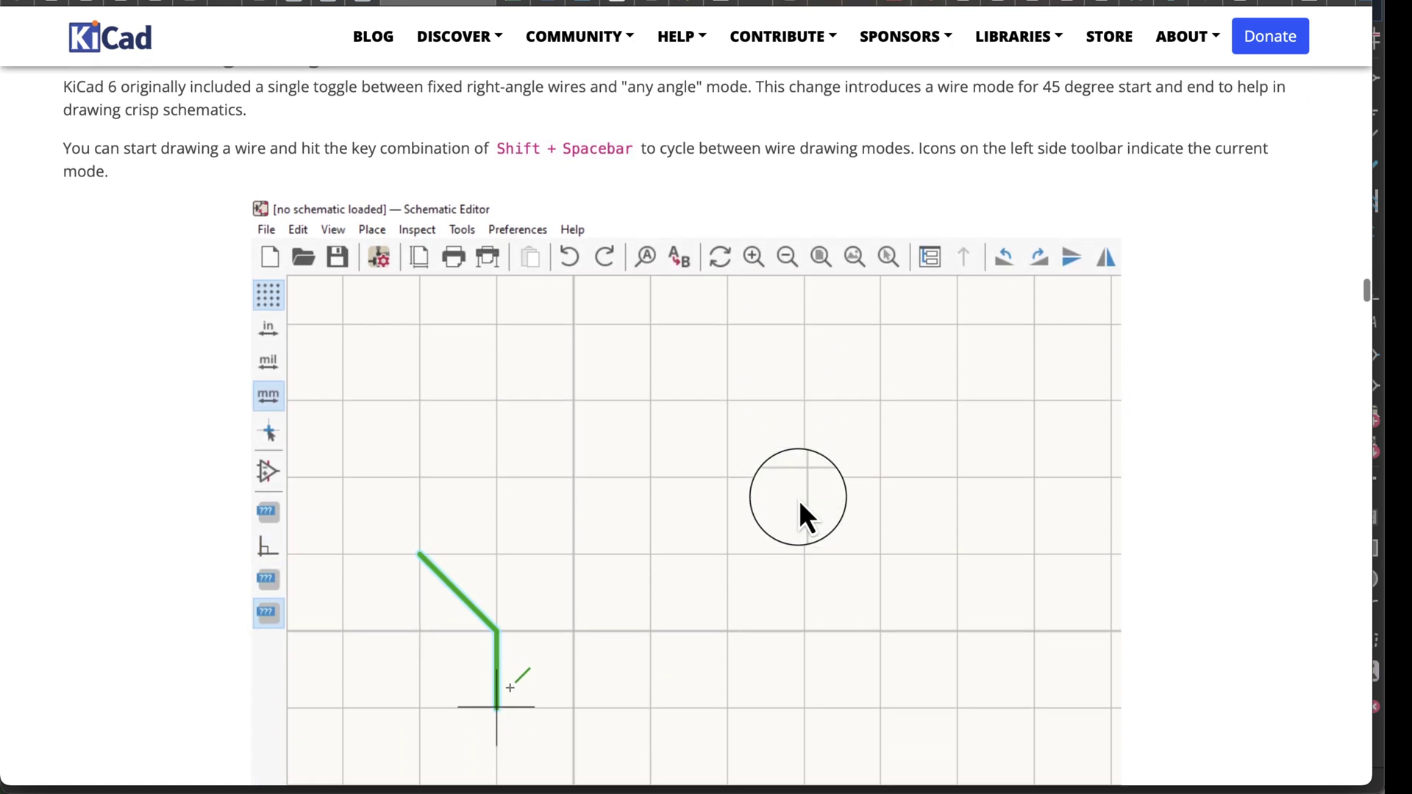
scroll(798, 500, "down", 4)
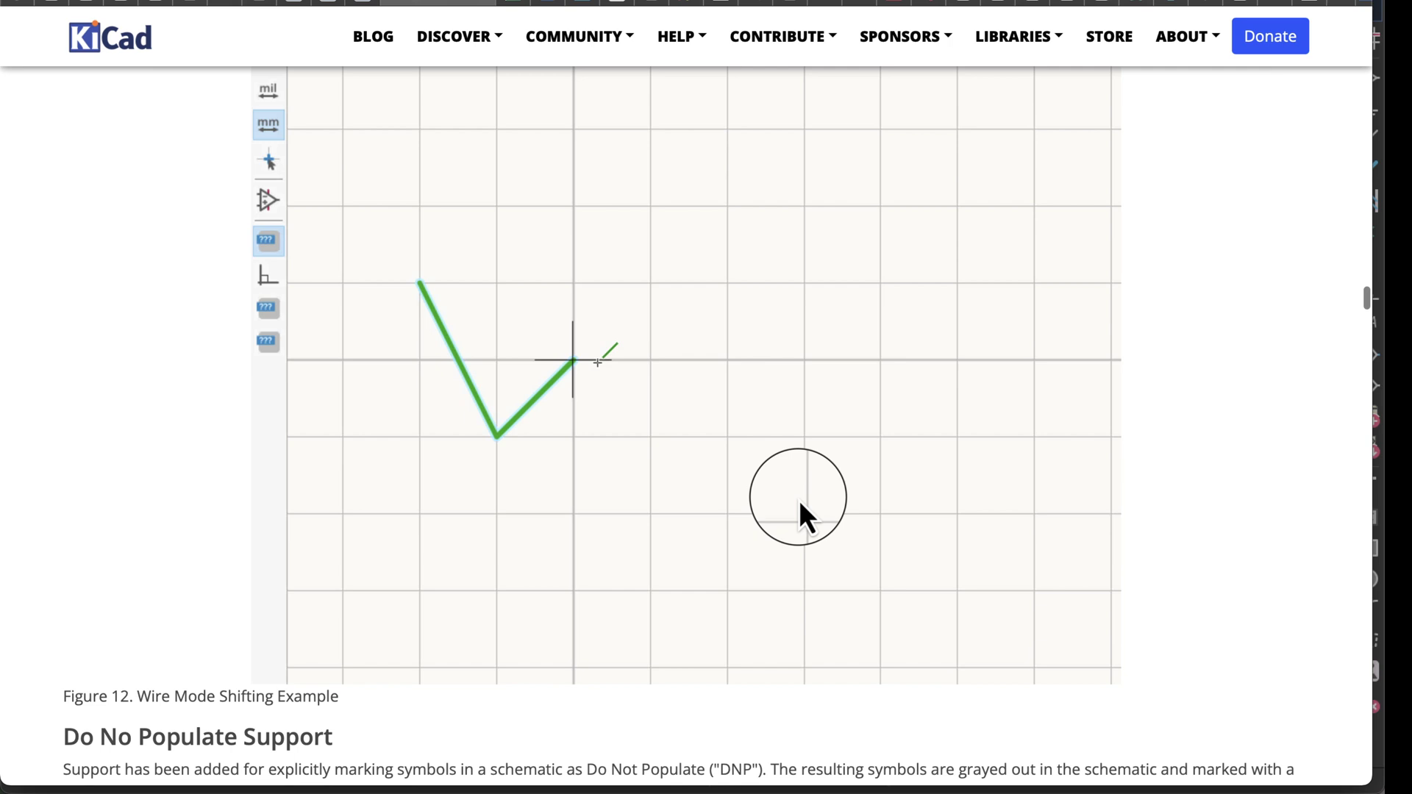
scroll(800, 507, "down", 1)
Scroll past the Do Not Populate figures to the Simulation Model Editor and Figure 15
scroll(800, 507, "down", 4)
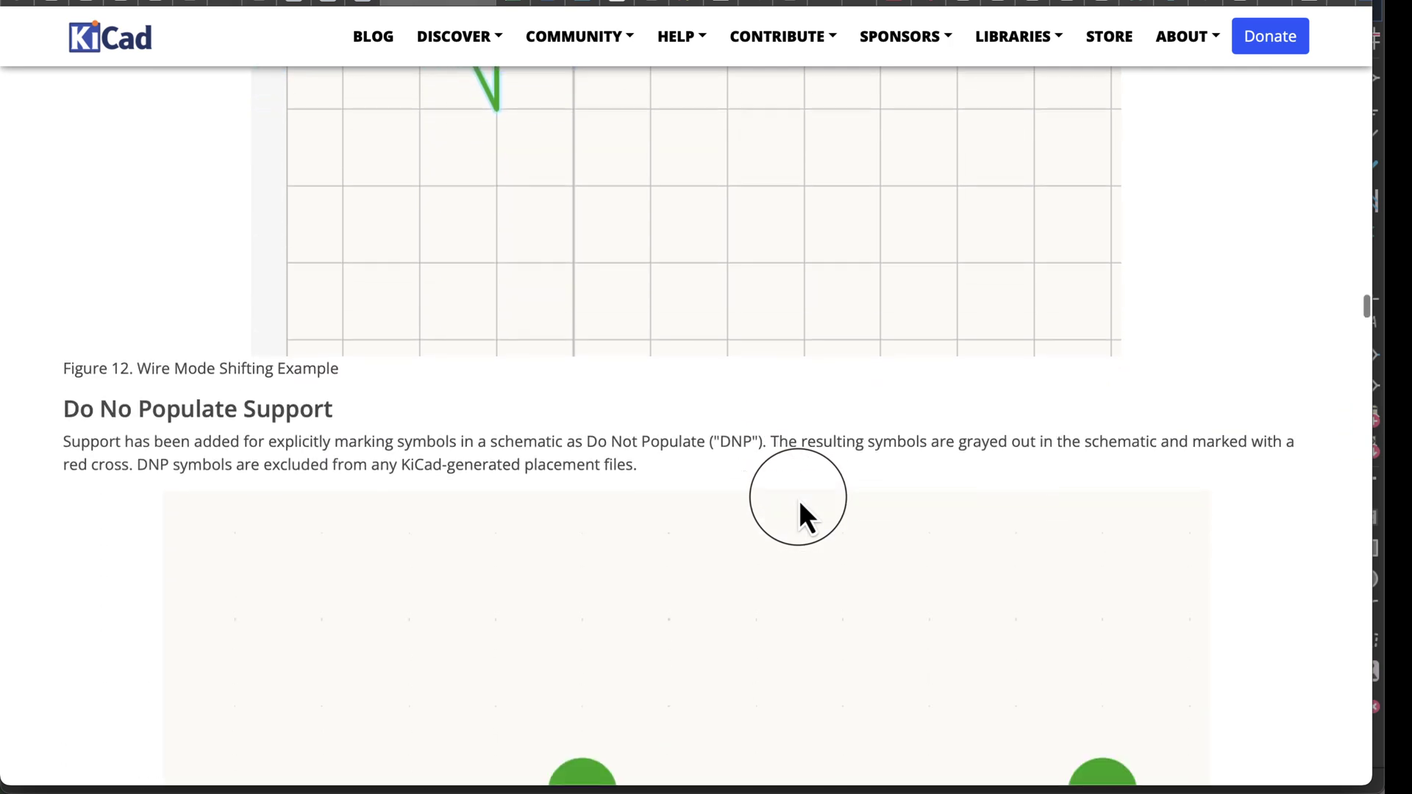
scroll(800, 506, "down", 5)
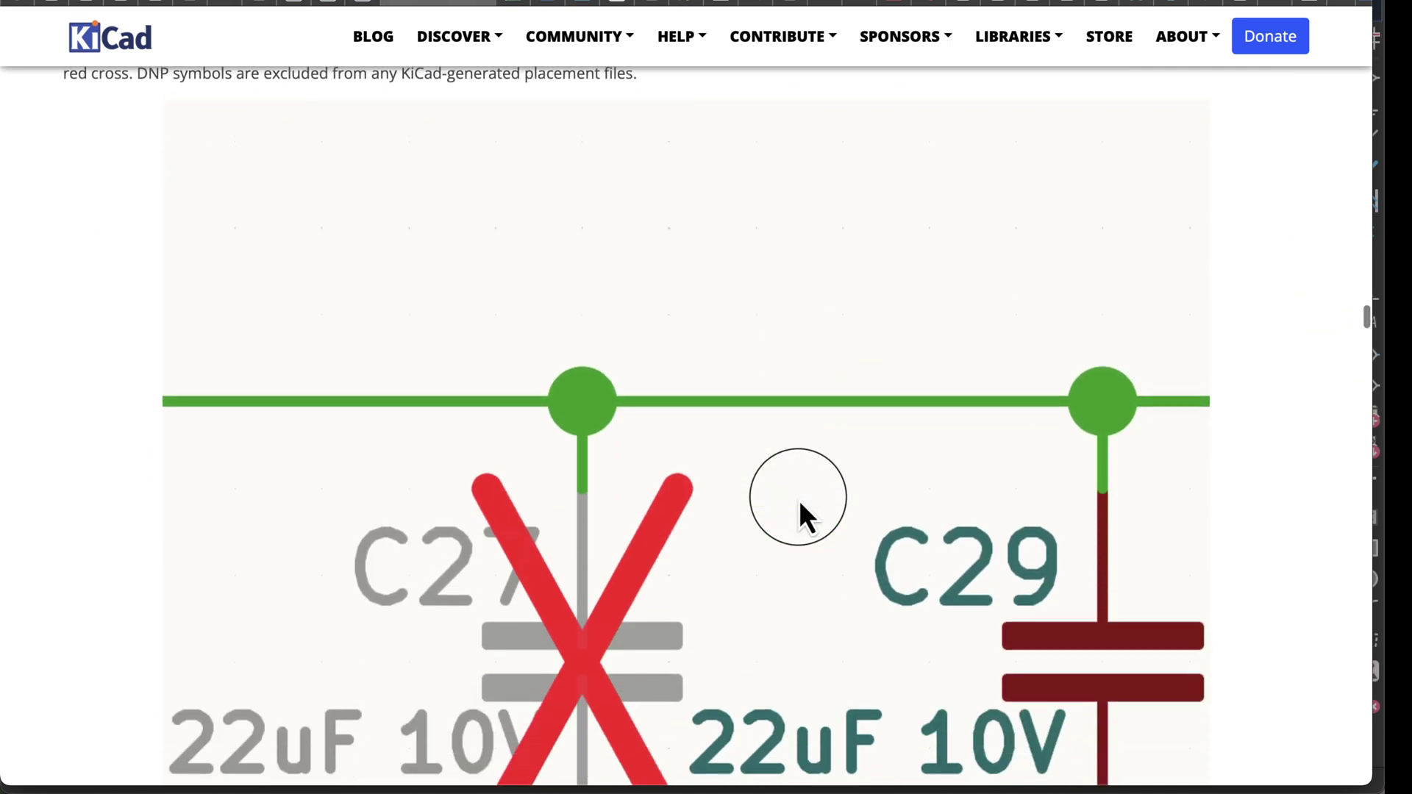
scroll(798, 500, "down", 3)
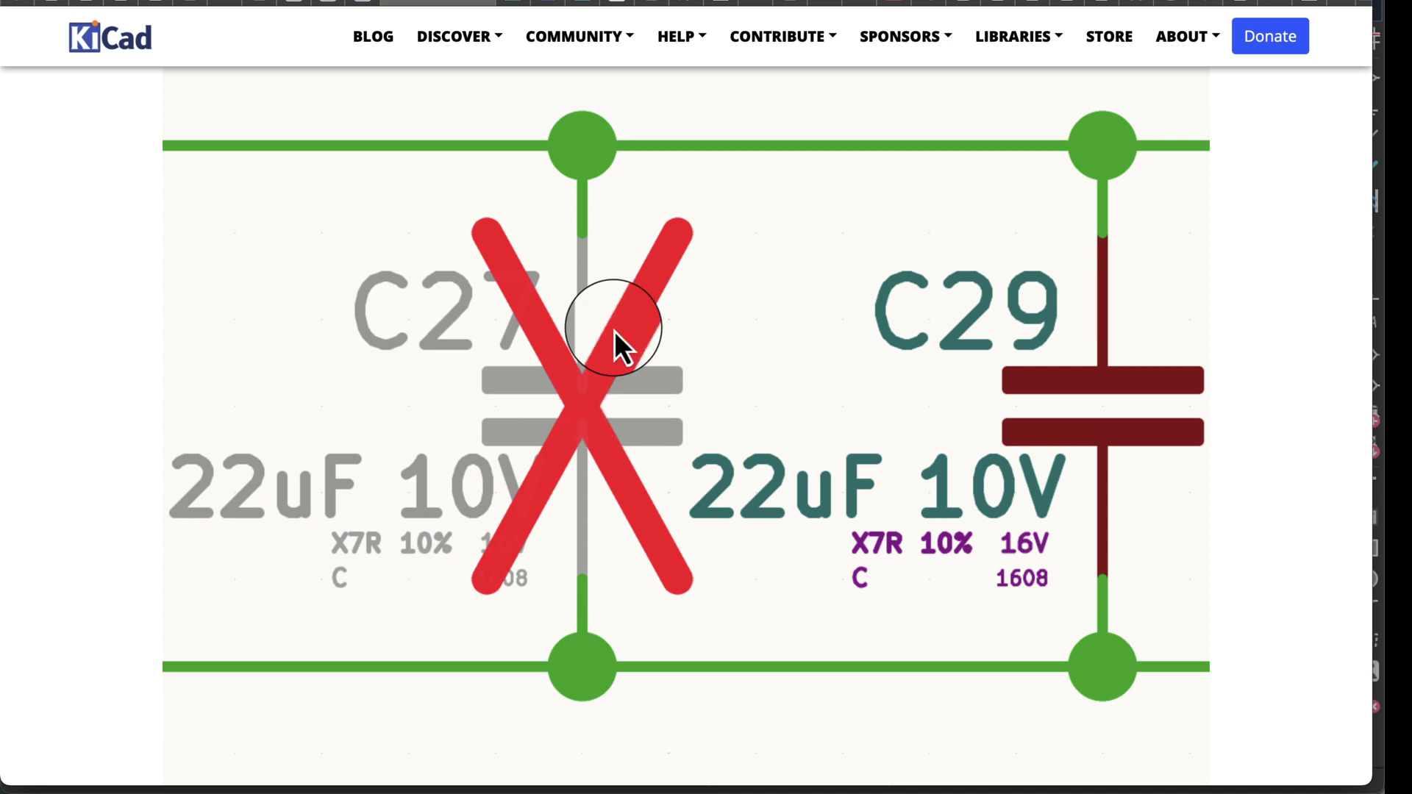
scroll(633, 504, "down", 5)
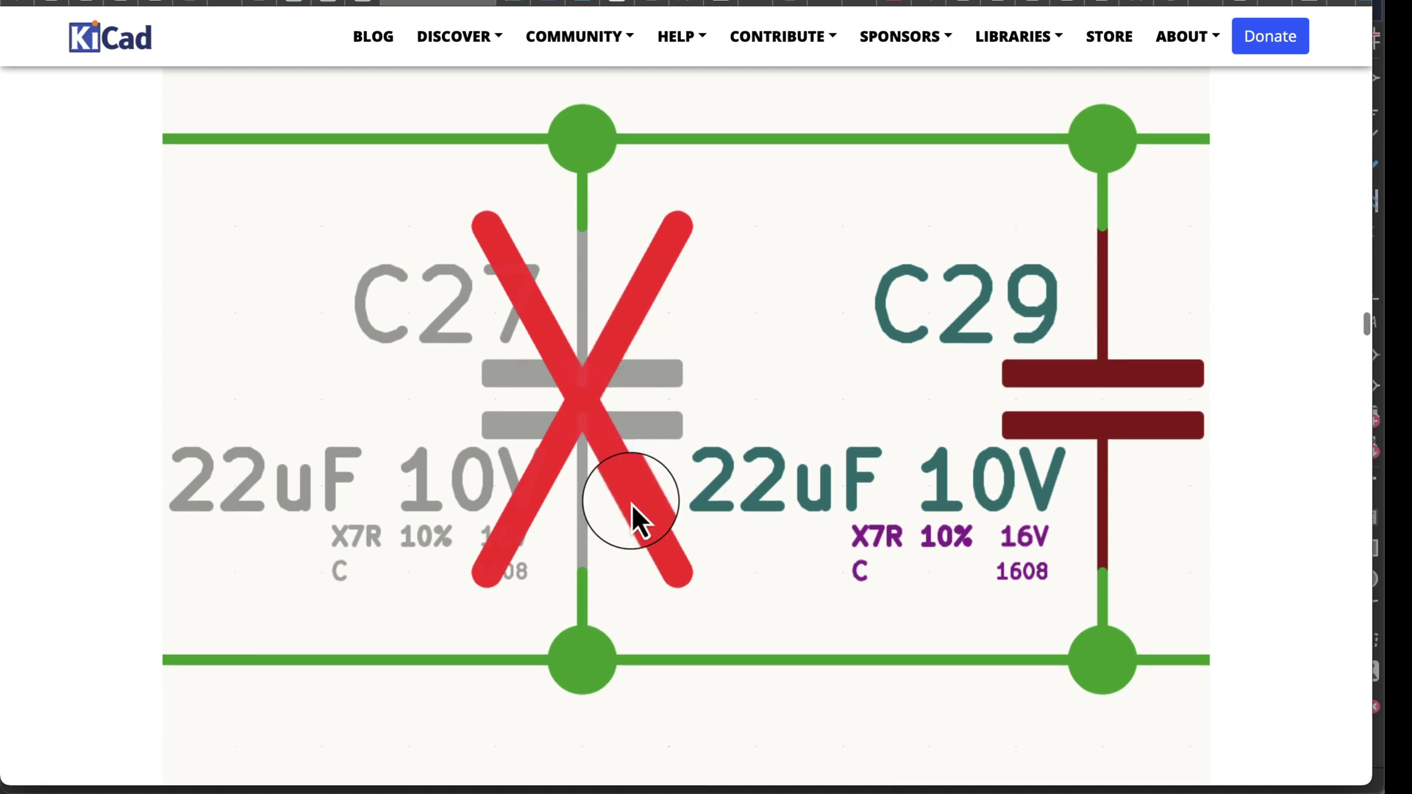
scroll(632, 504, "down", 5)
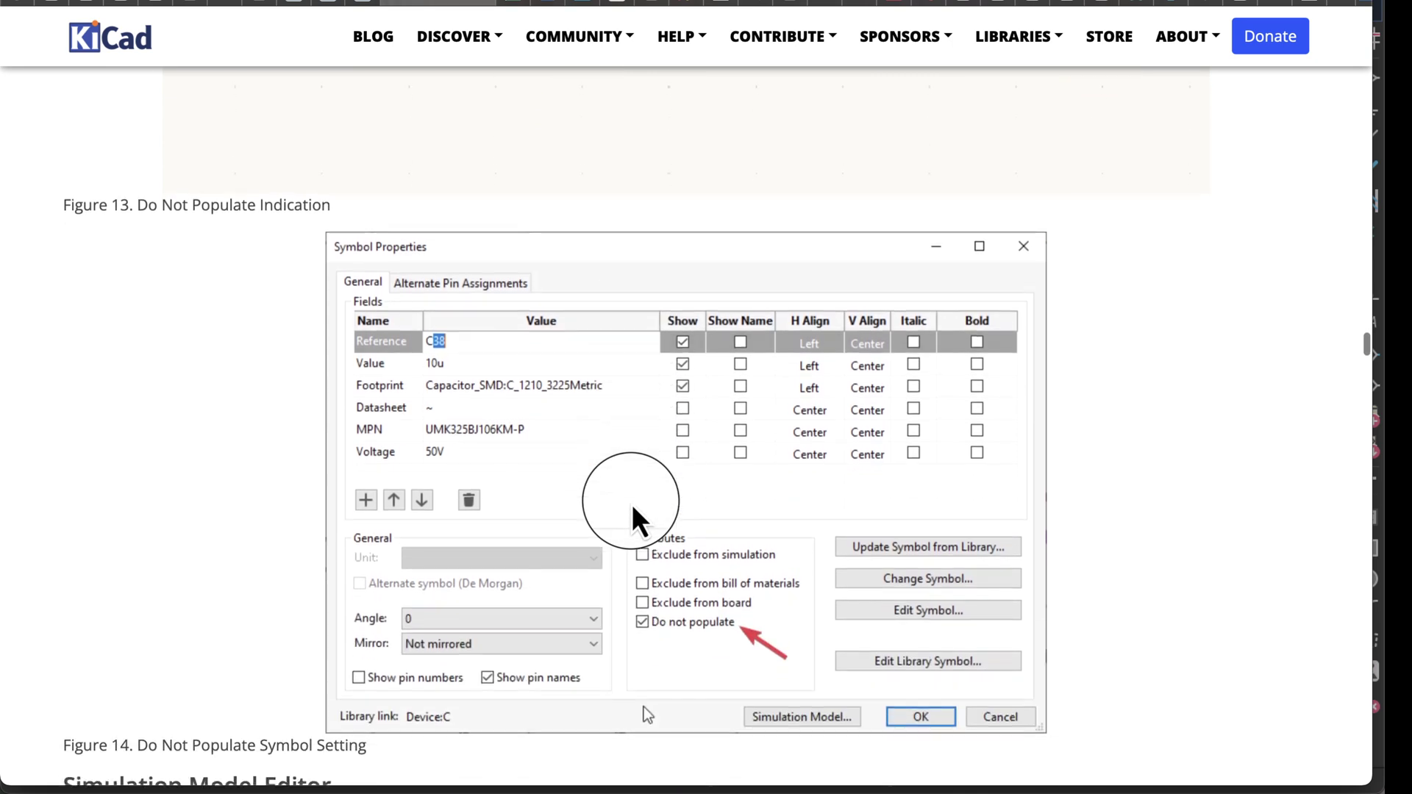
scroll(633, 505, "down", 2)
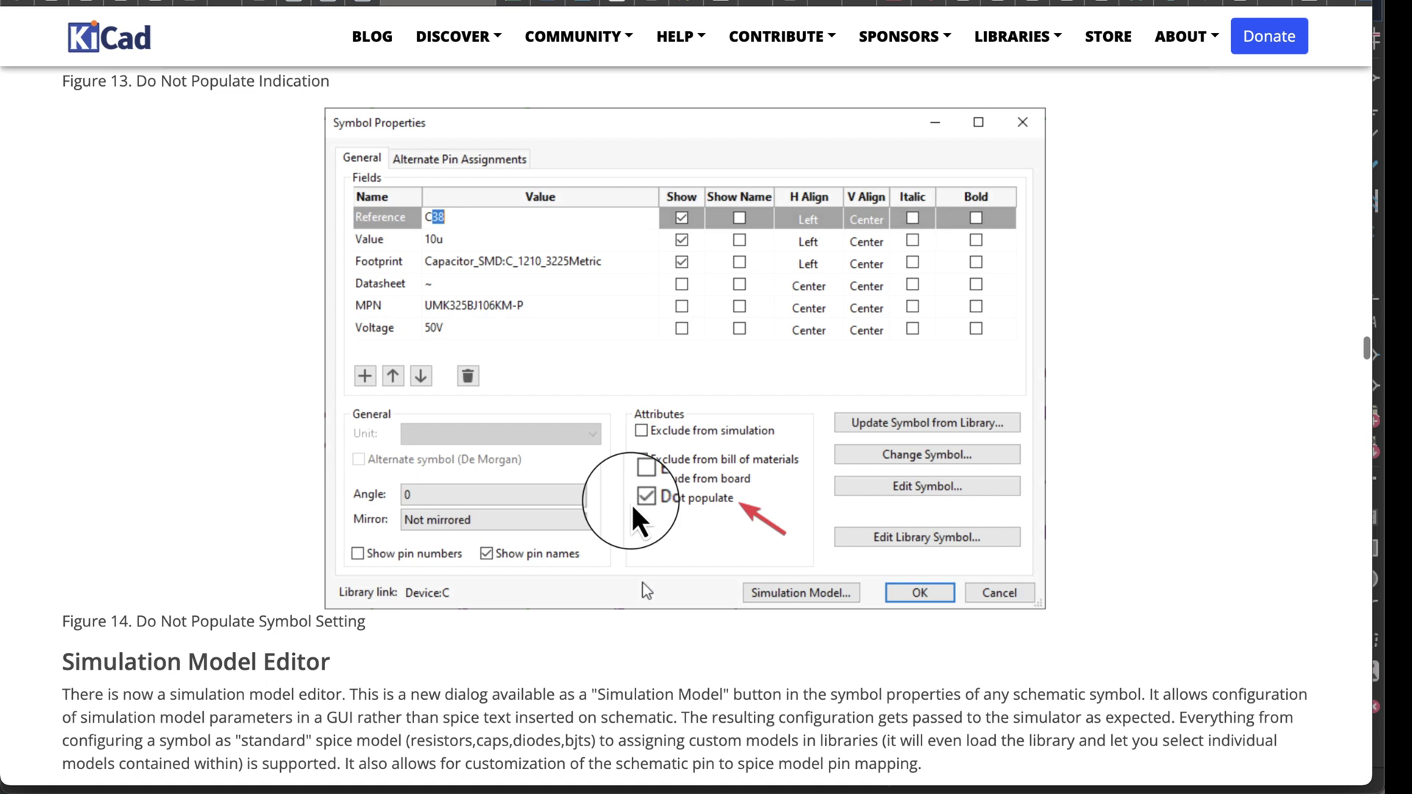
scroll(633, 504, "down", 6)
scroll(632, 504, "down", 2)
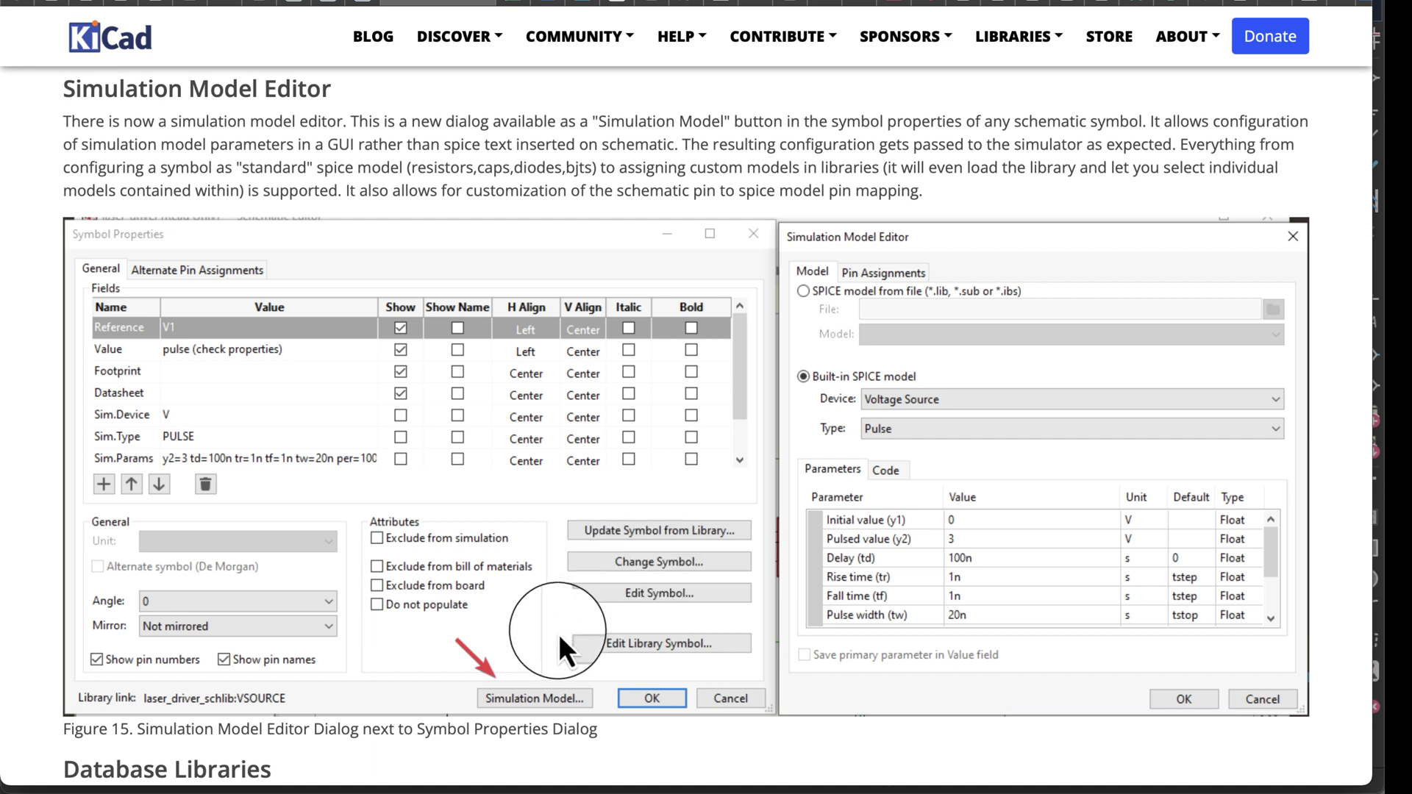
Scroll past Database Libraries and Figure 17's schematic hyperlinks to the PDF Improvements sections
scroll(558, 634, "down", 2)
scroll(558, 633, "up", 2)
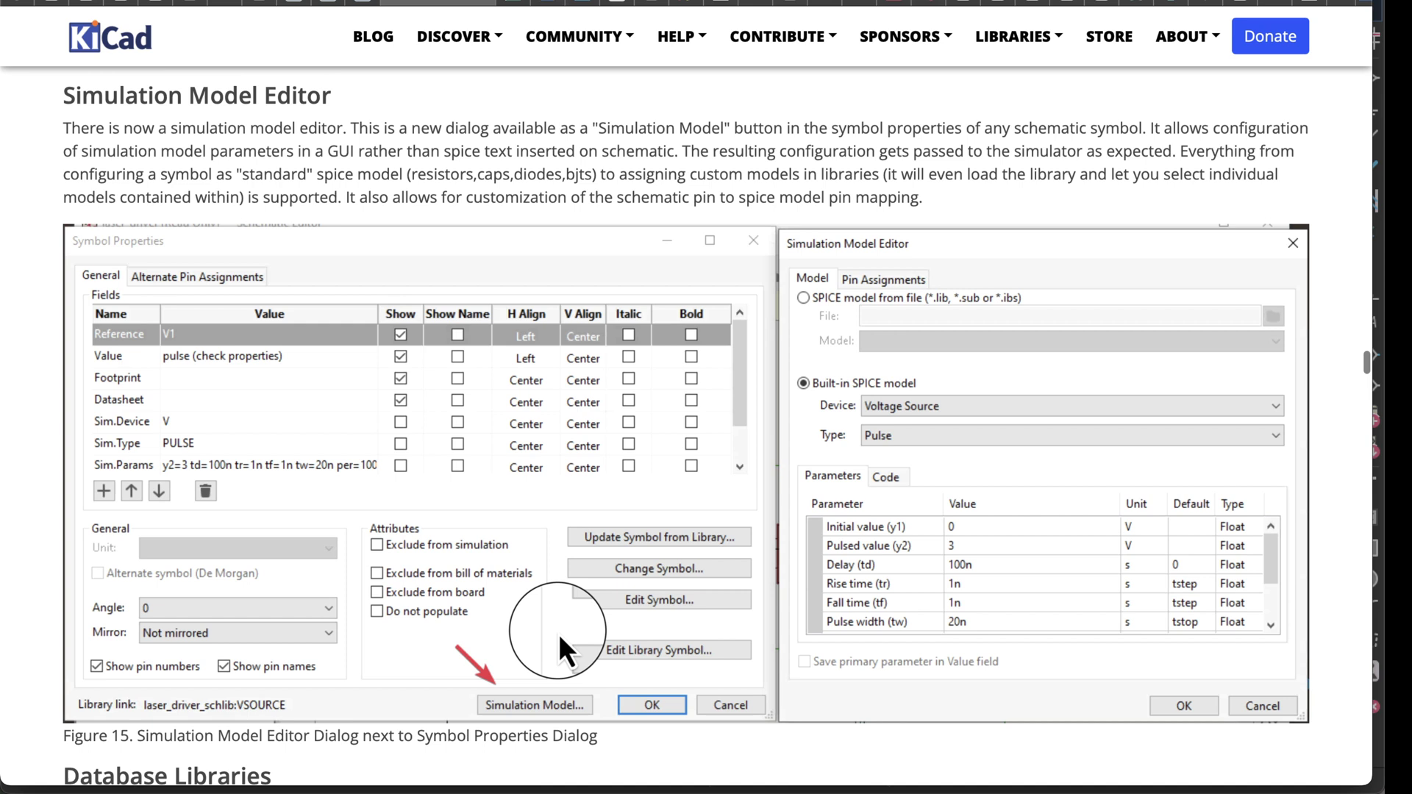
scroll(559, 634, "down", 7)
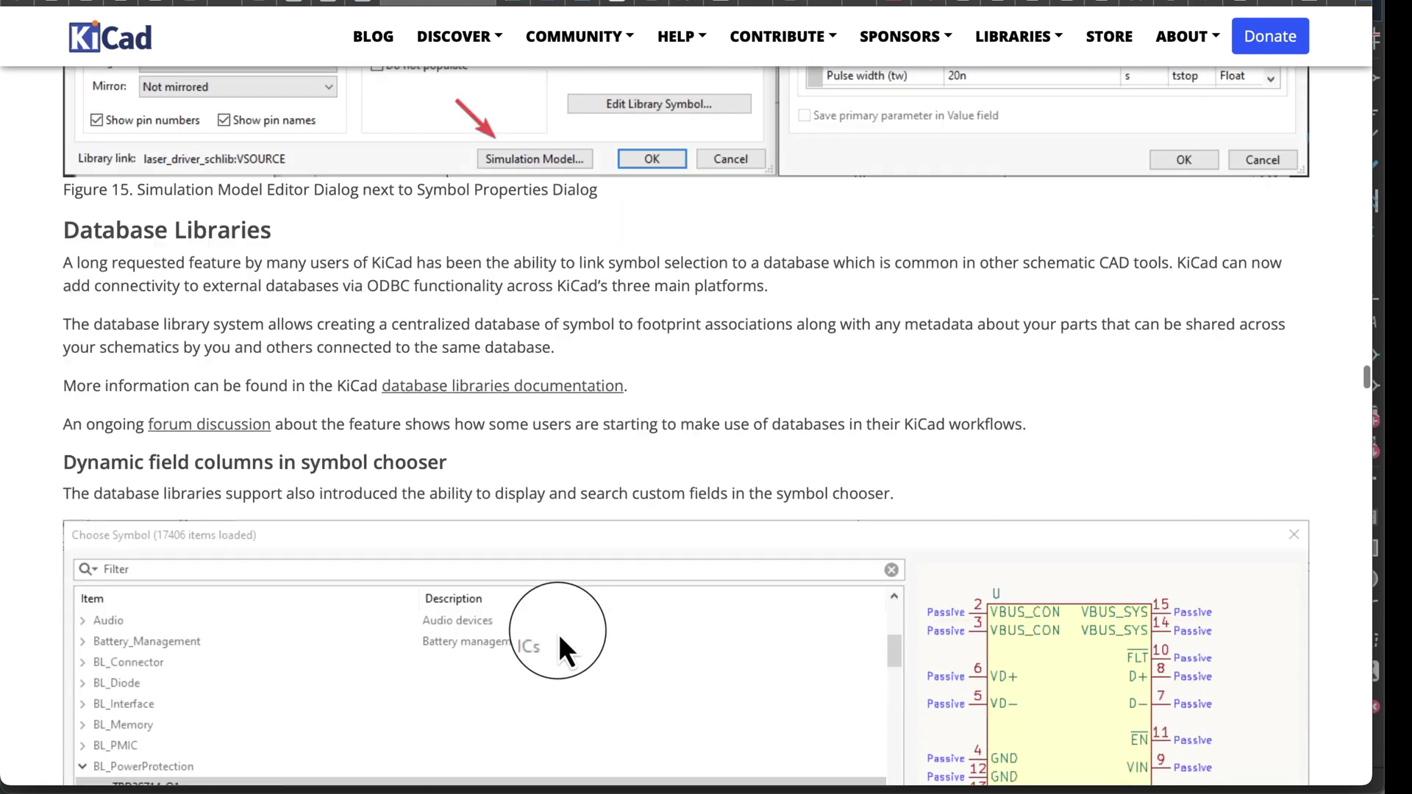
scroll(558, 633, "down", 2)
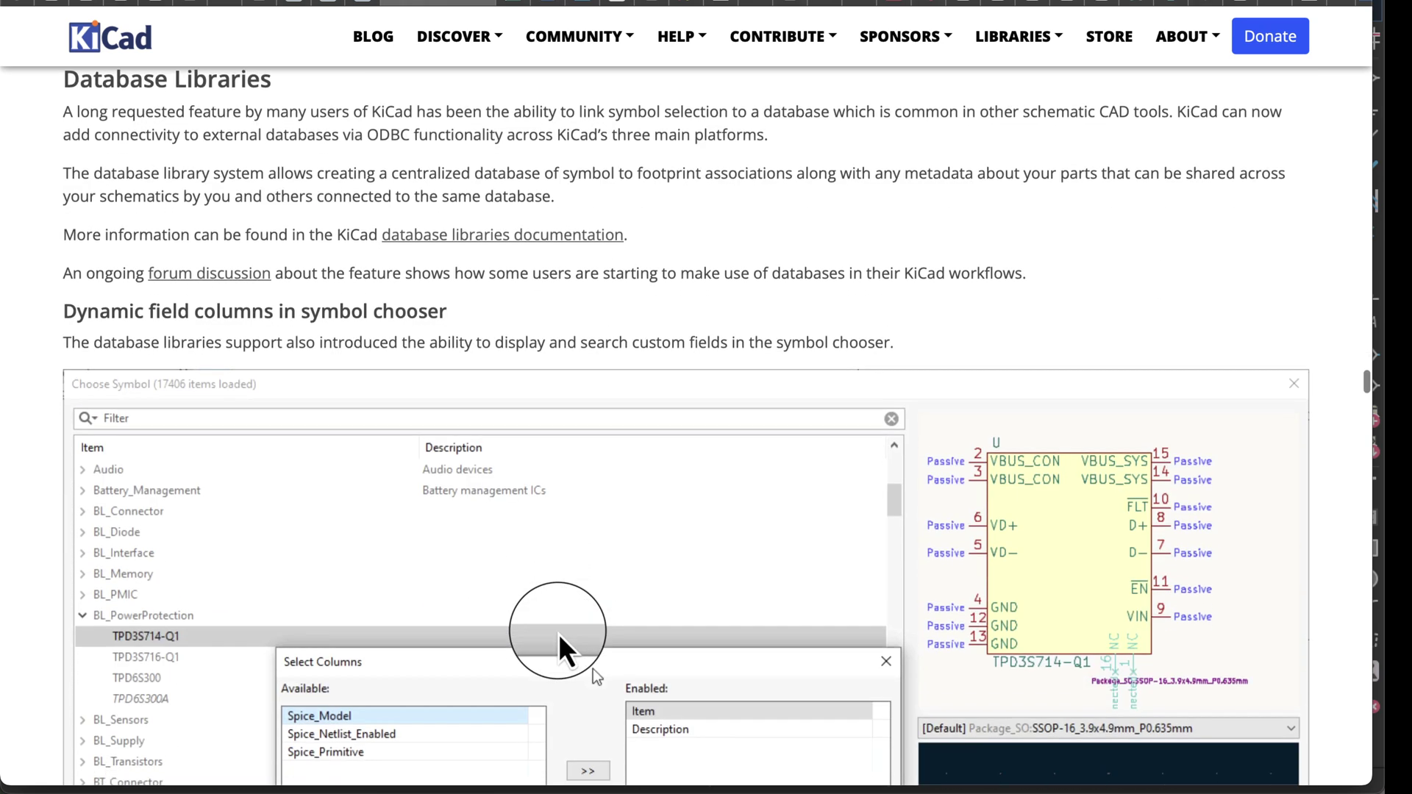
scroll(560, 637, "down", 3)
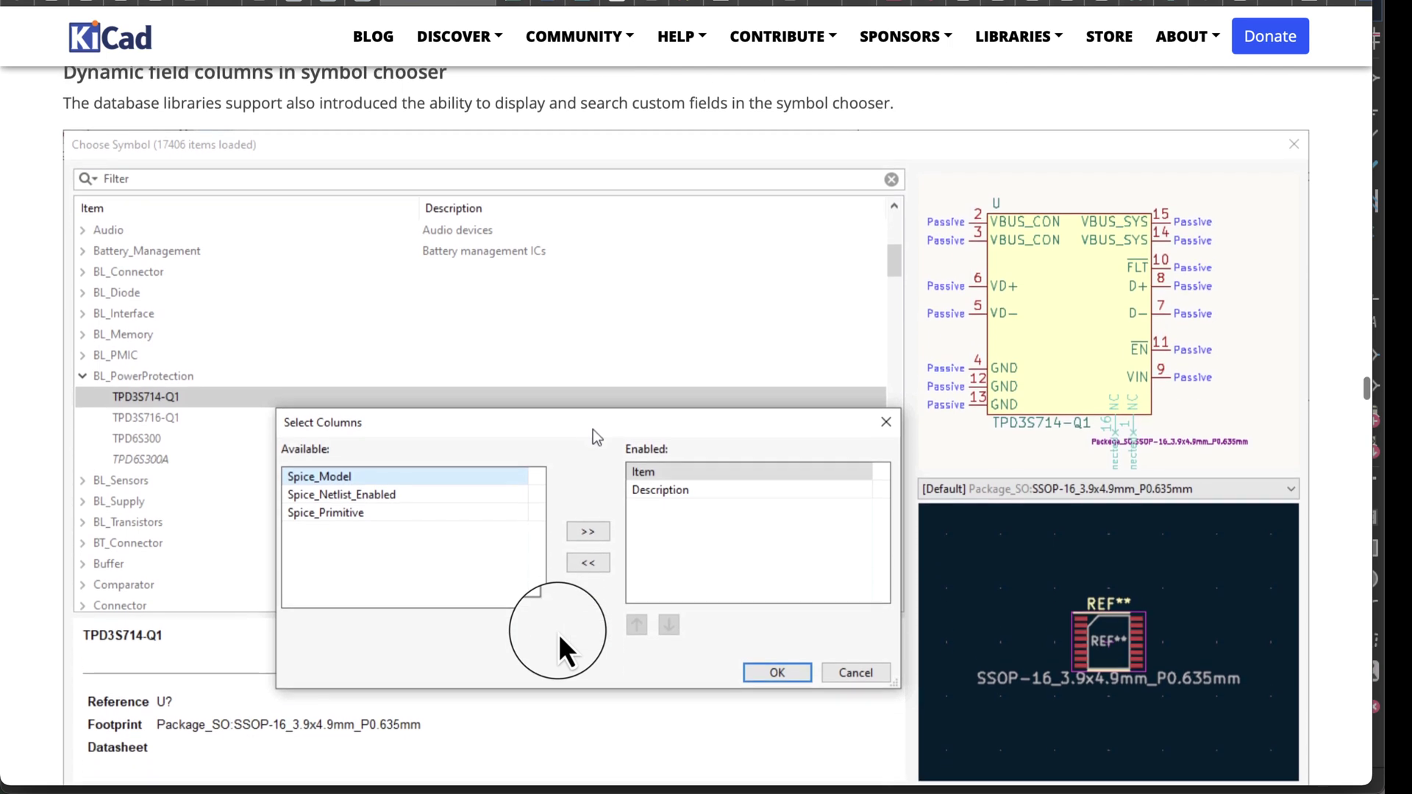
scroll(559, 633, "down", 1)
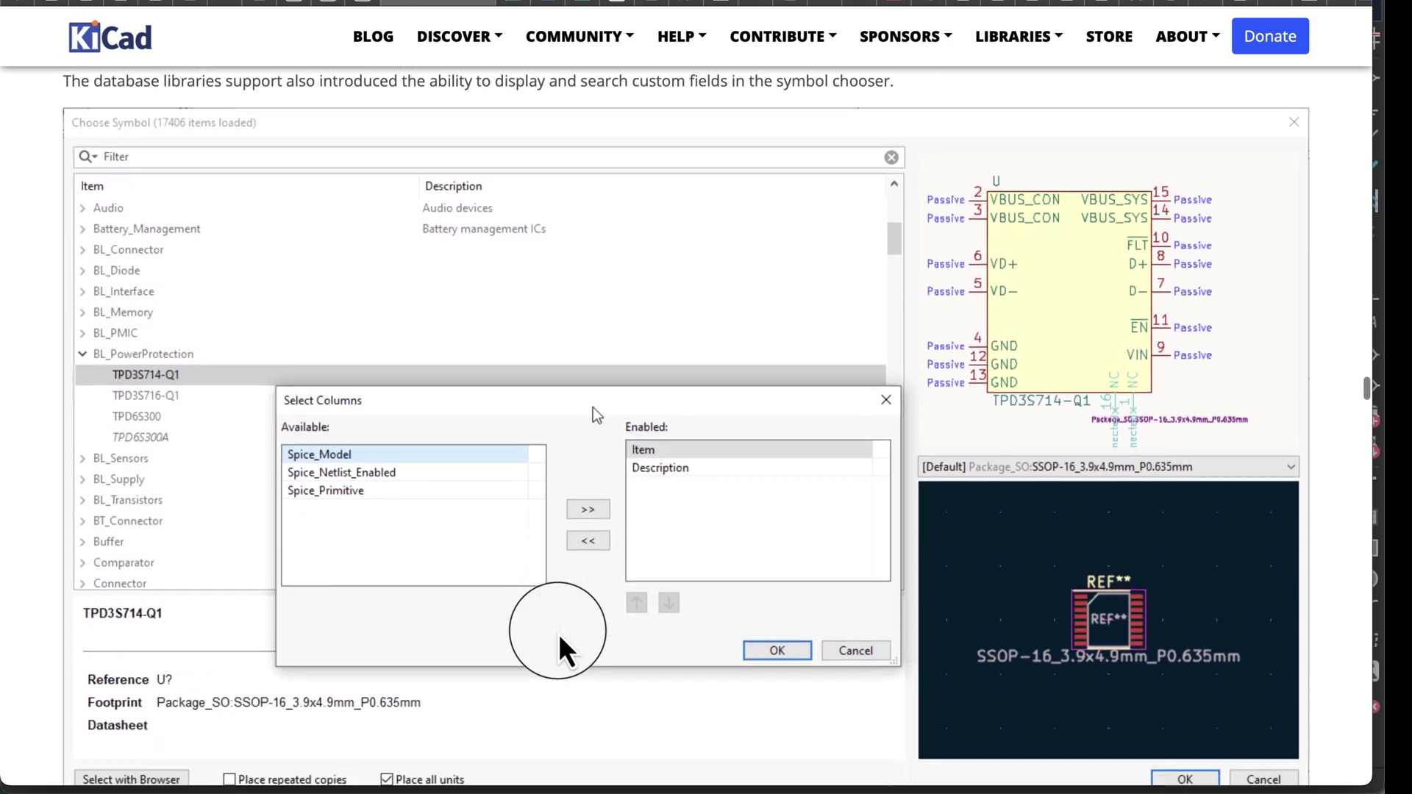
scroll(558, 634, "down", 2)
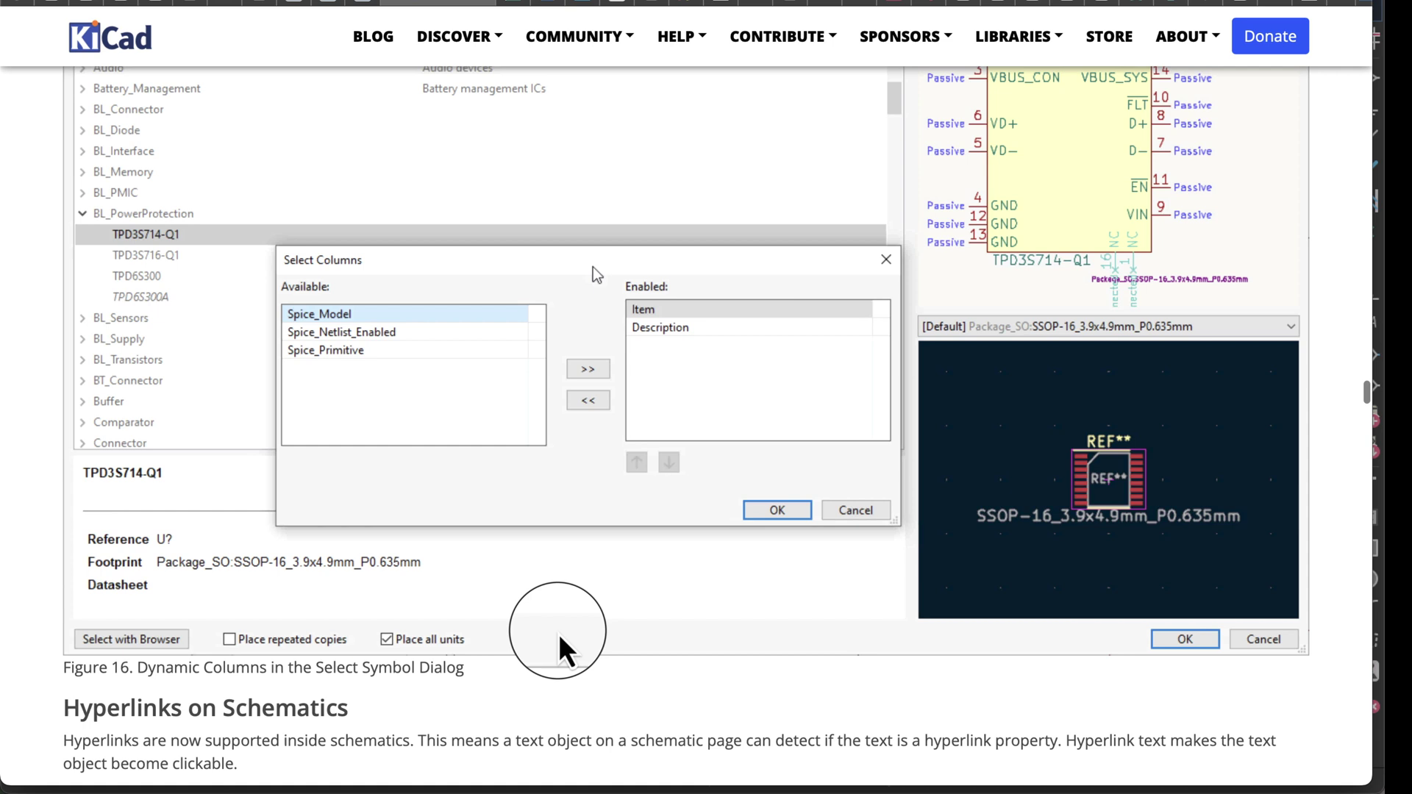
scroll(559, 651, "down", 1)
scroll(559, 639, "up", 1)
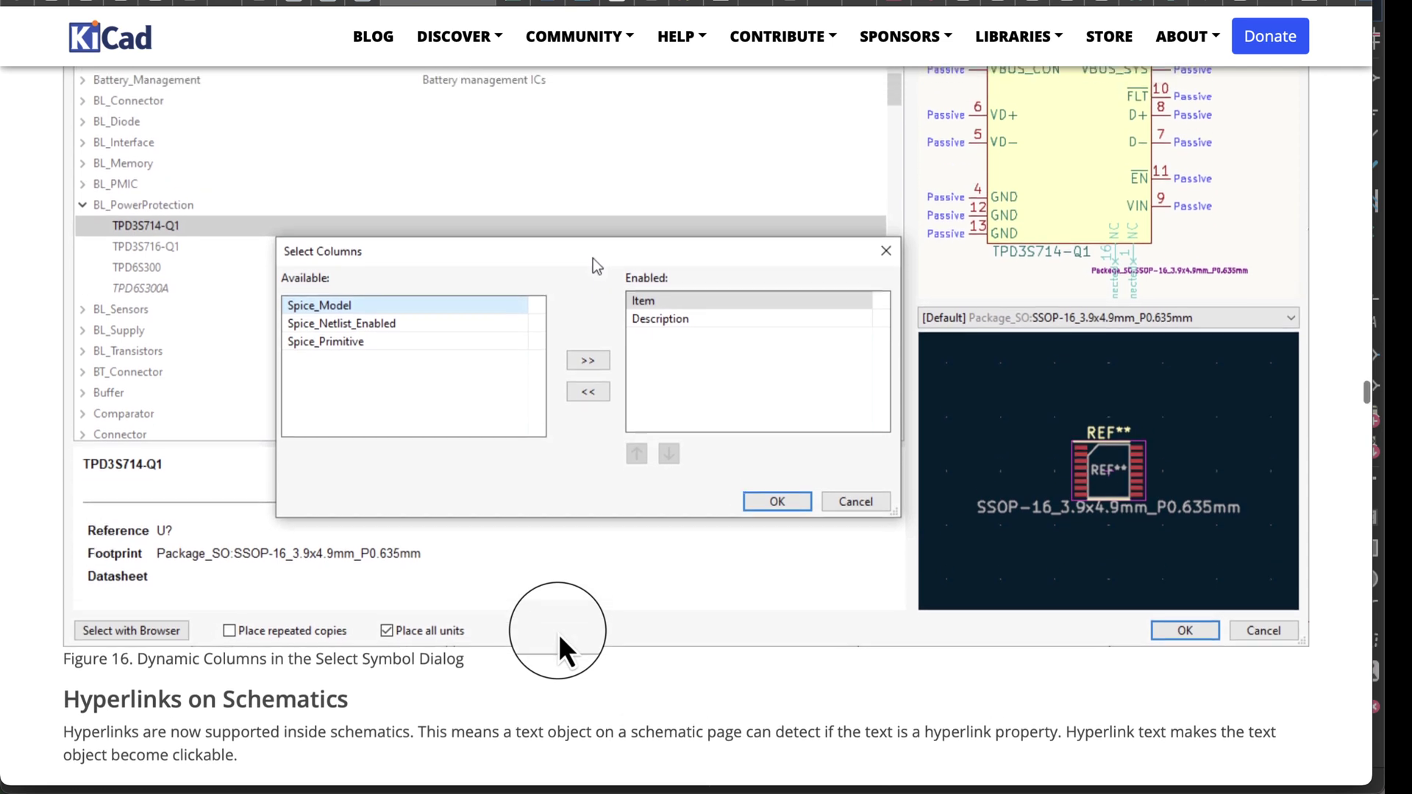
scroll(560, 639, "down", 3)
scroll(558, 633, "down", 5)
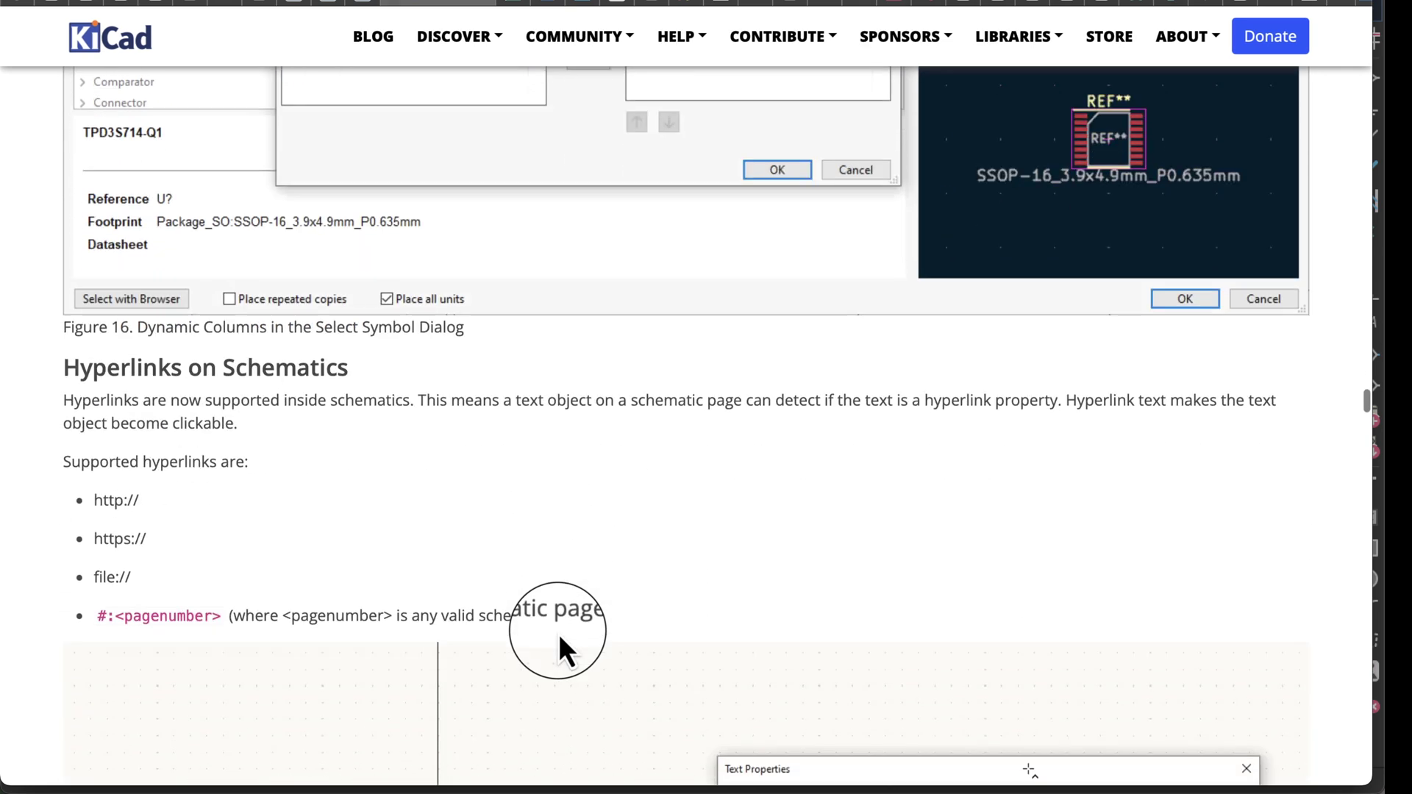
scroll(560, 640, "down", 3)
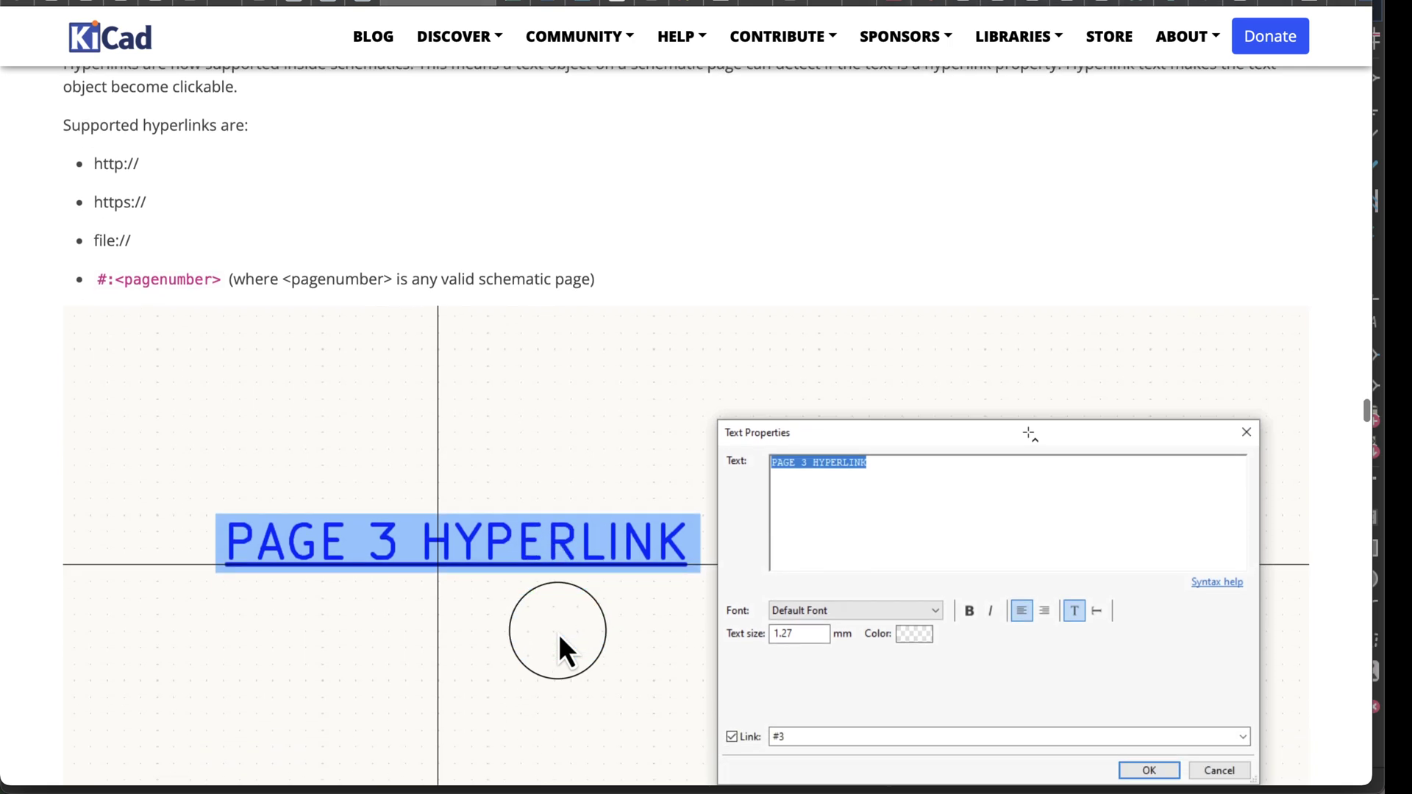
scroll(558, 633, "down", 1)
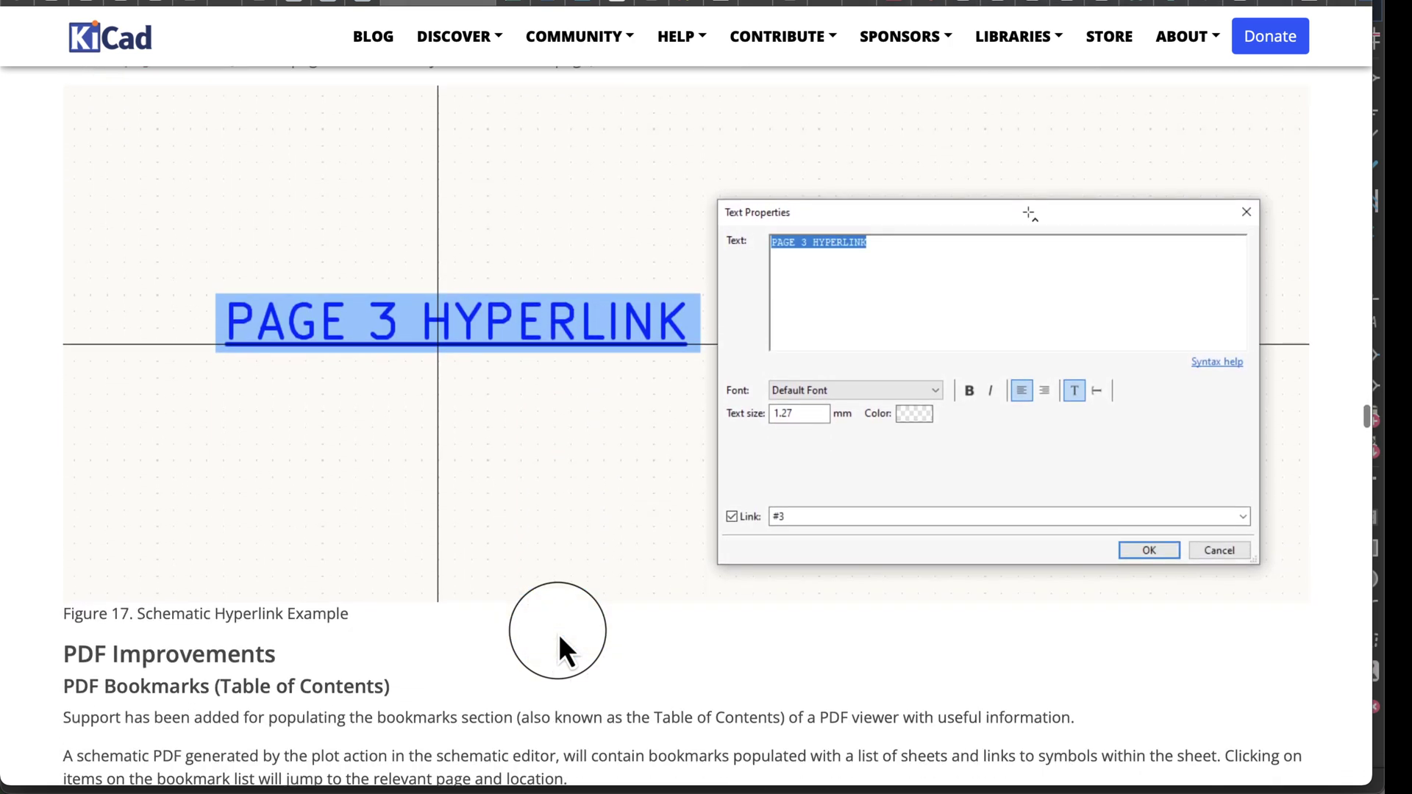
scroll(559, 633, "down", 2)
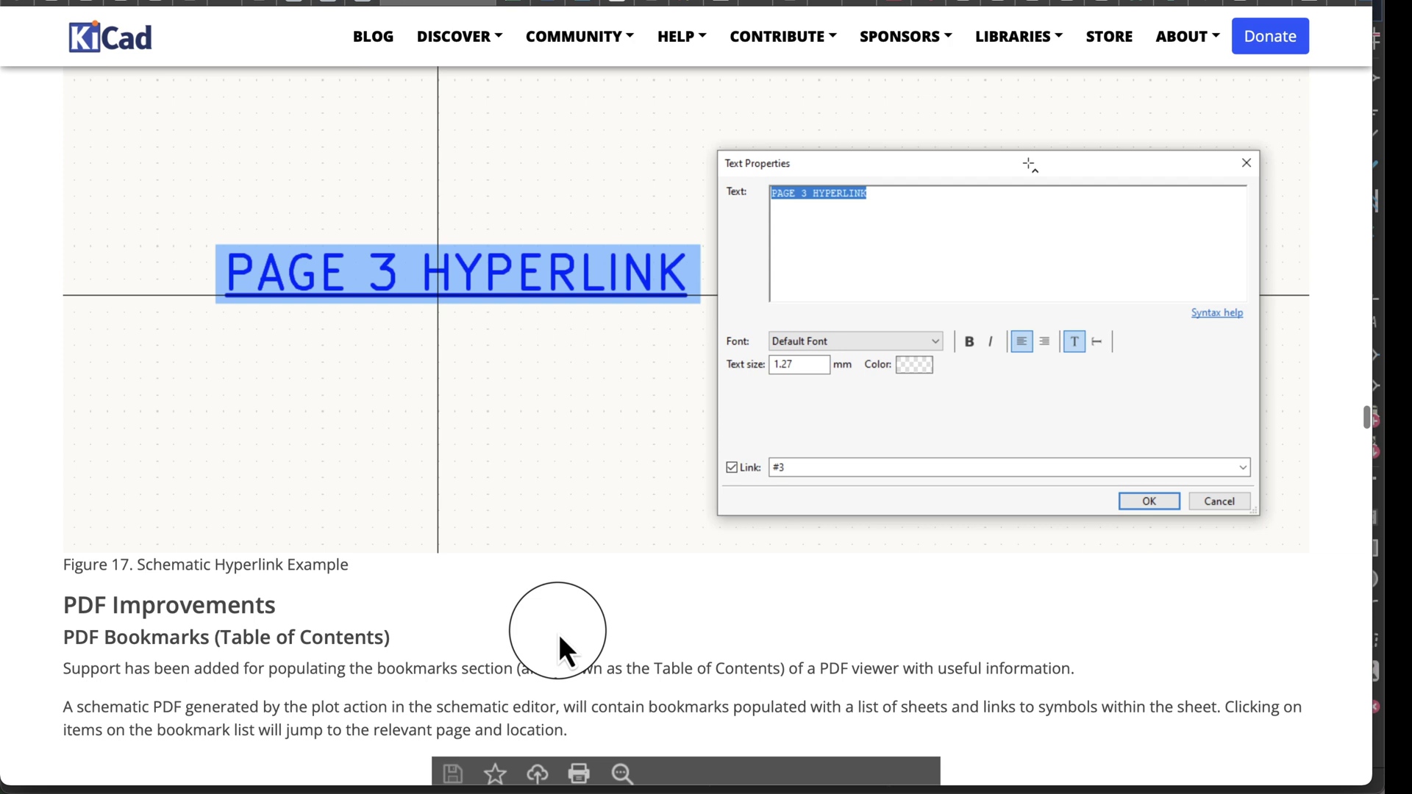
scroll(559, 633, "down", 2)
scroll(559, 634, "up", 5)
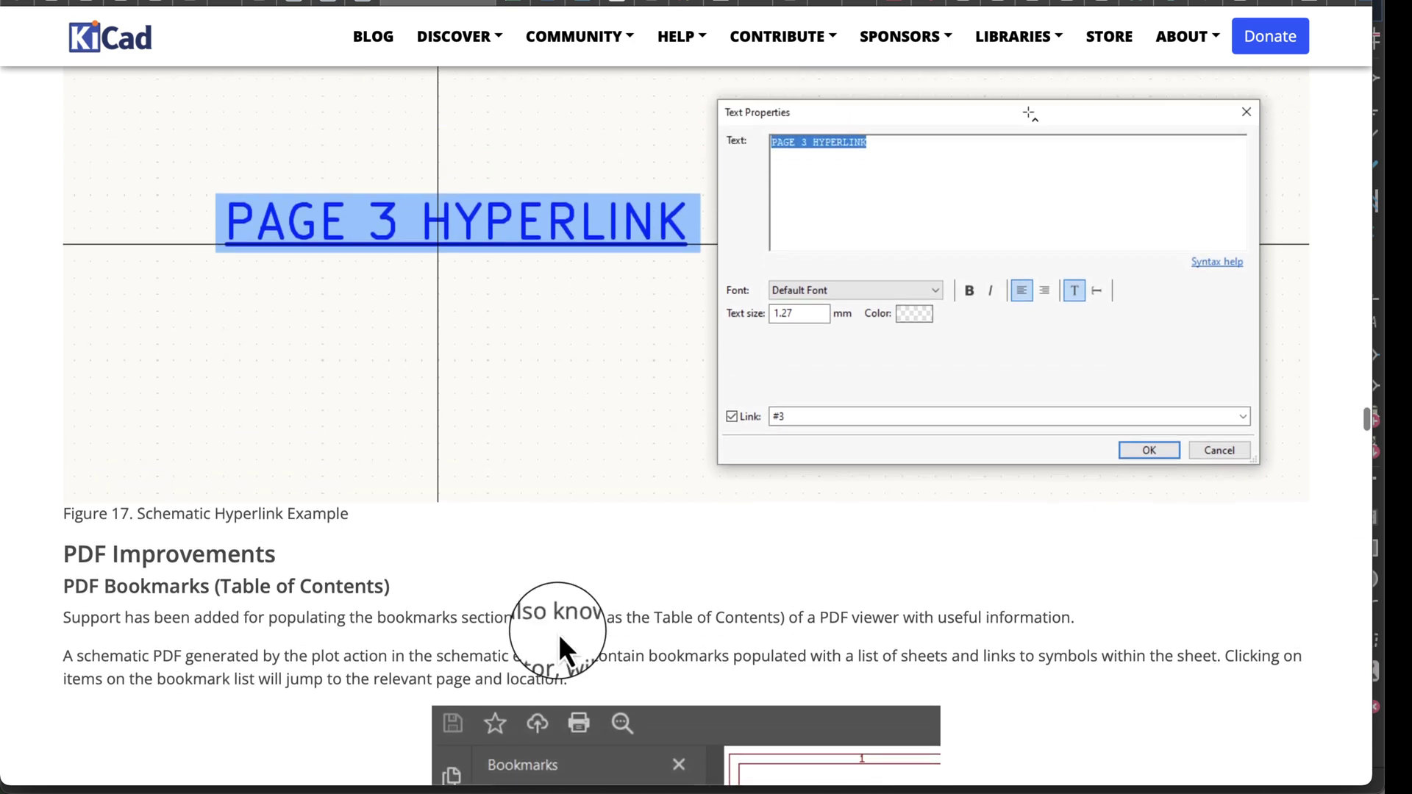
scroll(560, 637, "up", 1)
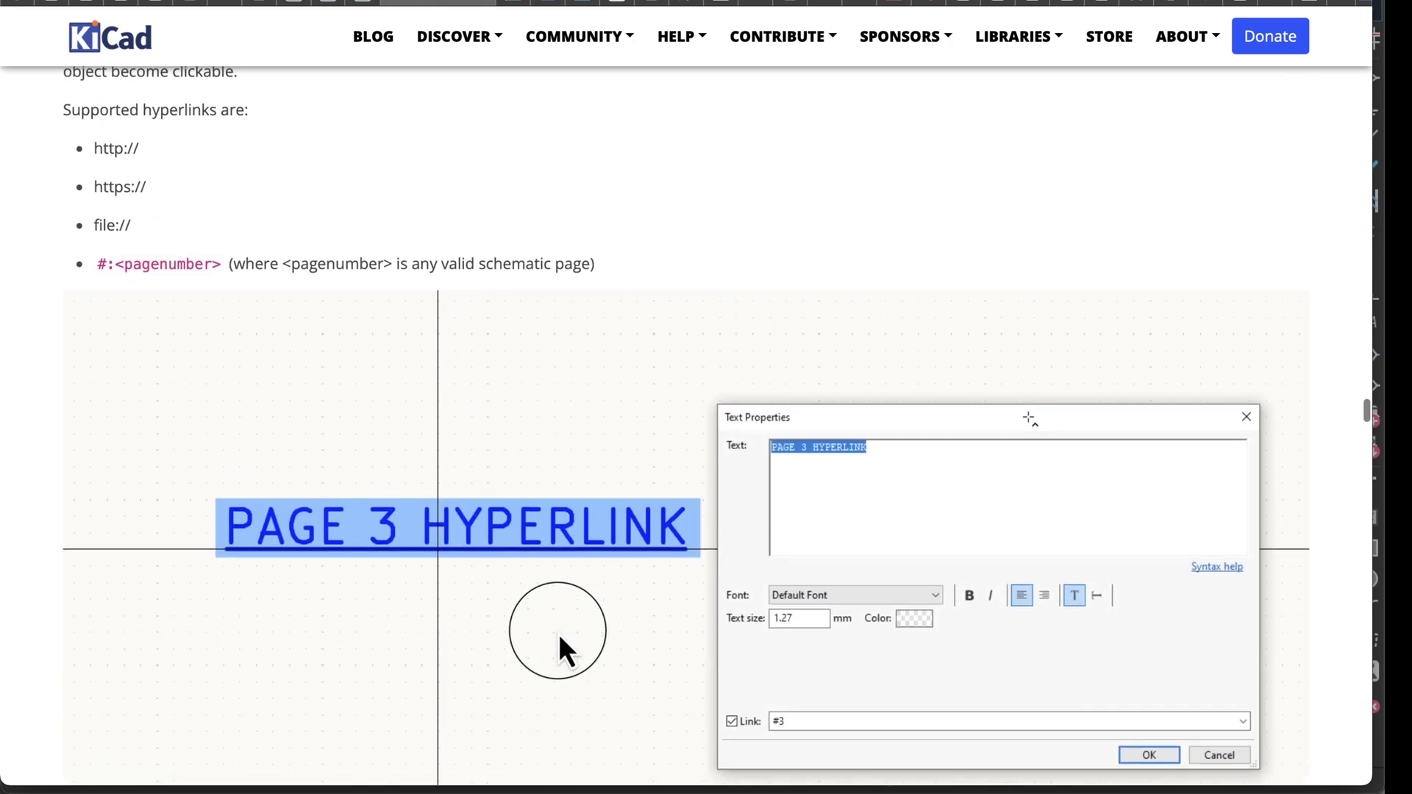
scroll(559, 637, "down", 4)
scroll(559, 633, "down", 6)
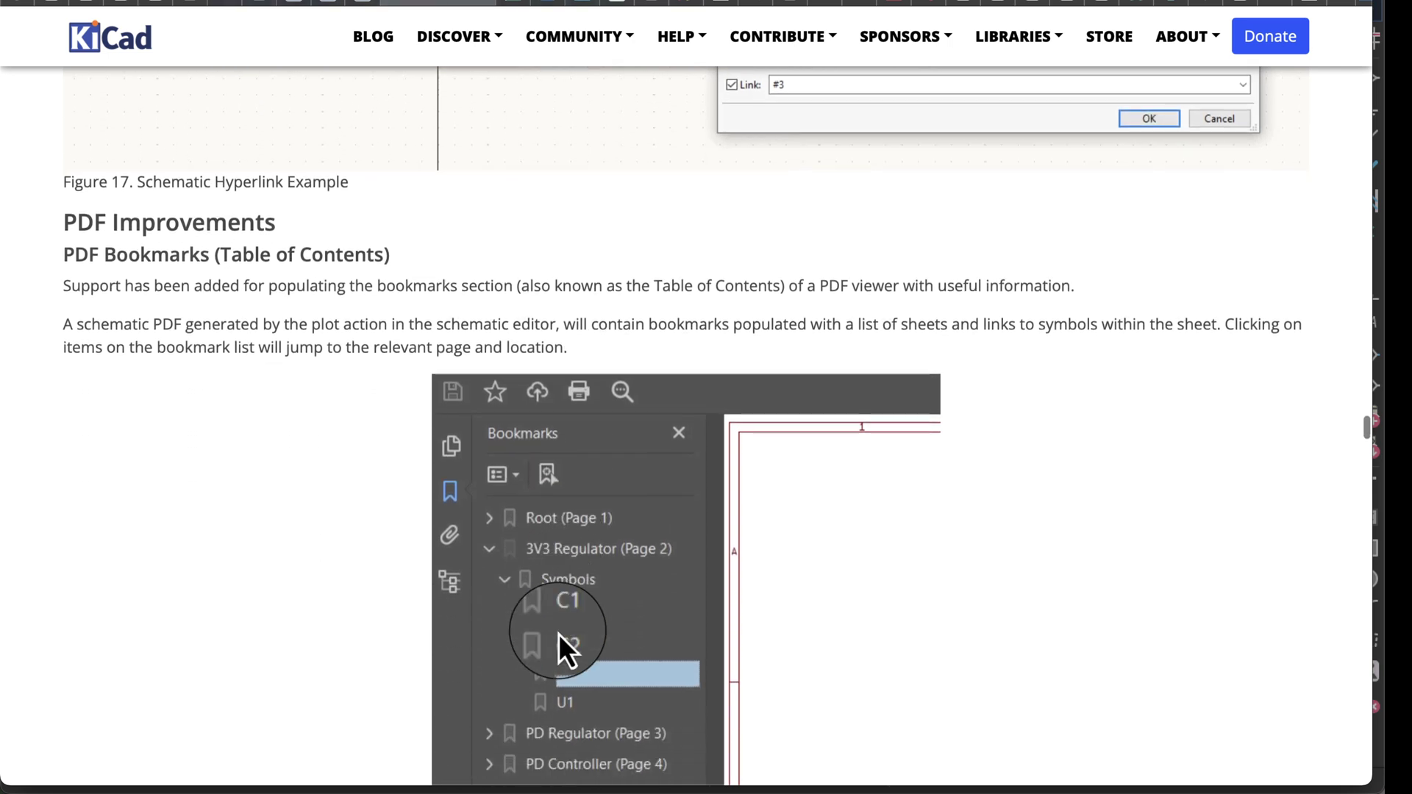
scroll(558, 633, "down", 1)
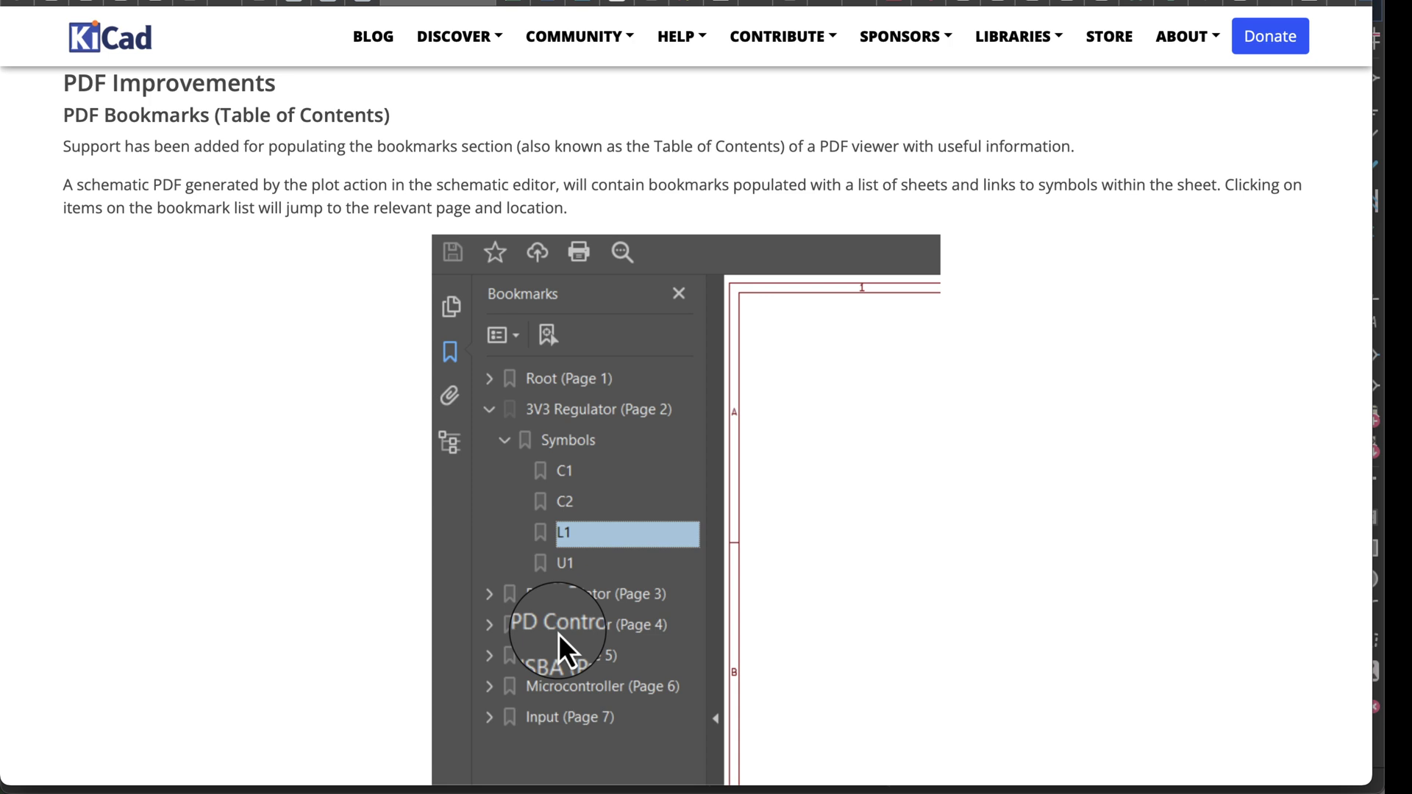
scroll(558, 633, "down", 5)
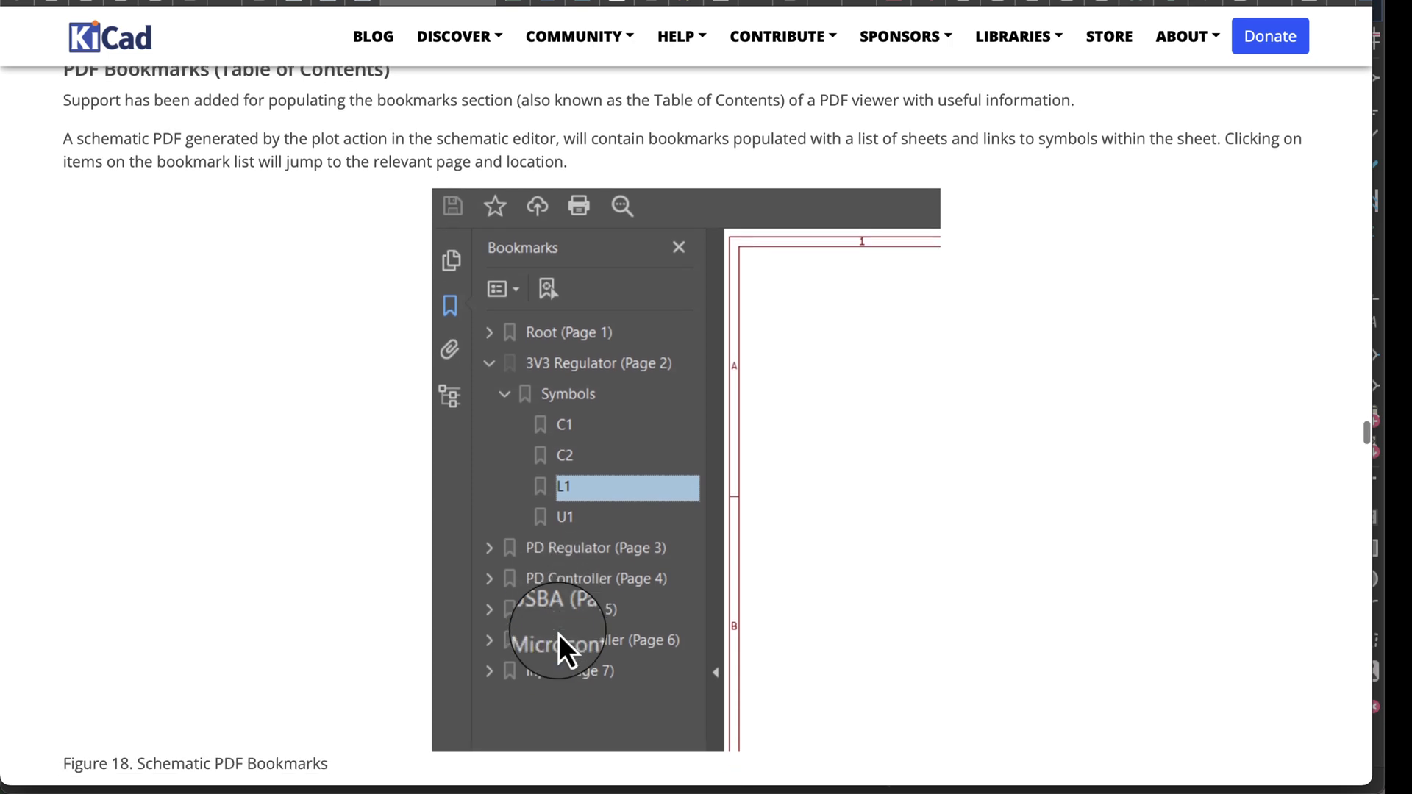
scroll(559, 633, "down", 9)
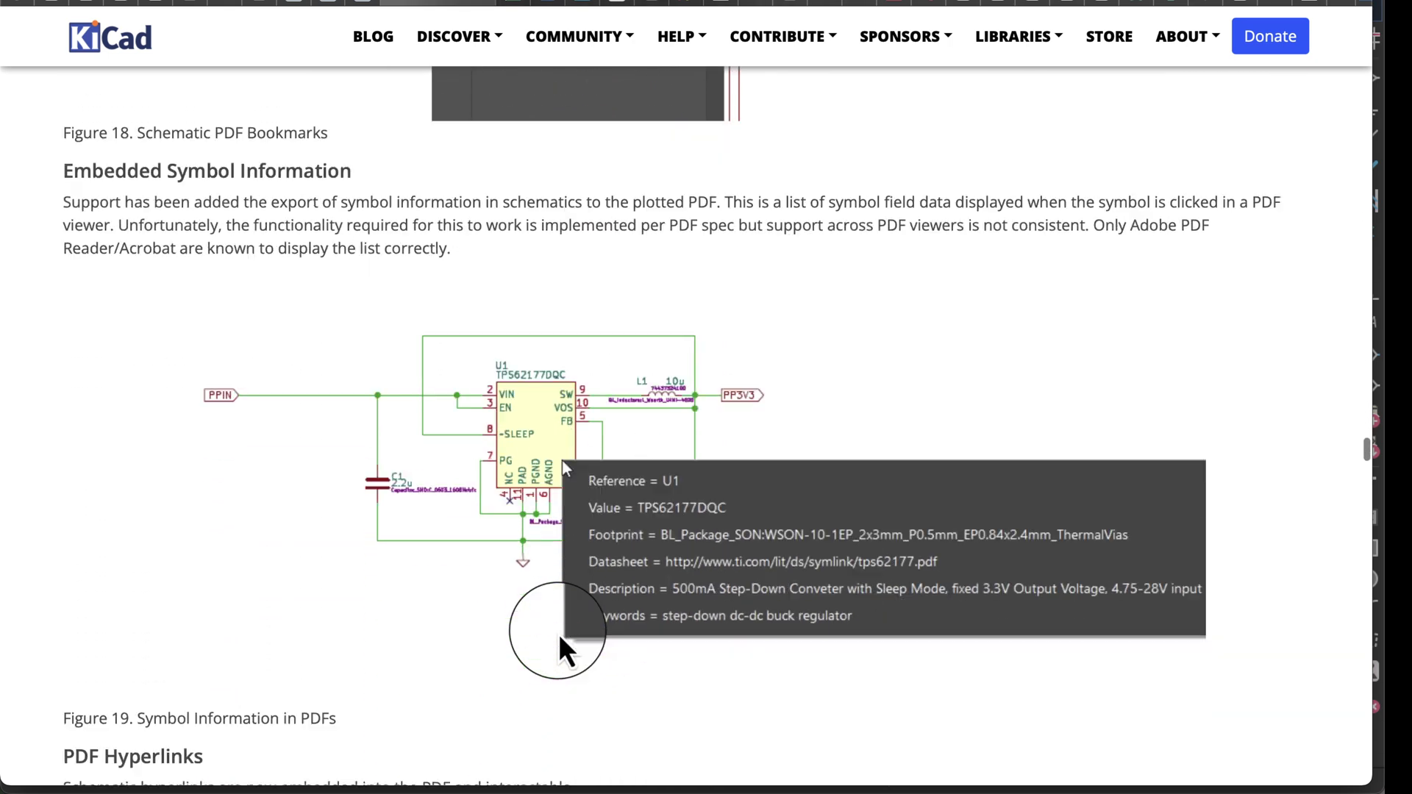
scroll(558, 634, "up", 2)
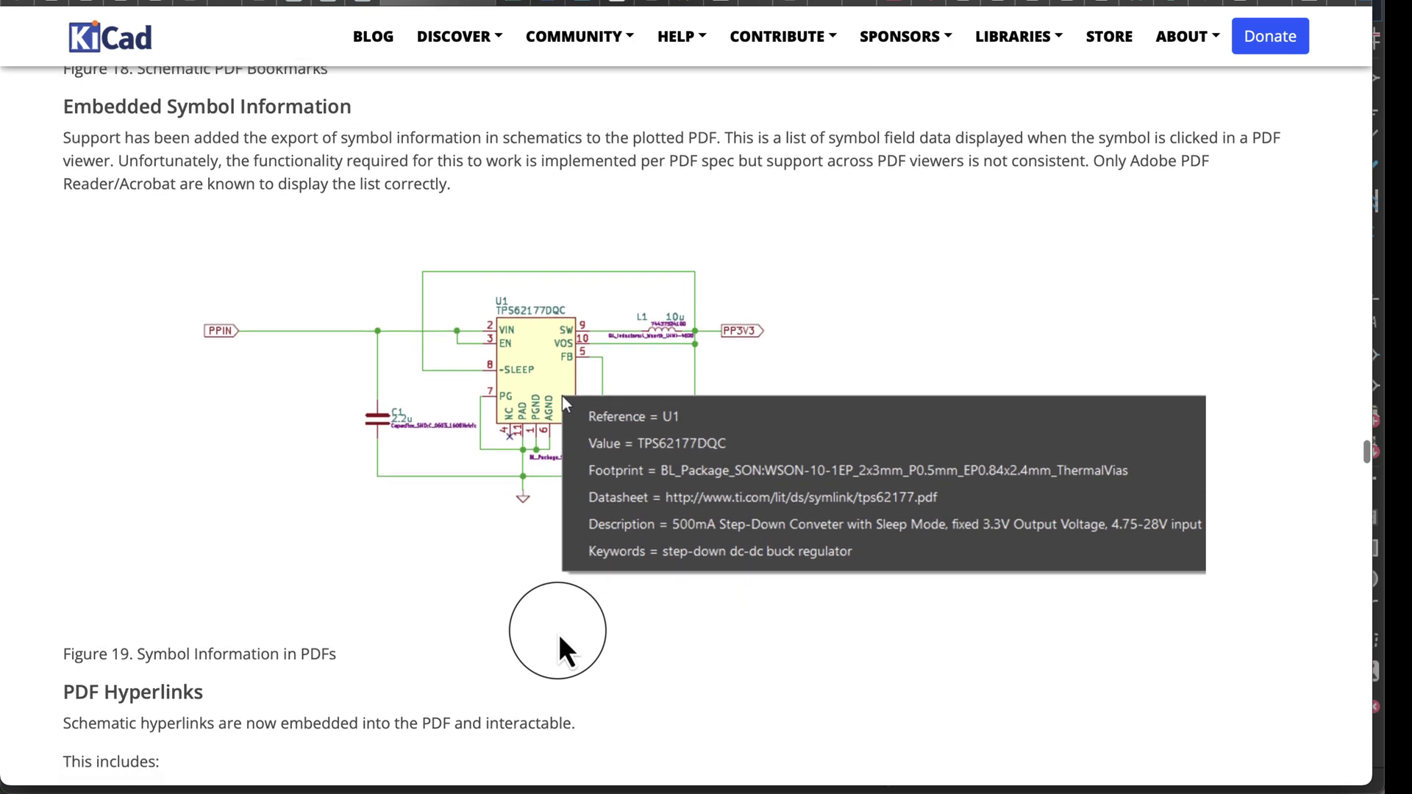
scroll(558, 634, "down", 5)
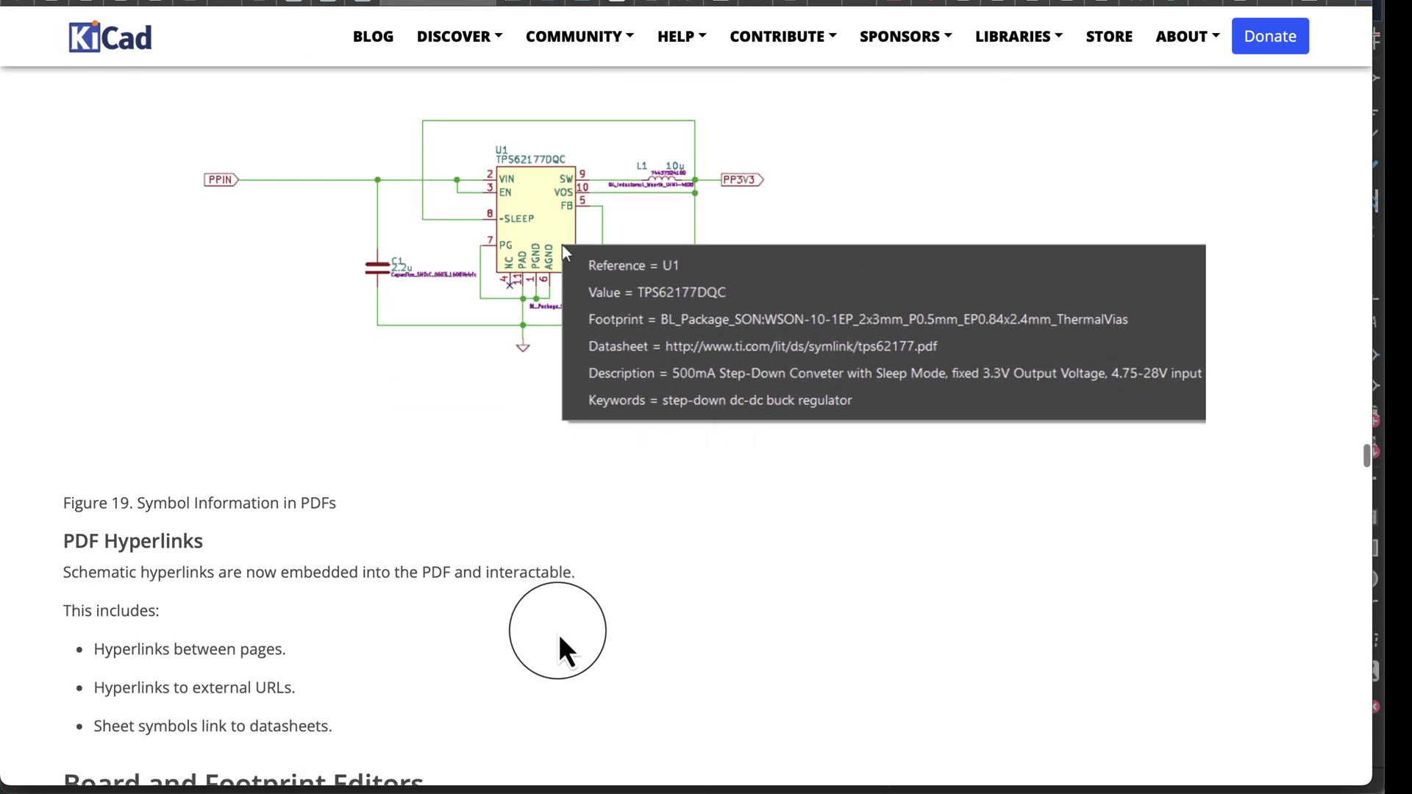
Scroll the release notes past Ignored DRC Tests to the Custom Rule Severities and Pad to Zone Rules examples
scroll(558, 633, "down", 5)
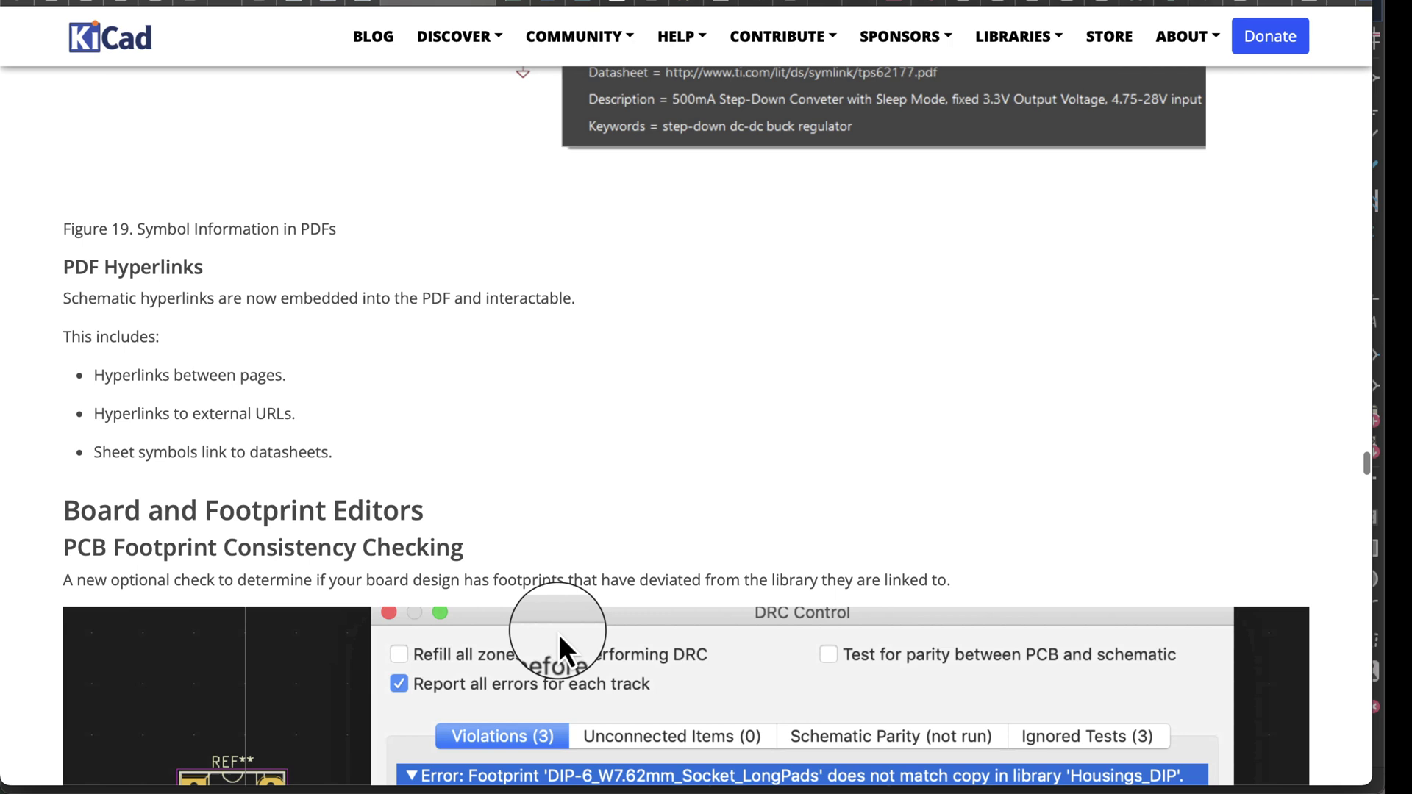
scroll(558, 633, "down", 4)
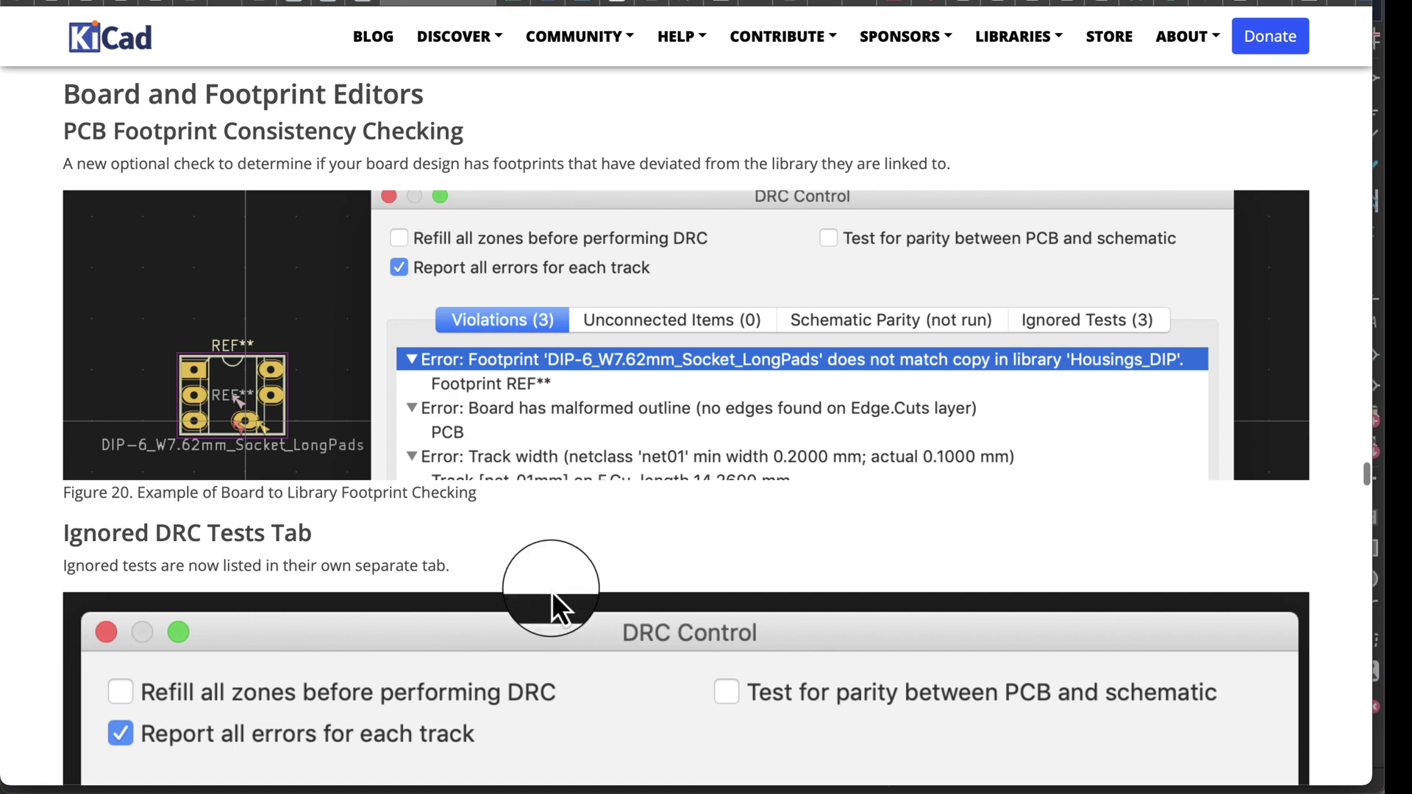
scroll(542, 670, "down", 4)
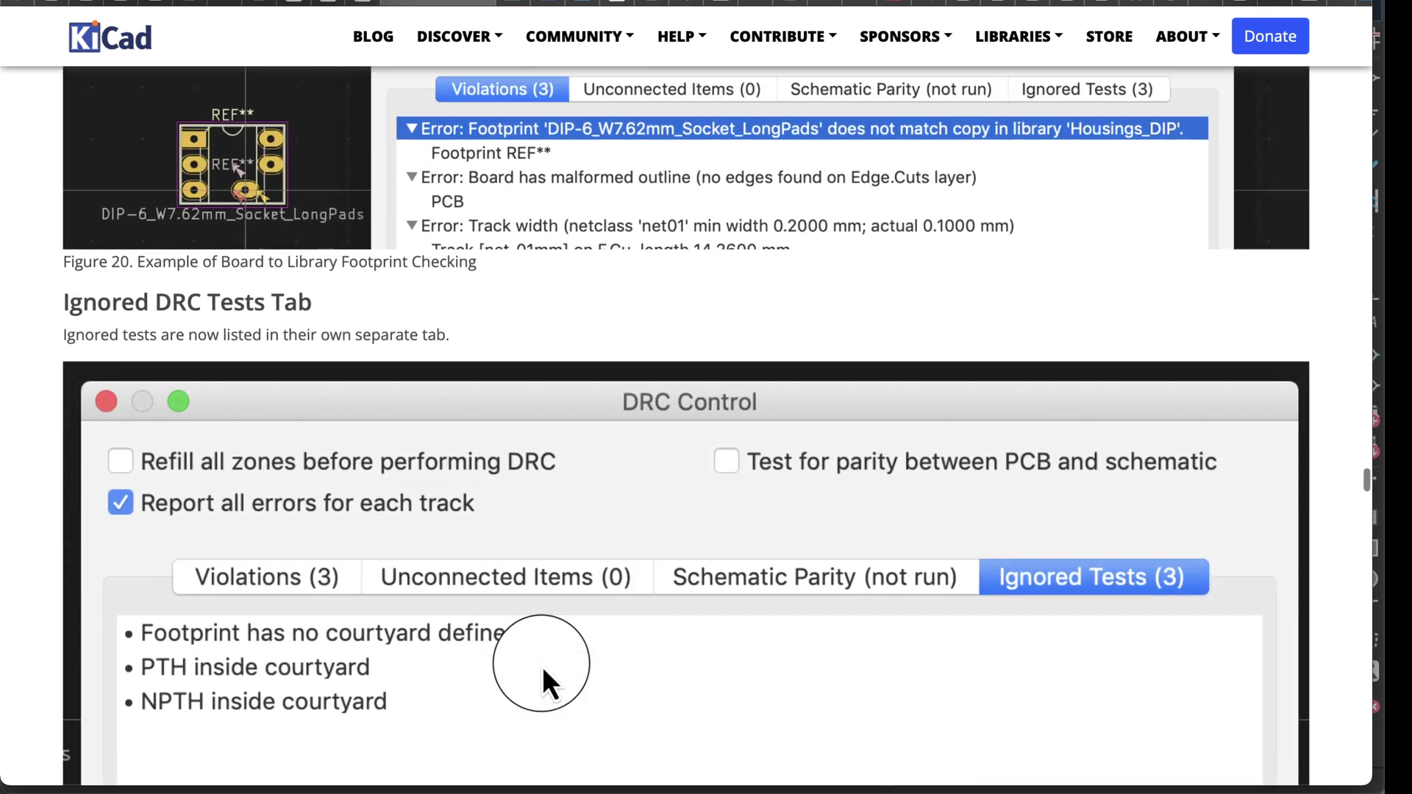
scroll(542, 666, "down", 4)
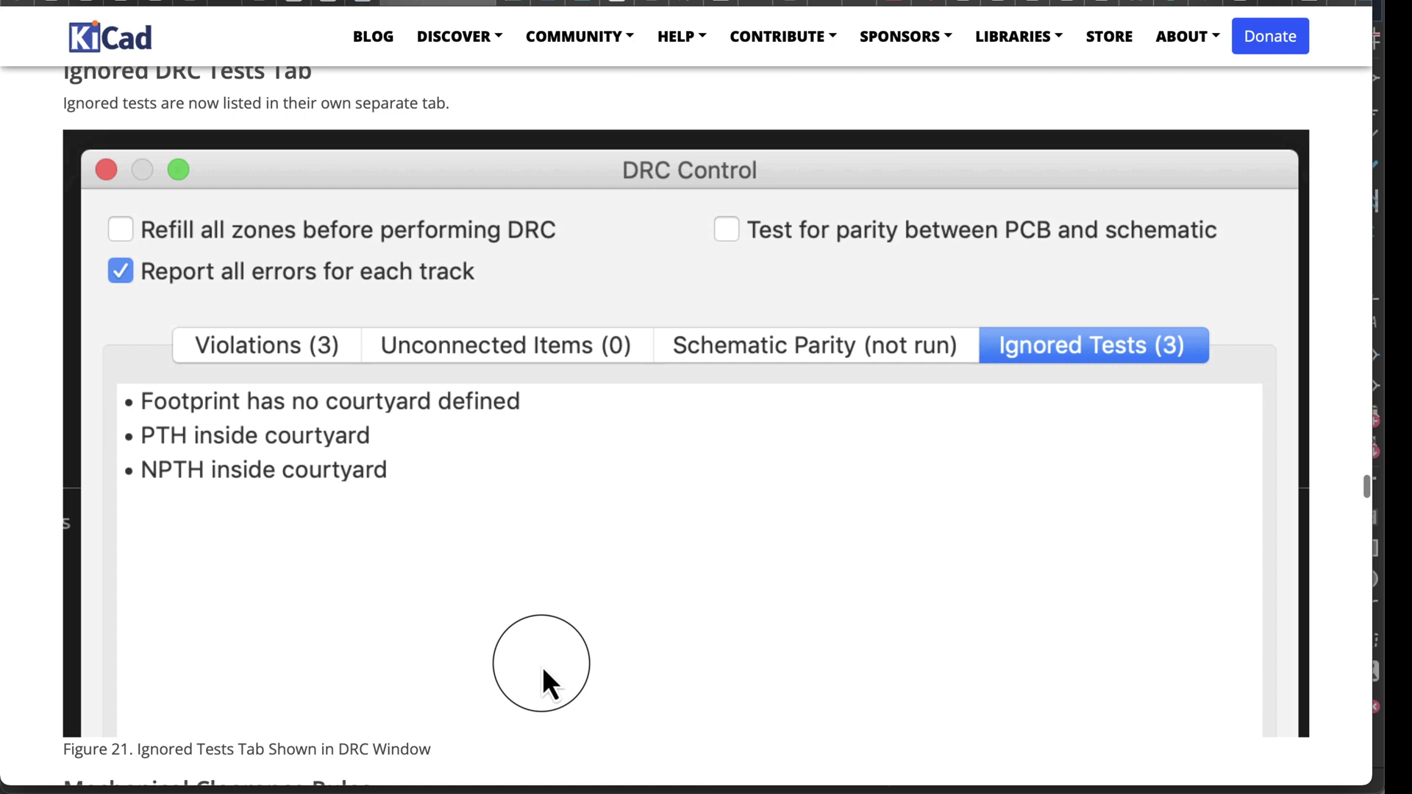
scroll(542, 667, "down", 13)
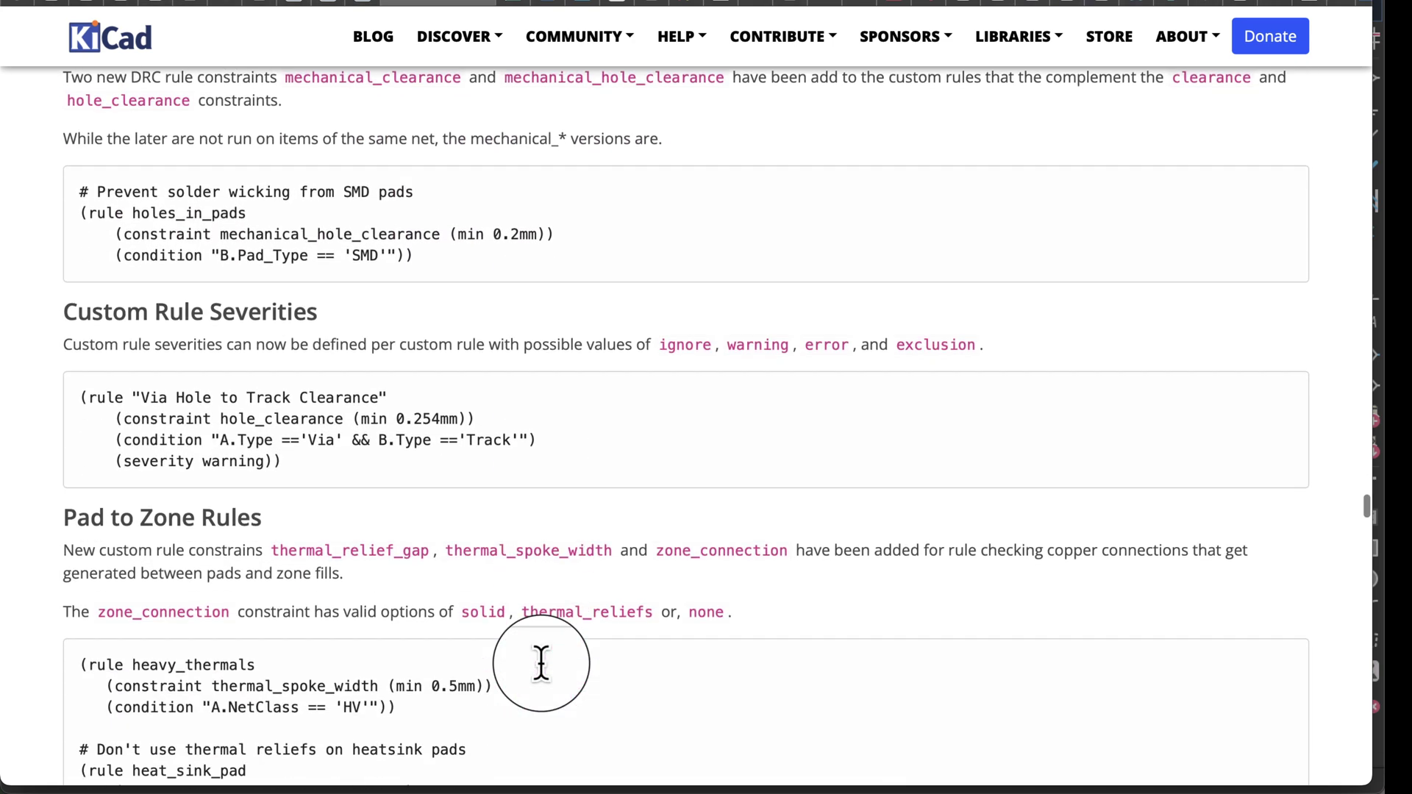
Scroll past Automatic Zone Filling and Figure 24 to the Background Bitmaps demo video
scroll(542, 667, "down", 12)
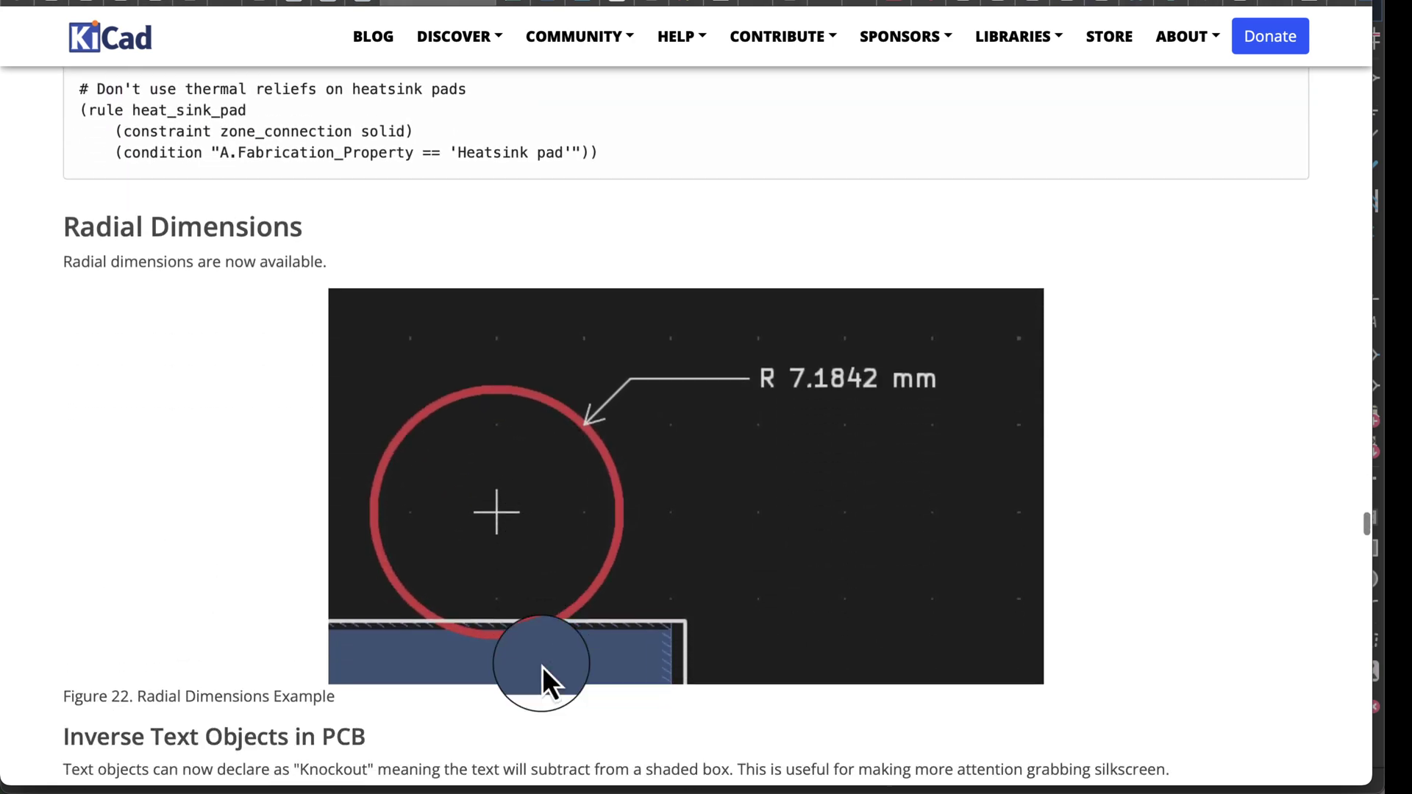
scroll(542, 666, "down", 8)
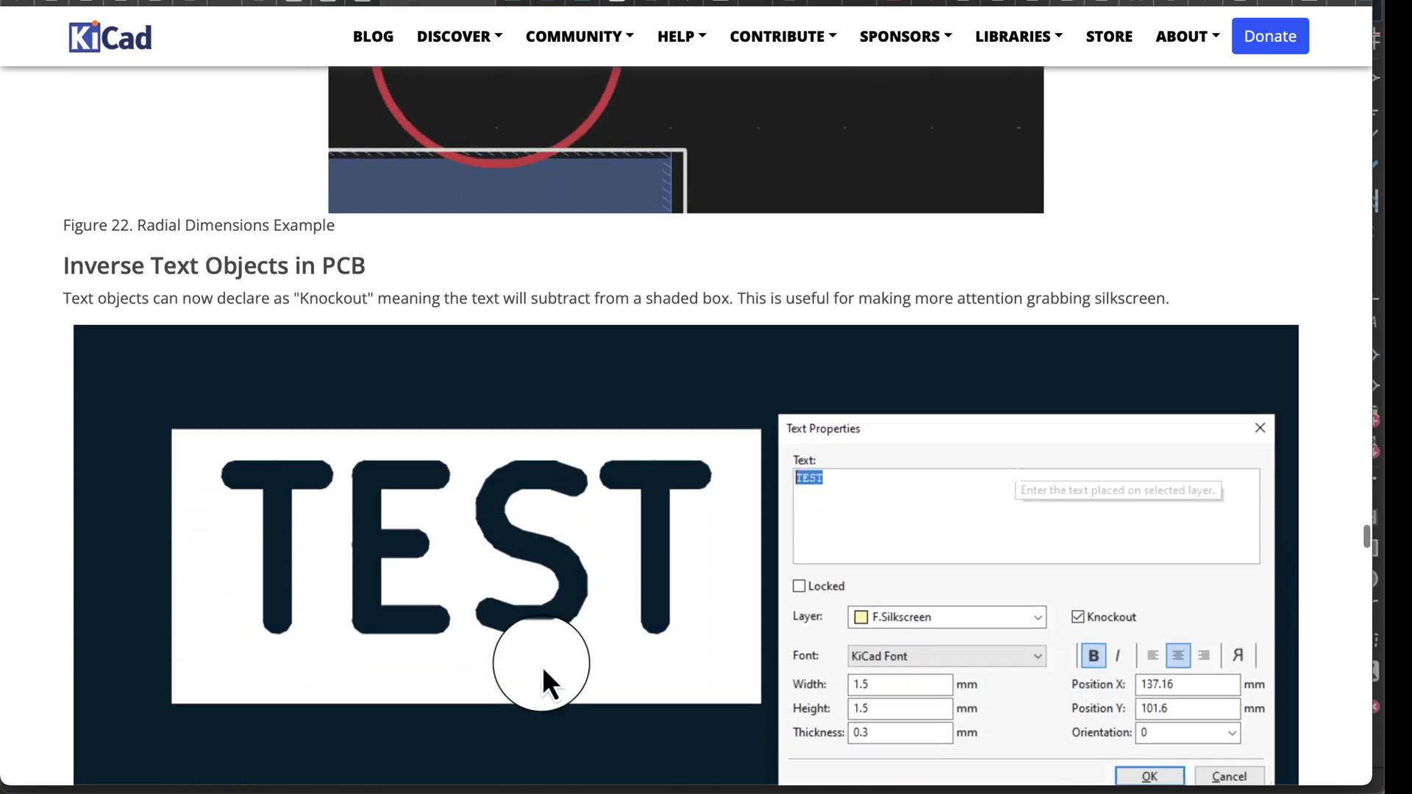
scroll(542, 666, "down", 10)
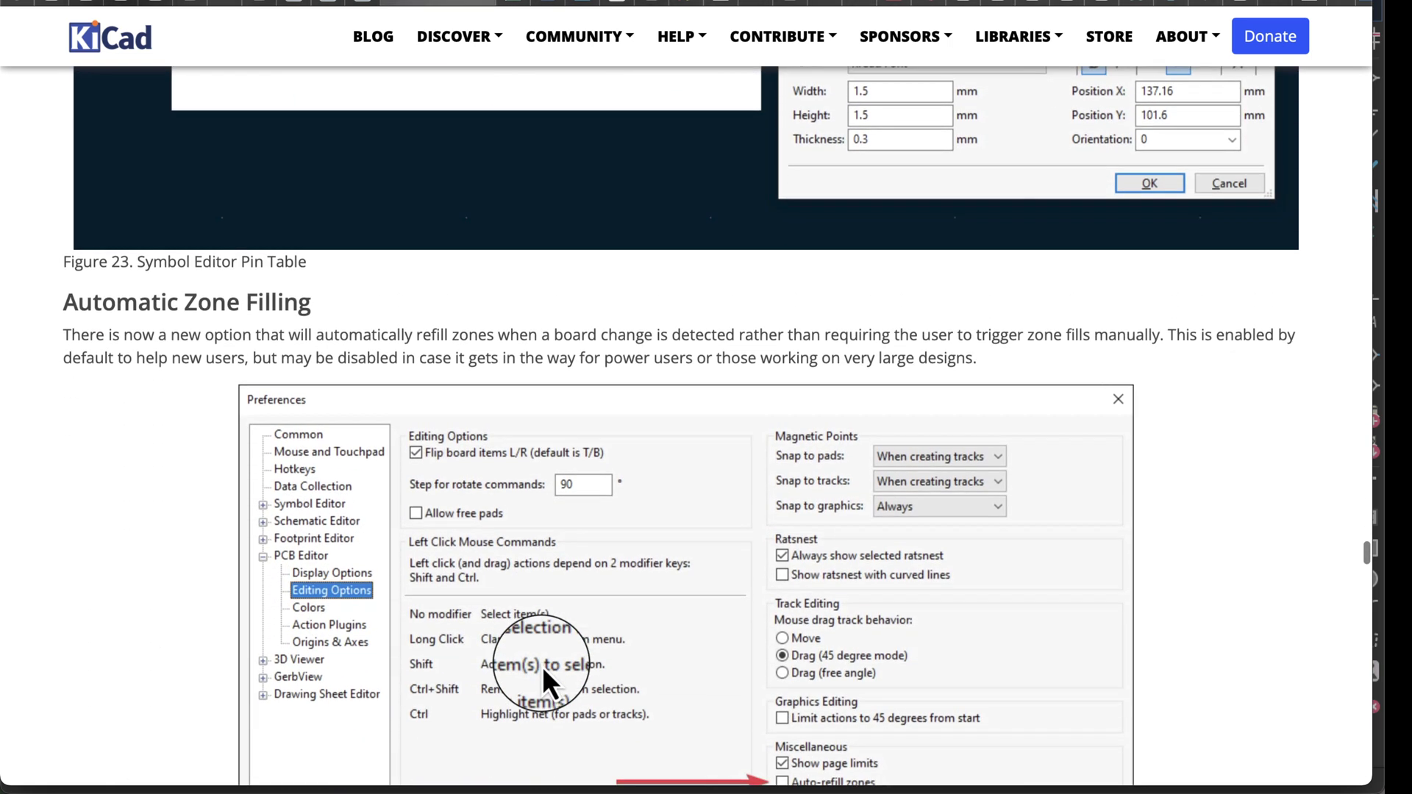
scroll(542, 667, "down", 4)
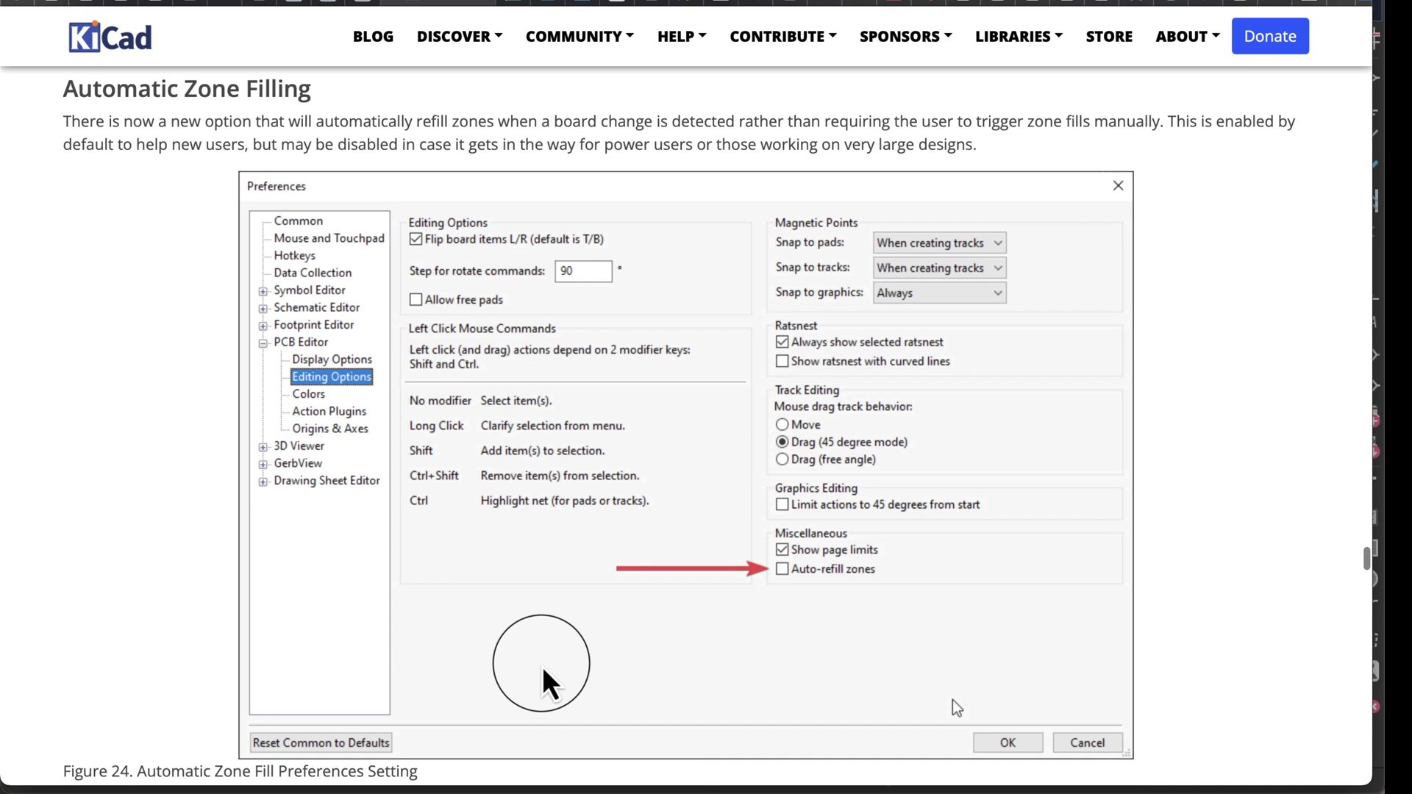
scroll(541, 666, "down", 7)
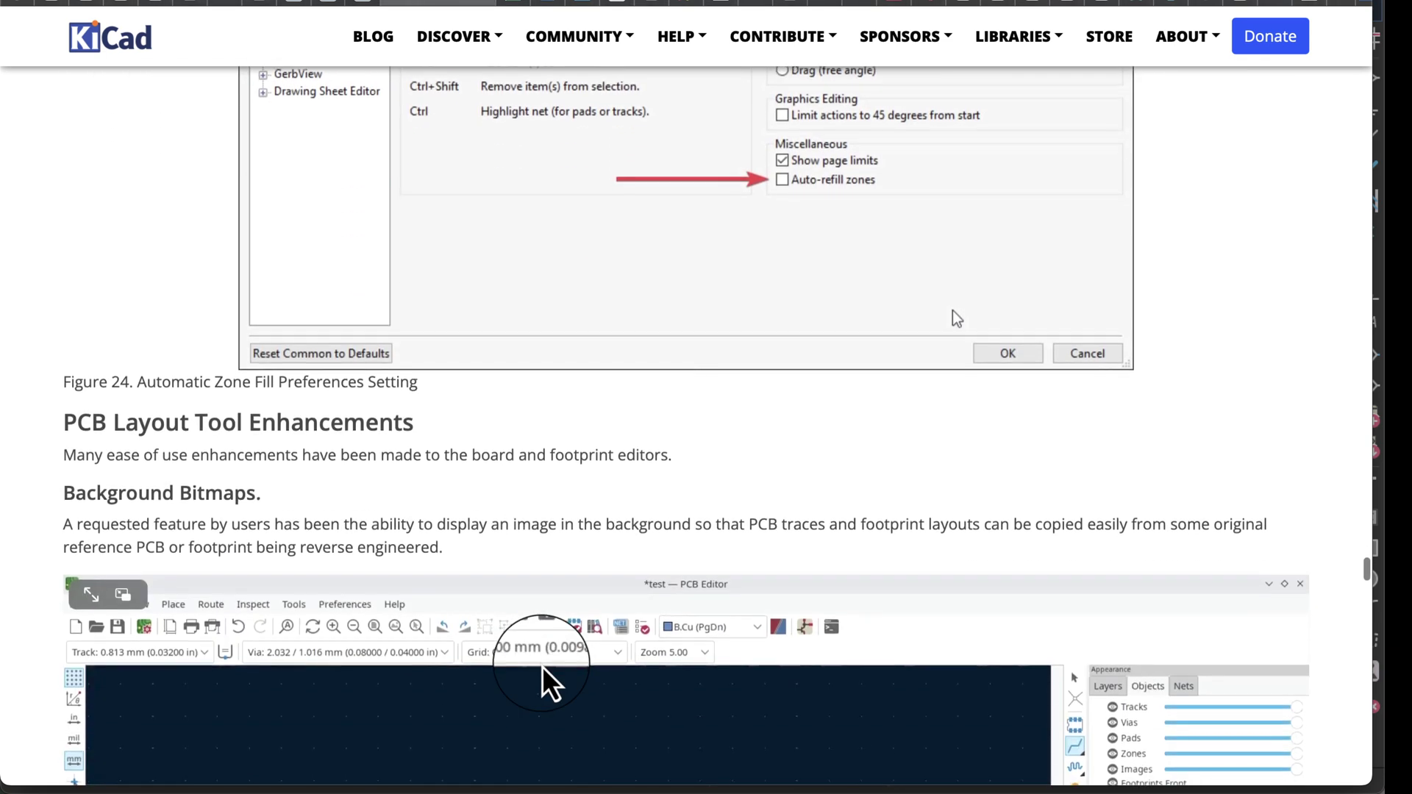
scroll(542, 667, "down", 7)
scroll(542, 667, "up", 4)
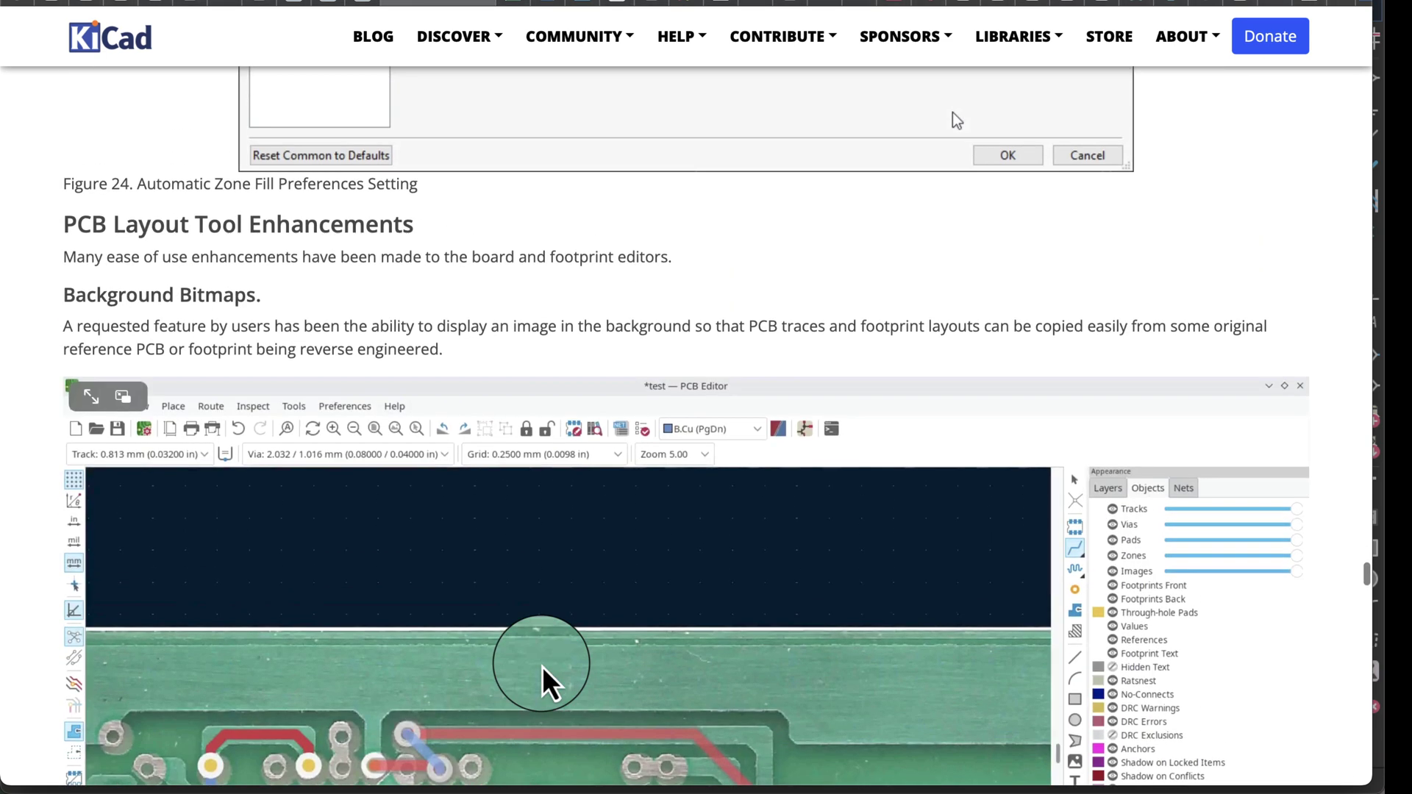
scroll(542, 667, "down", 2)
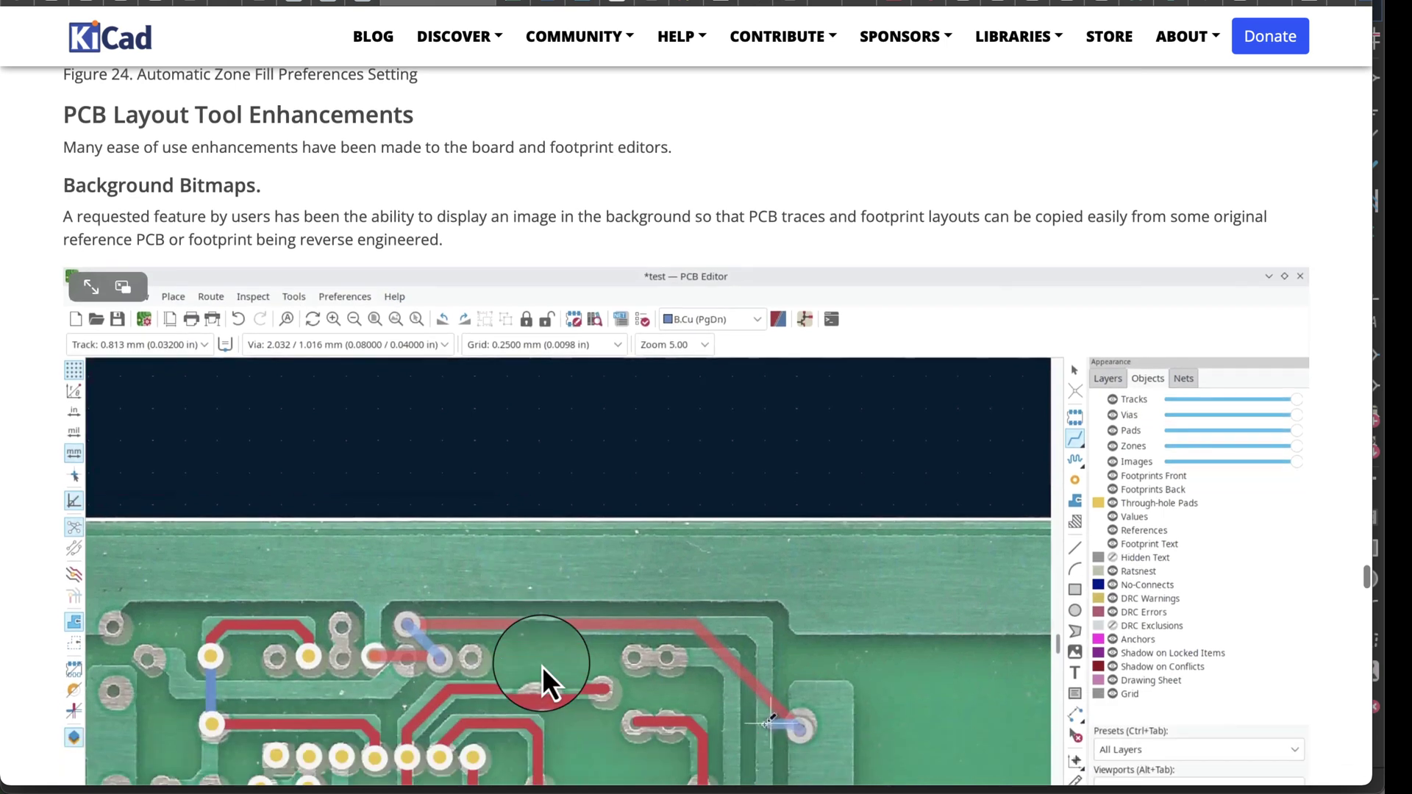
scroll(541, 667, "down", 2)
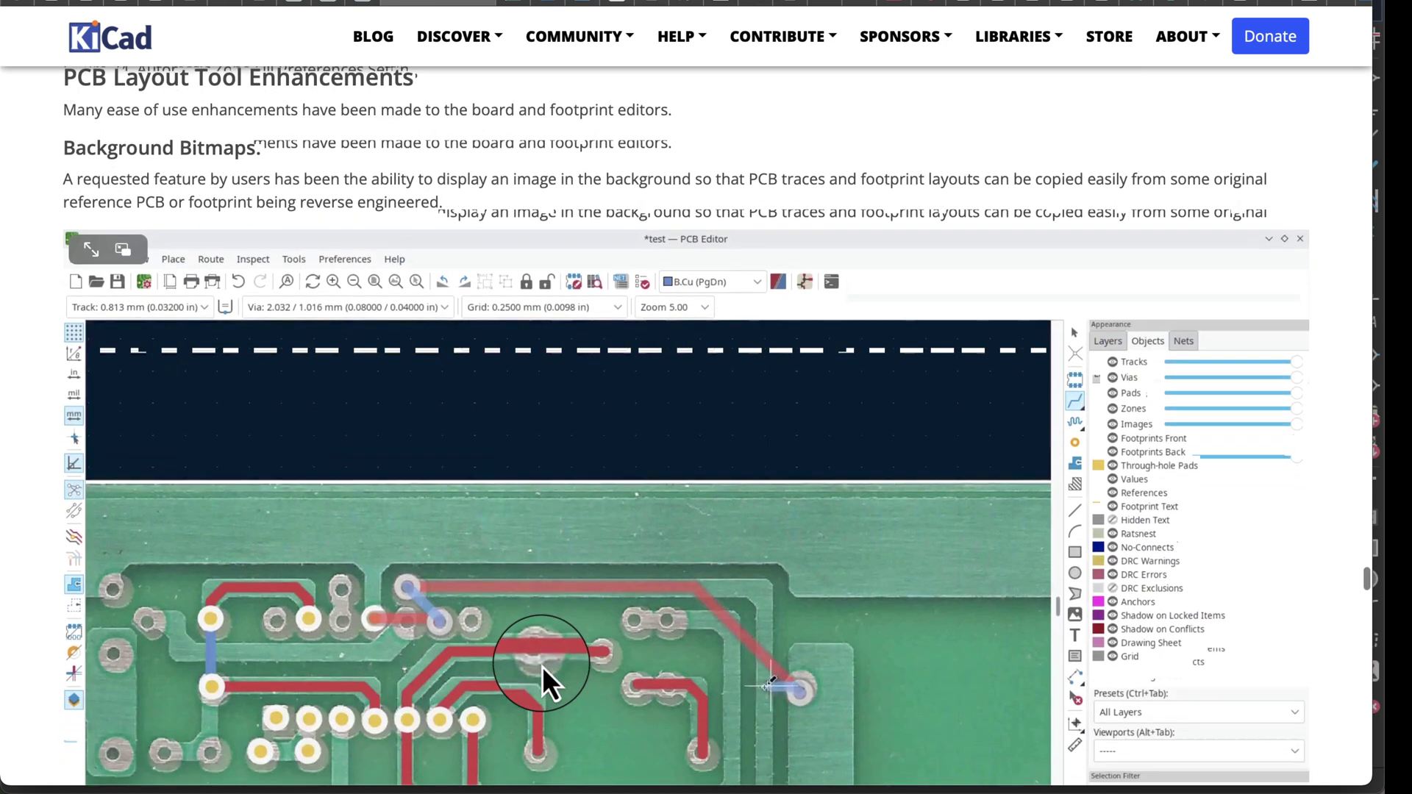
scroll(541, 666, "down", 4)
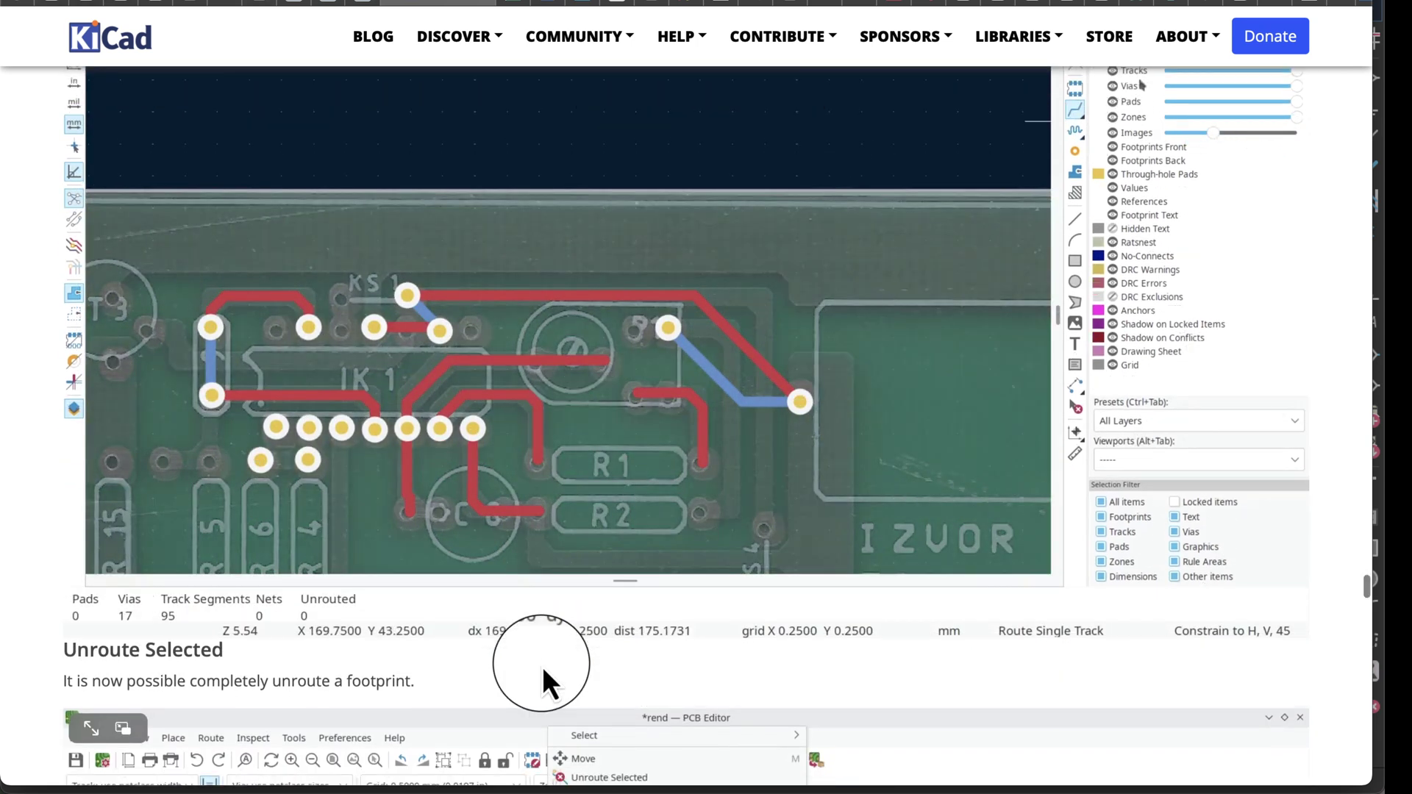
Scroll through Unroute Selected, Automatically Complete Trace Route and the Attempt to Finish Selection demo
scroll(542, 667, "down", 3)
scroll(542, 667, "down", 7)
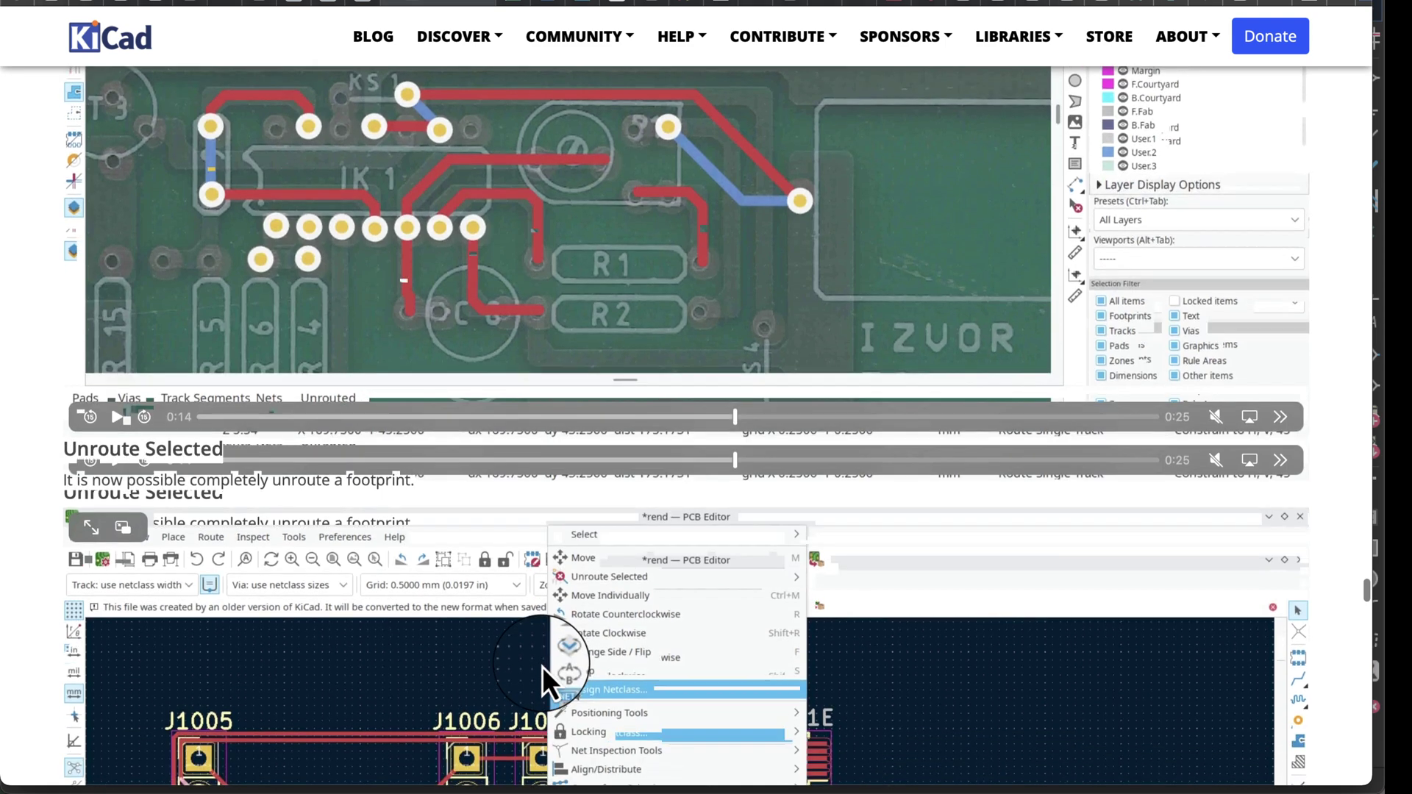
scroll(542, 666, "down", 8)
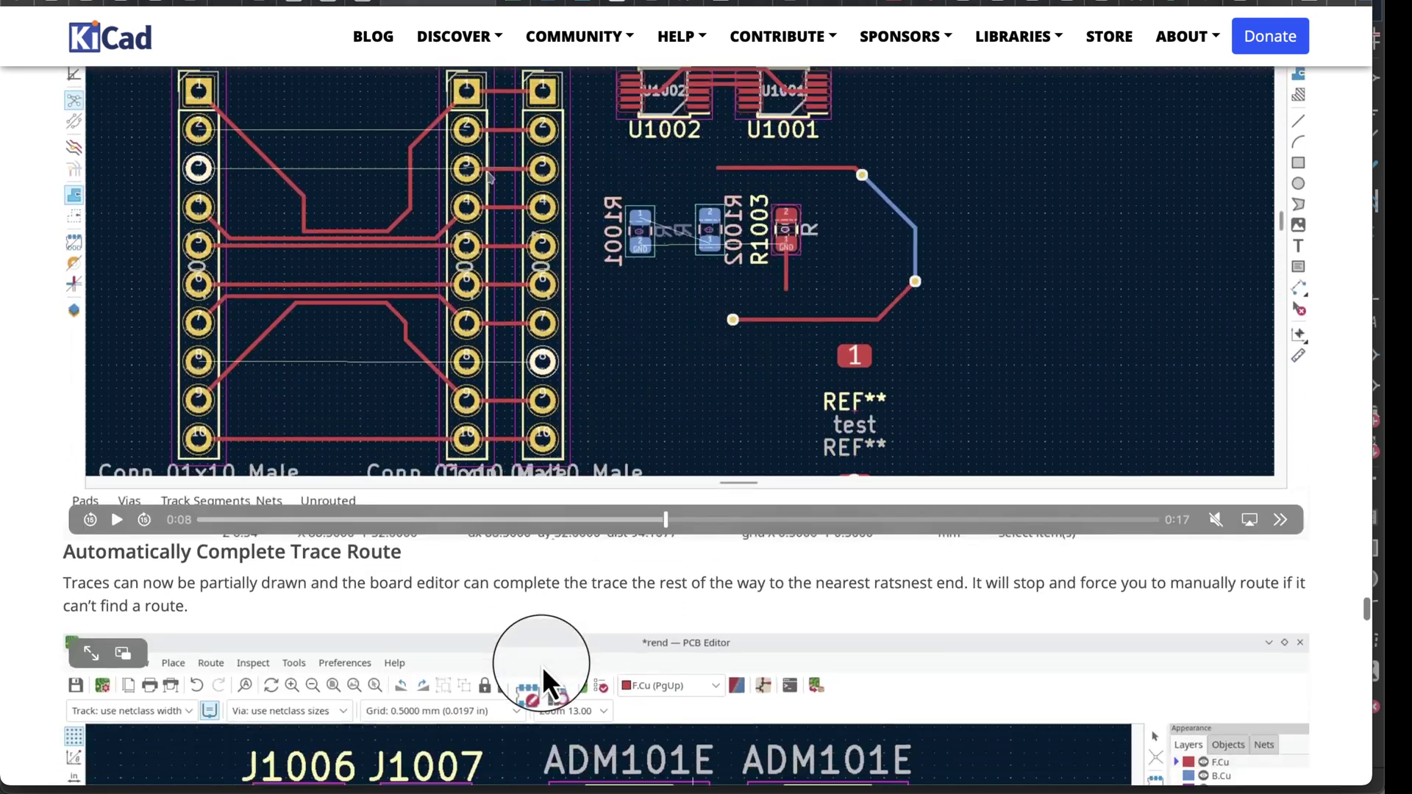
scroll(542, 666, "down", 7)
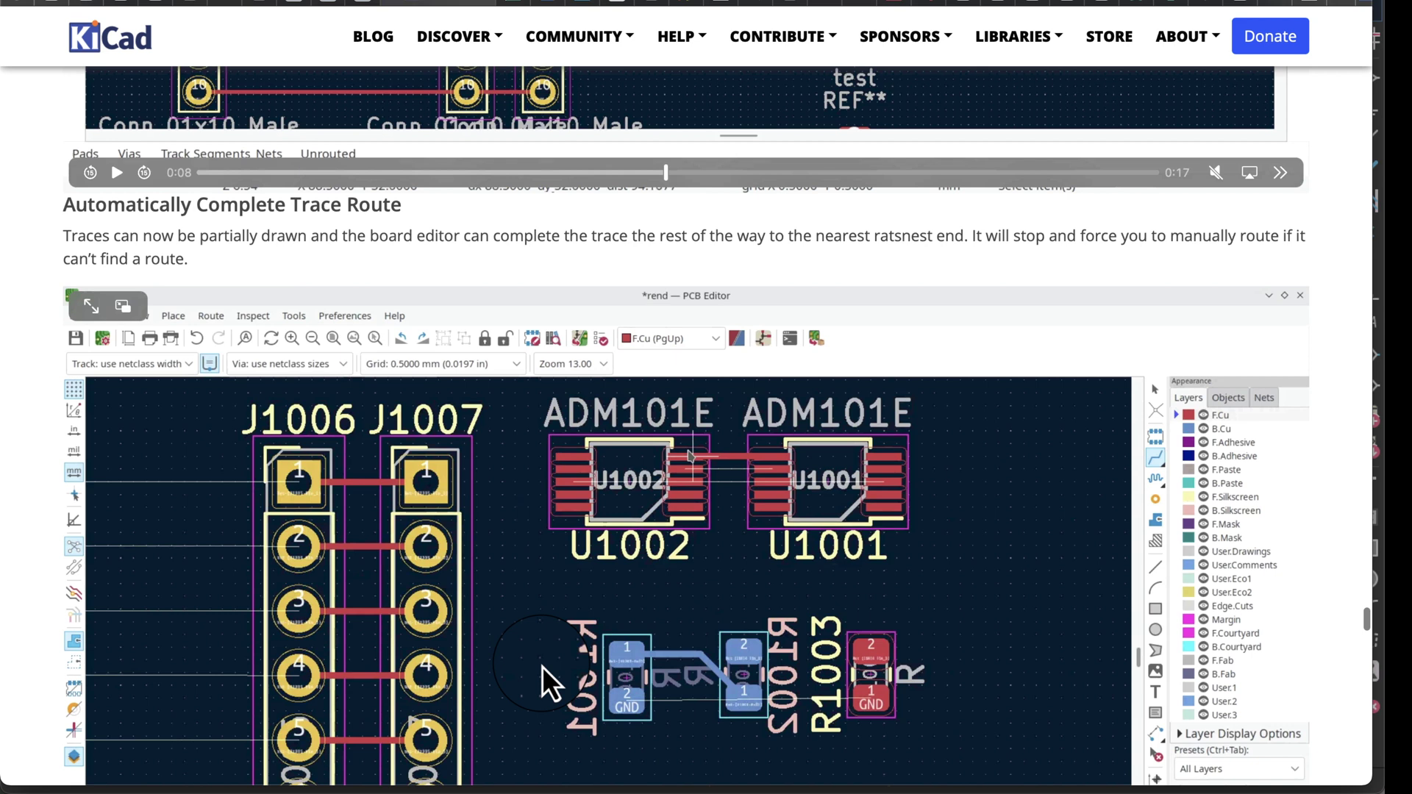
scroll(541, 666, "down", 10)
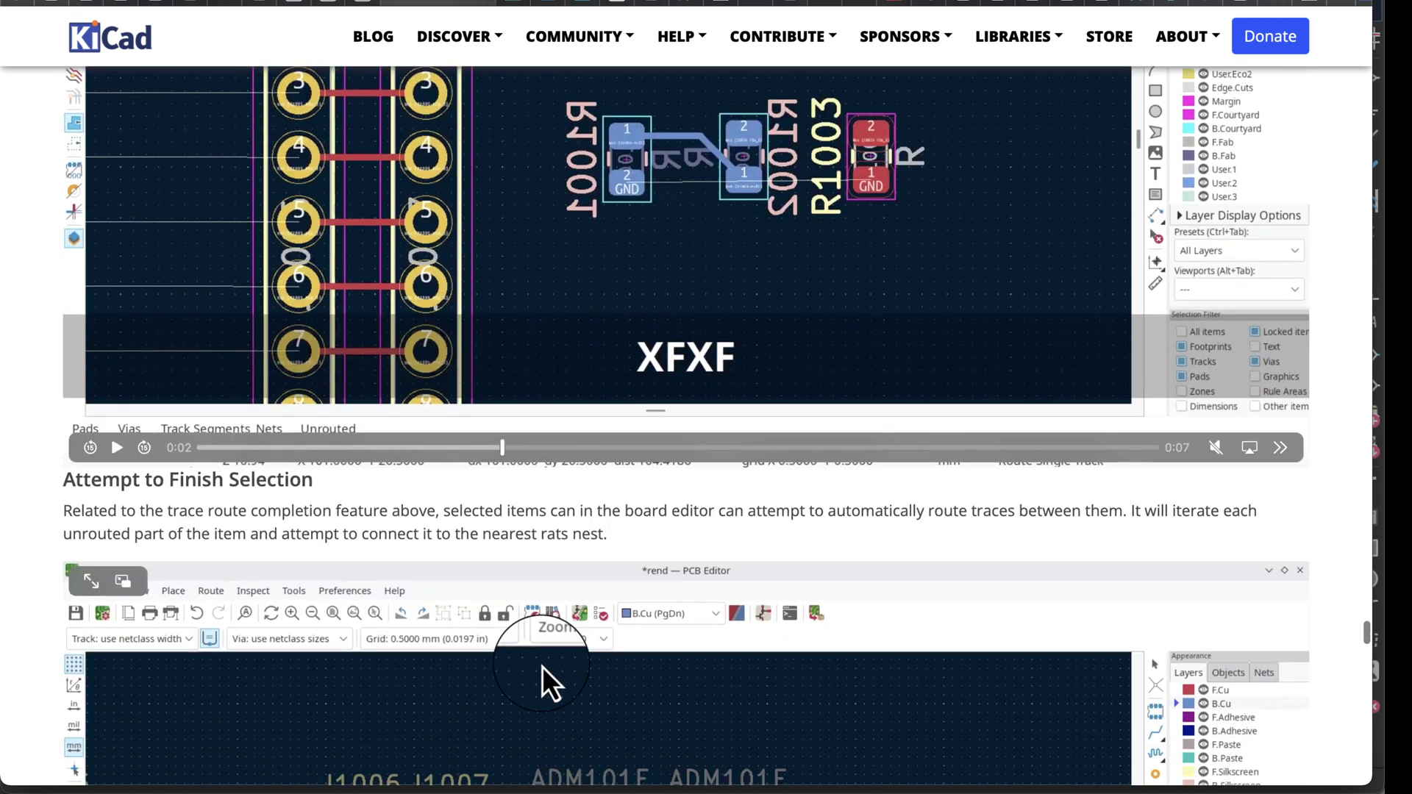
scroll(542, 667, "up", 8)
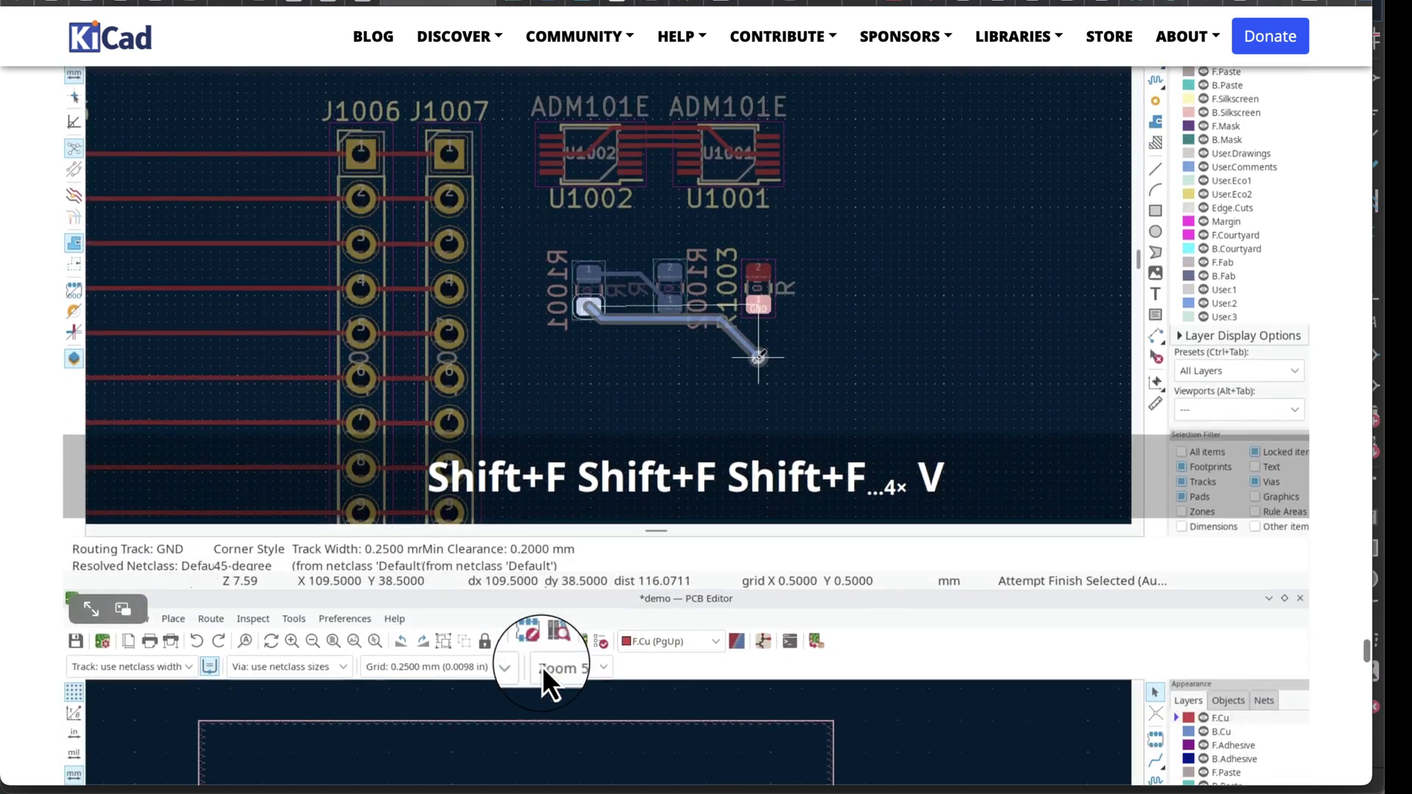
scroll(541, 667, "down", 3)
scroll(542, 667, "up", 3)
scroll(542, 667, "down", 9)
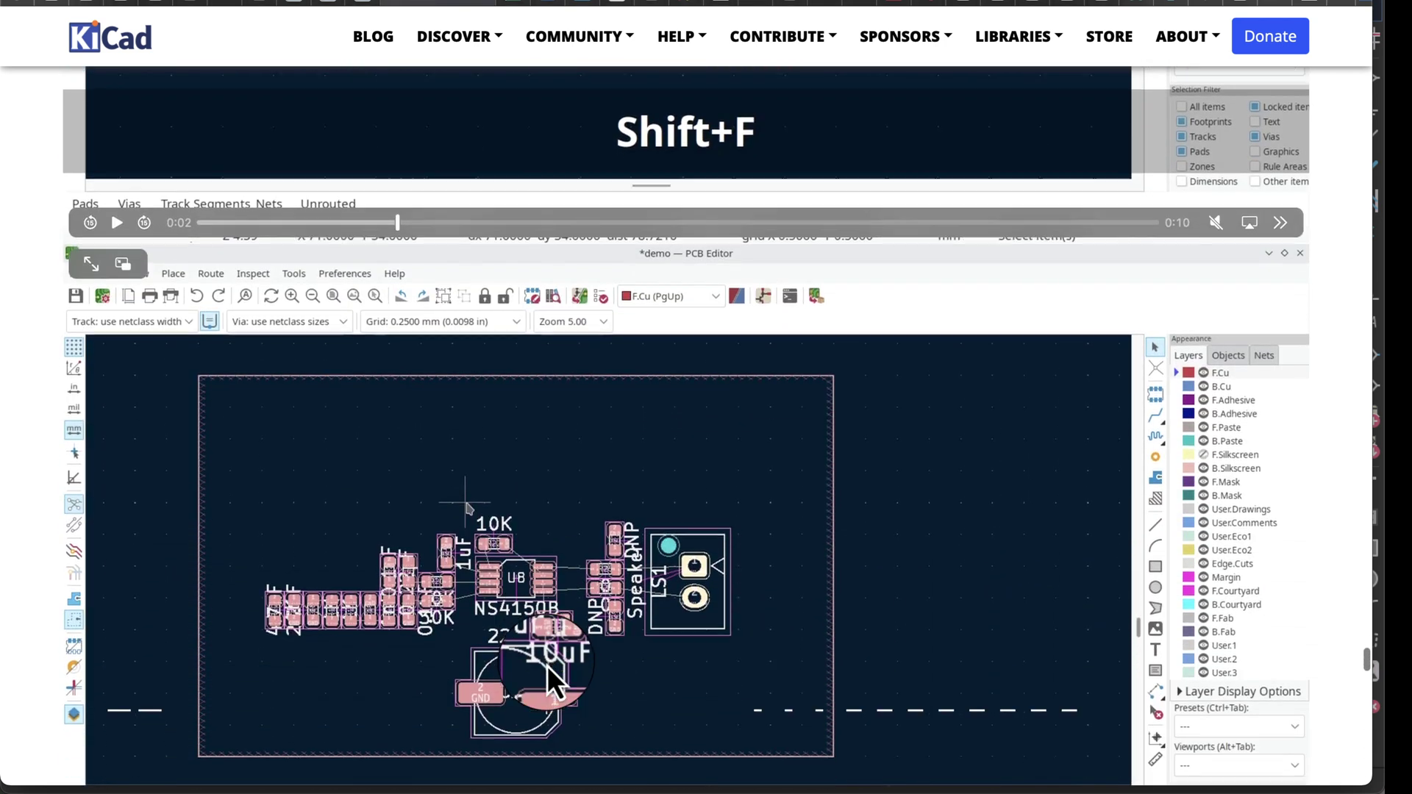
Scroll past Search Panel, Properties Panel and Figures 25–28 to the Pack and Move paragraph
scroll(548, 665, "down", 9)
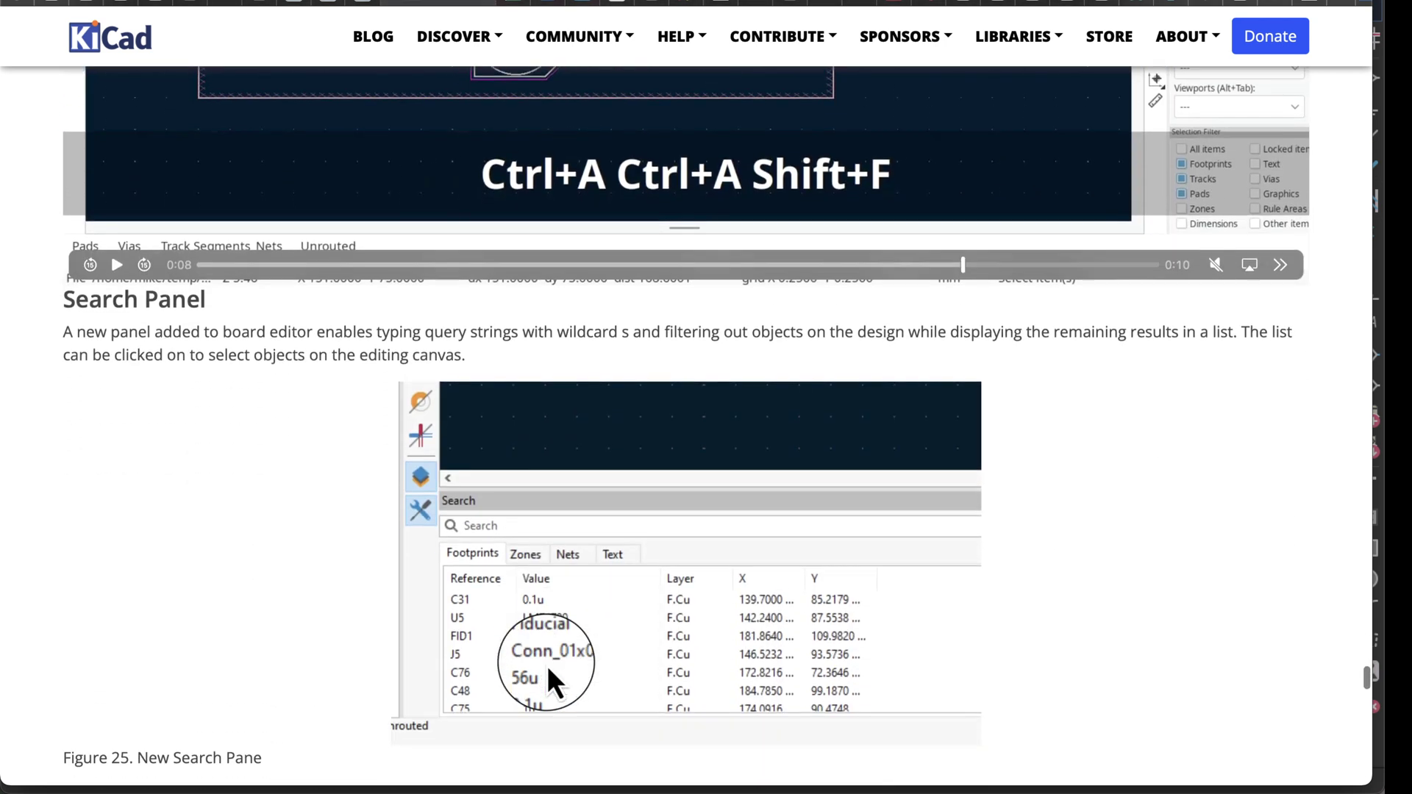
scroll(547, 665, "up", 1)
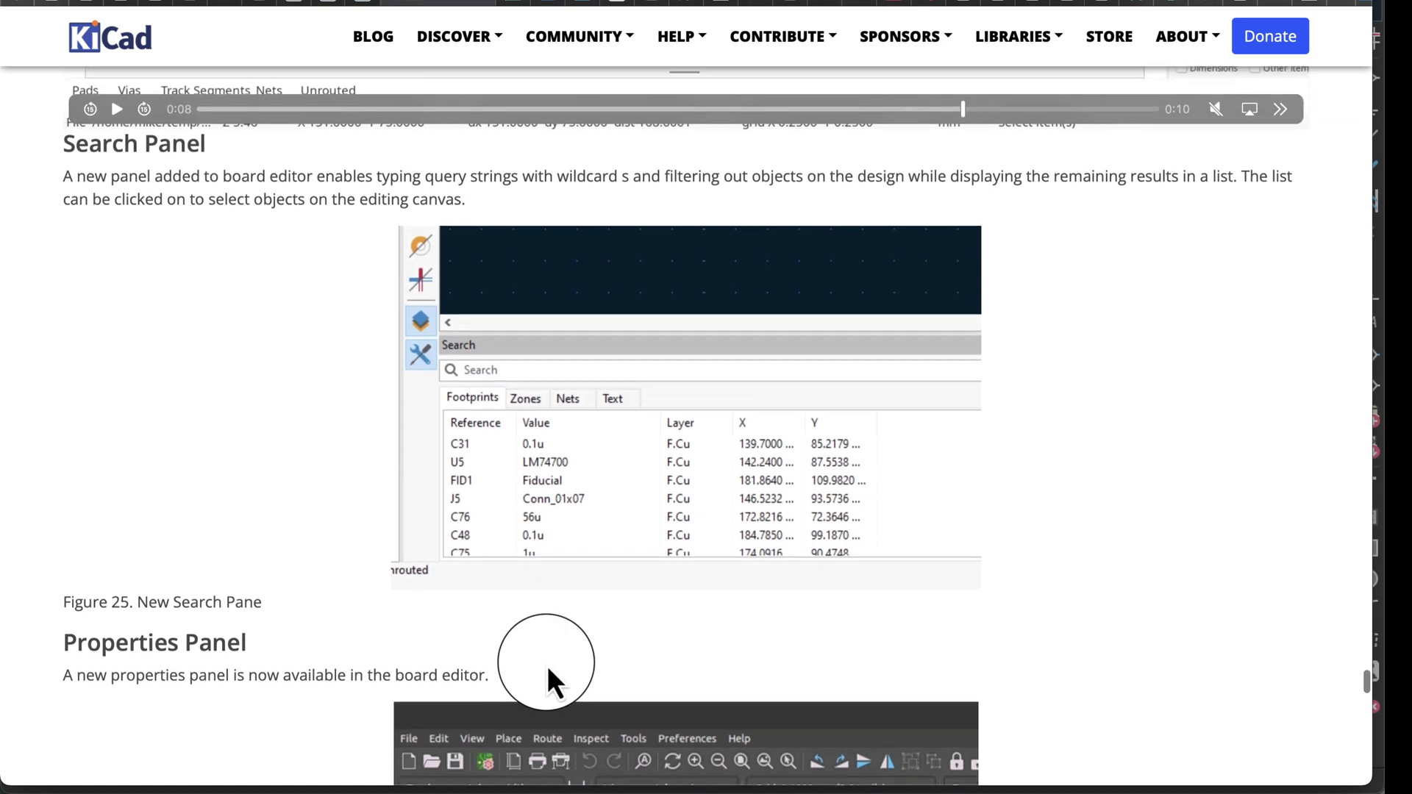
scroll(548, 665, "down", 6)
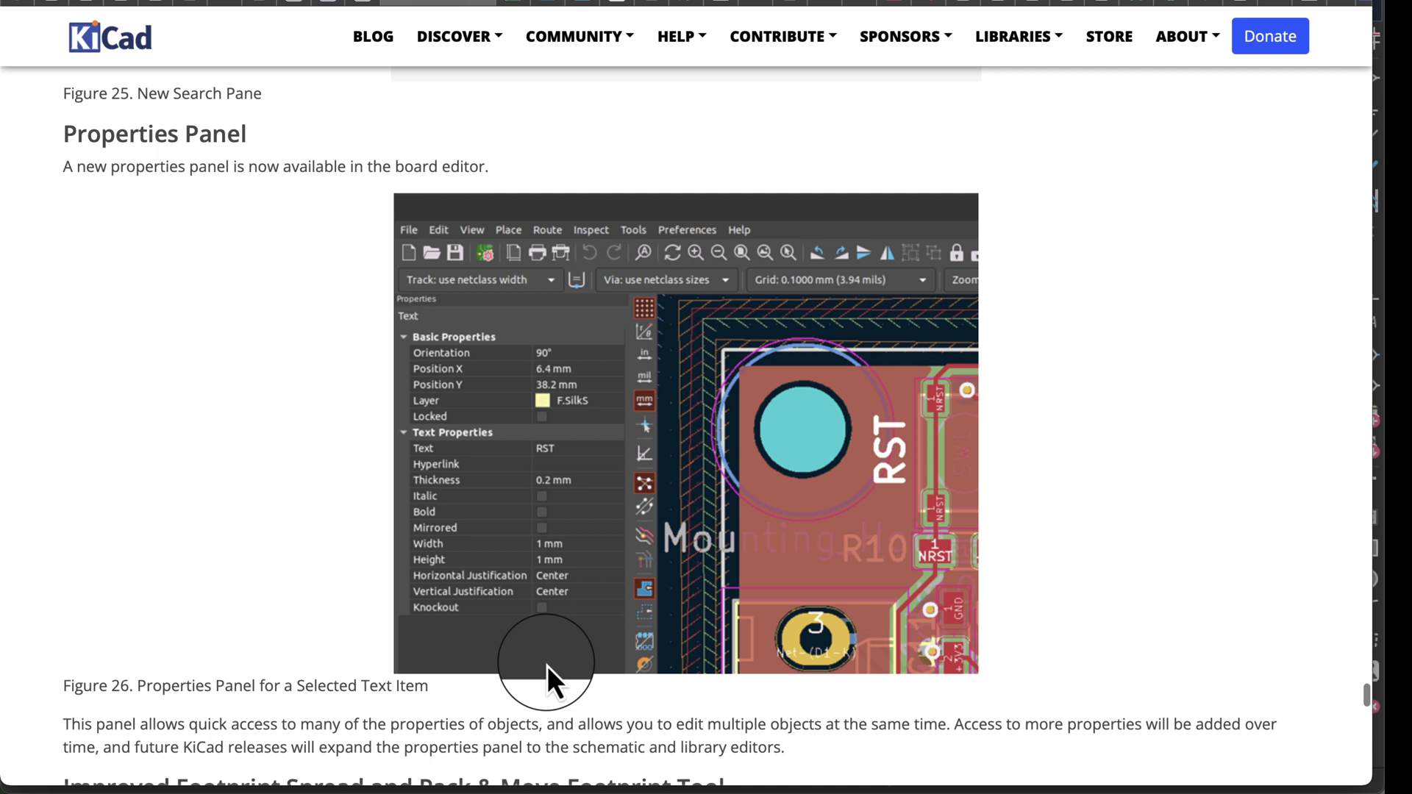
scroll(547, 665, "down", 7)
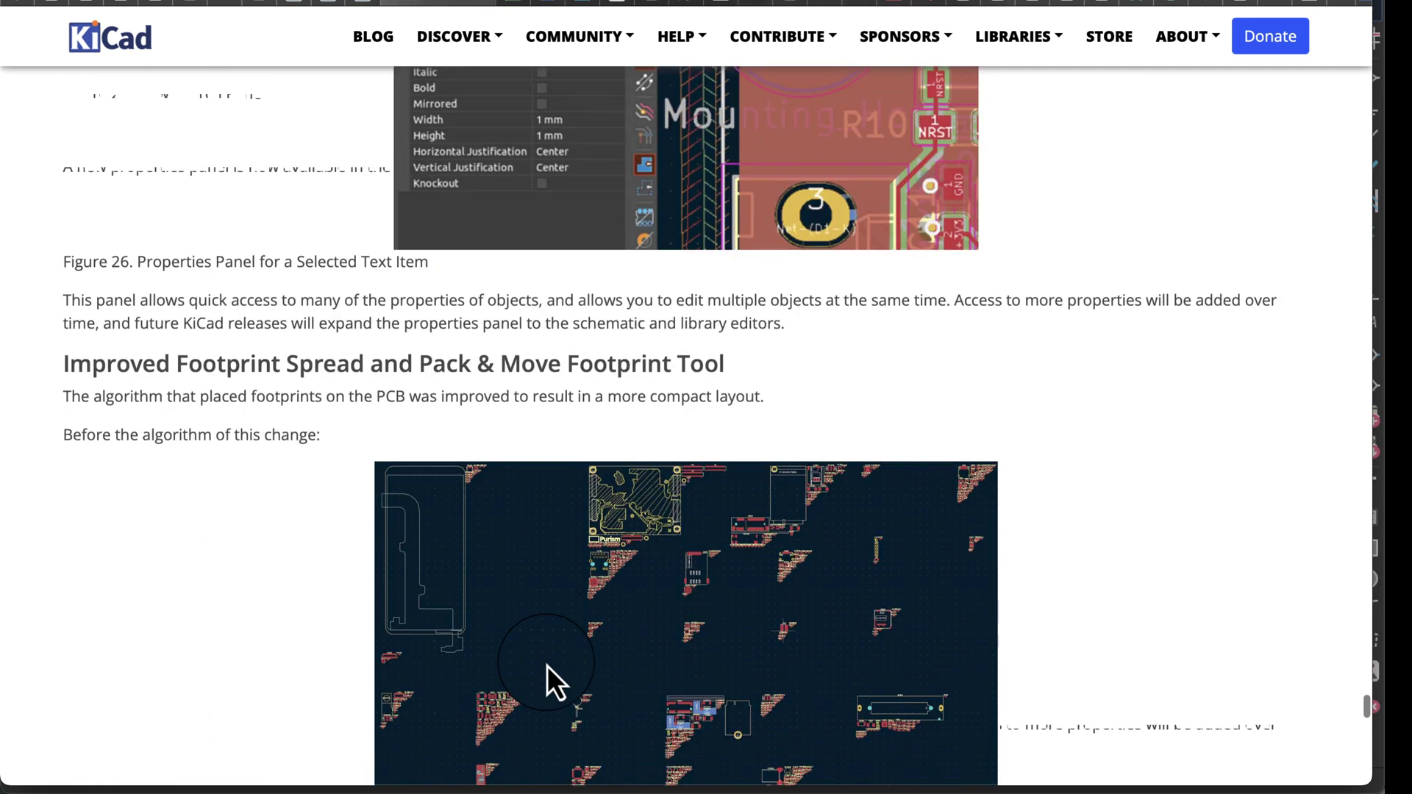
scroll(547, 666, "down", 2)
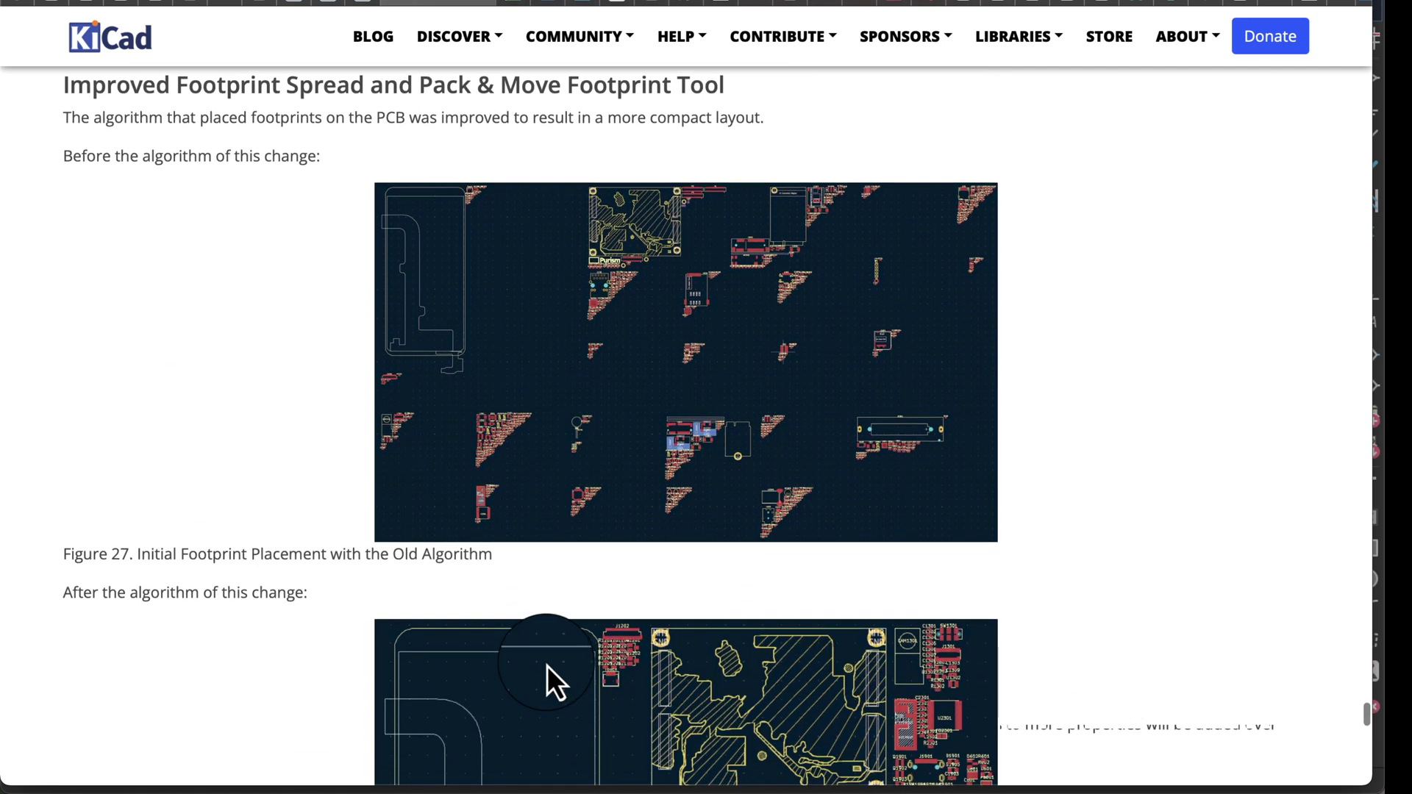
scroll(547, 665, "down", 2)
scroll(547, 665, "down", 10)
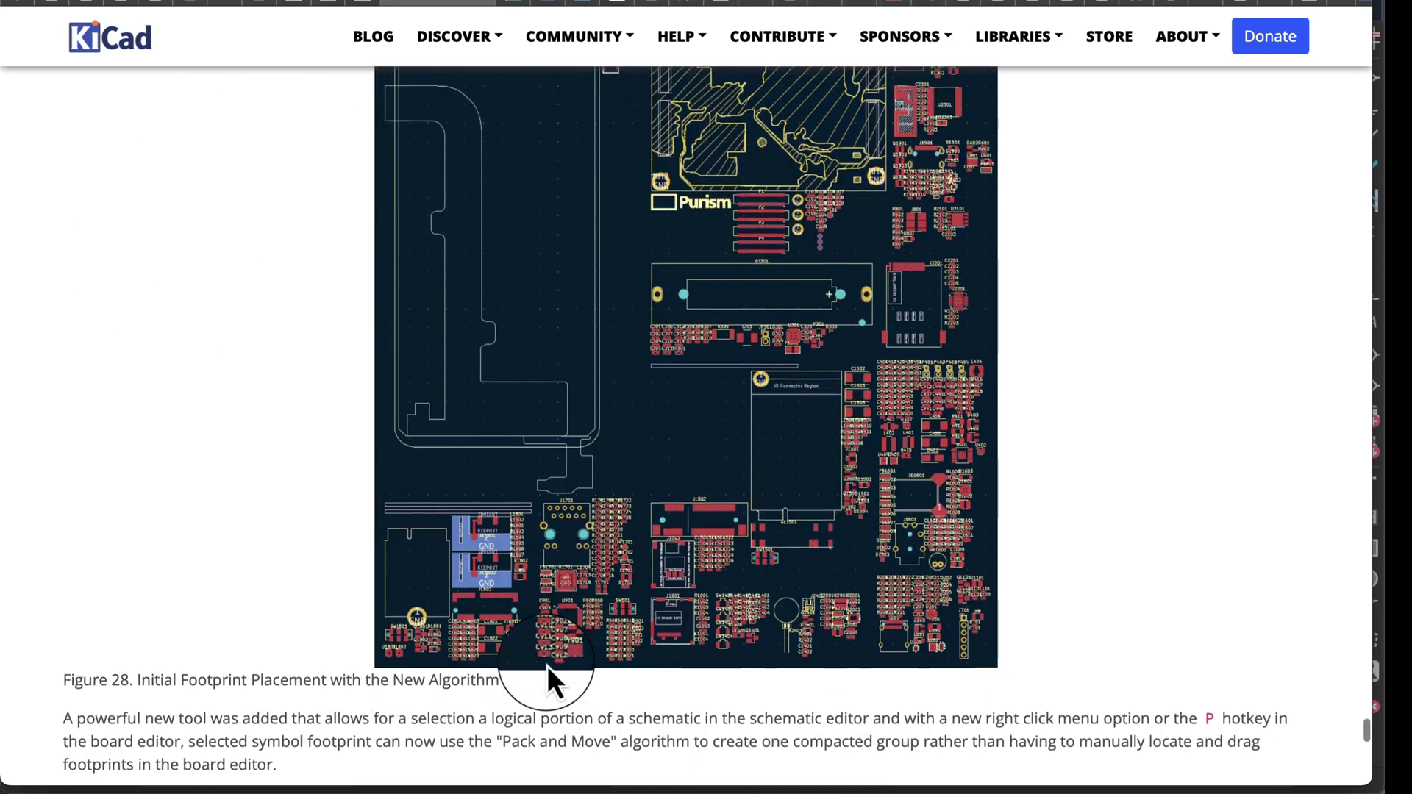
scroll(548, 665, "down", 3)
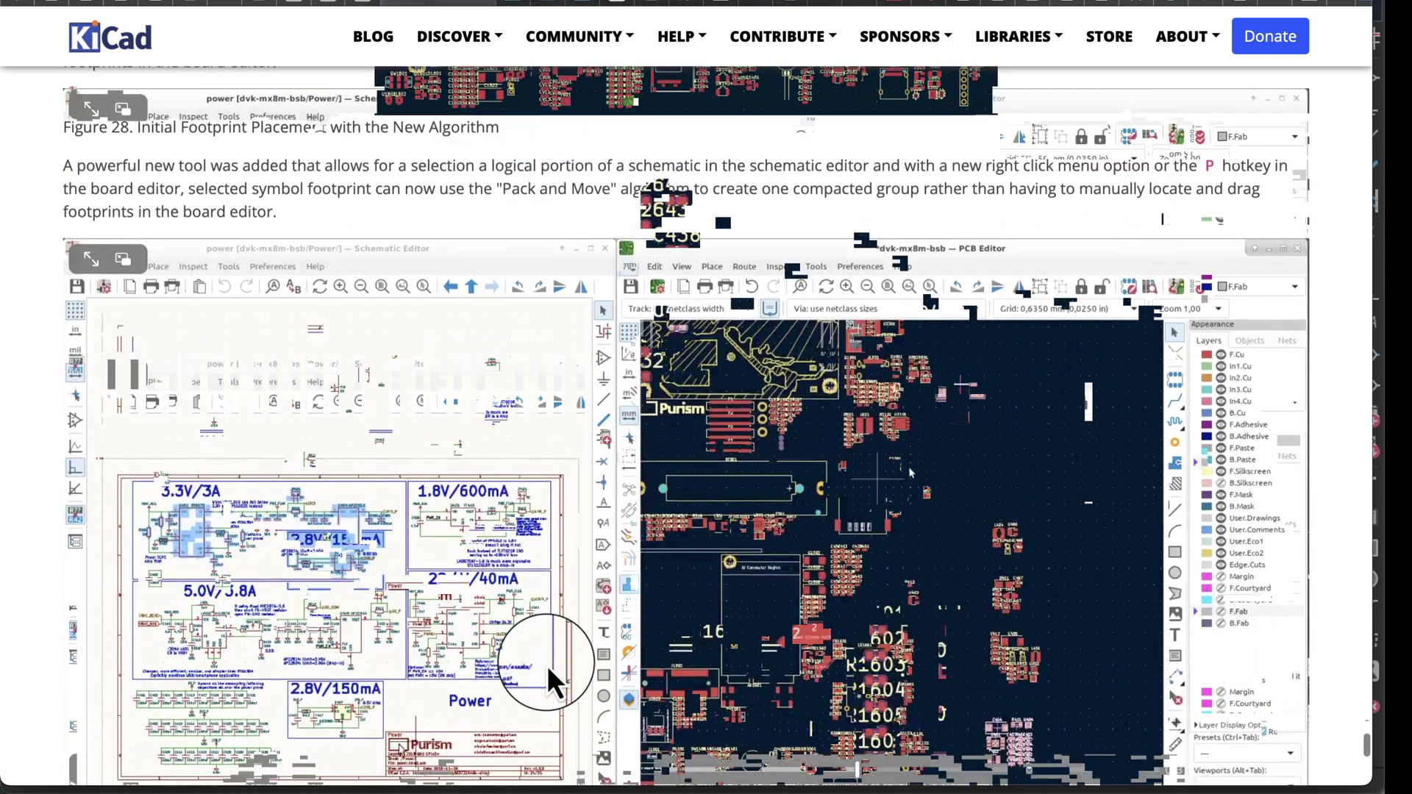
Watch the Pack and Move video, then scroll to STEP Exporter Changes and See Also
scroll(548, 666, "down", 2)
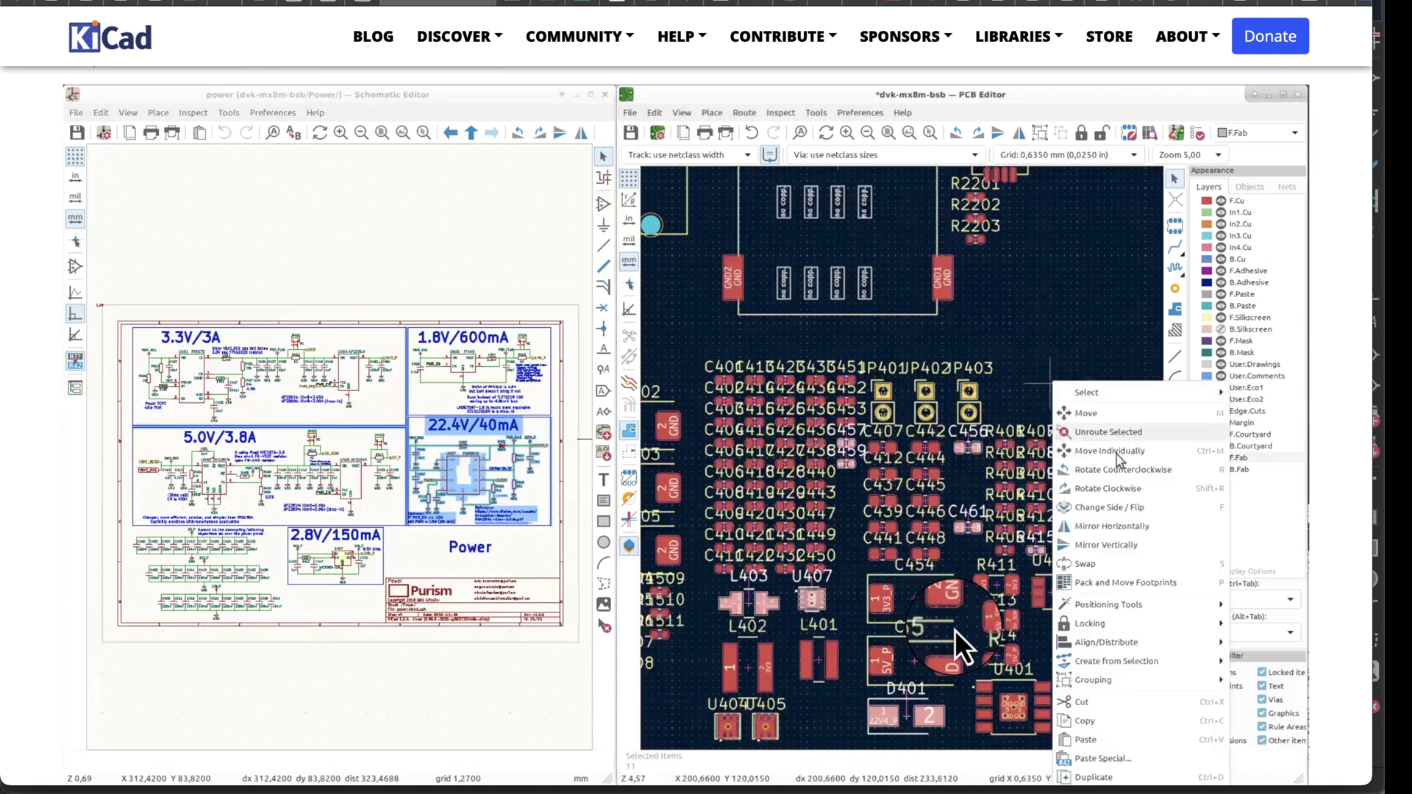
scroll(955, 630, "down", 5)
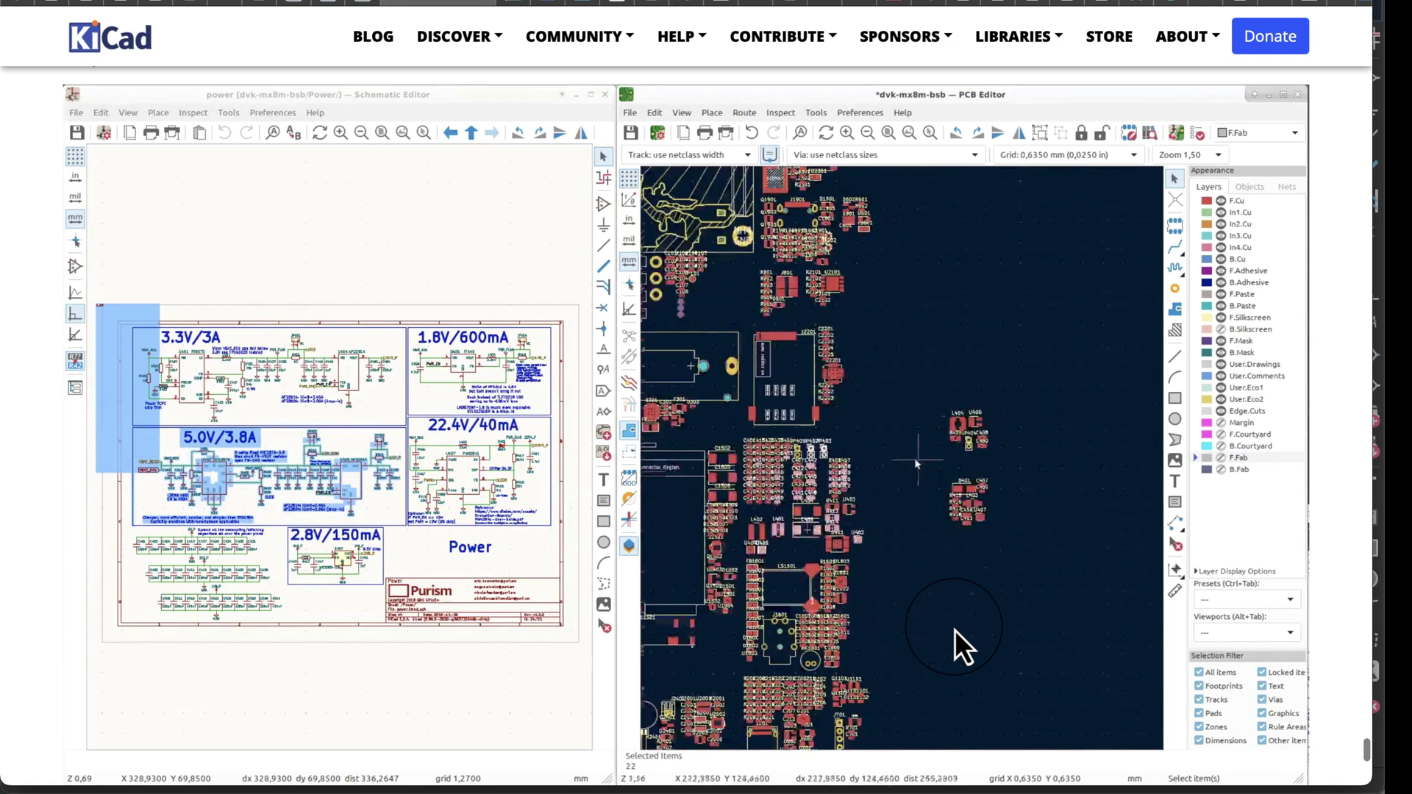
scroll(955, 629, "down", 1)
scroll(953, 631, "down", 7)
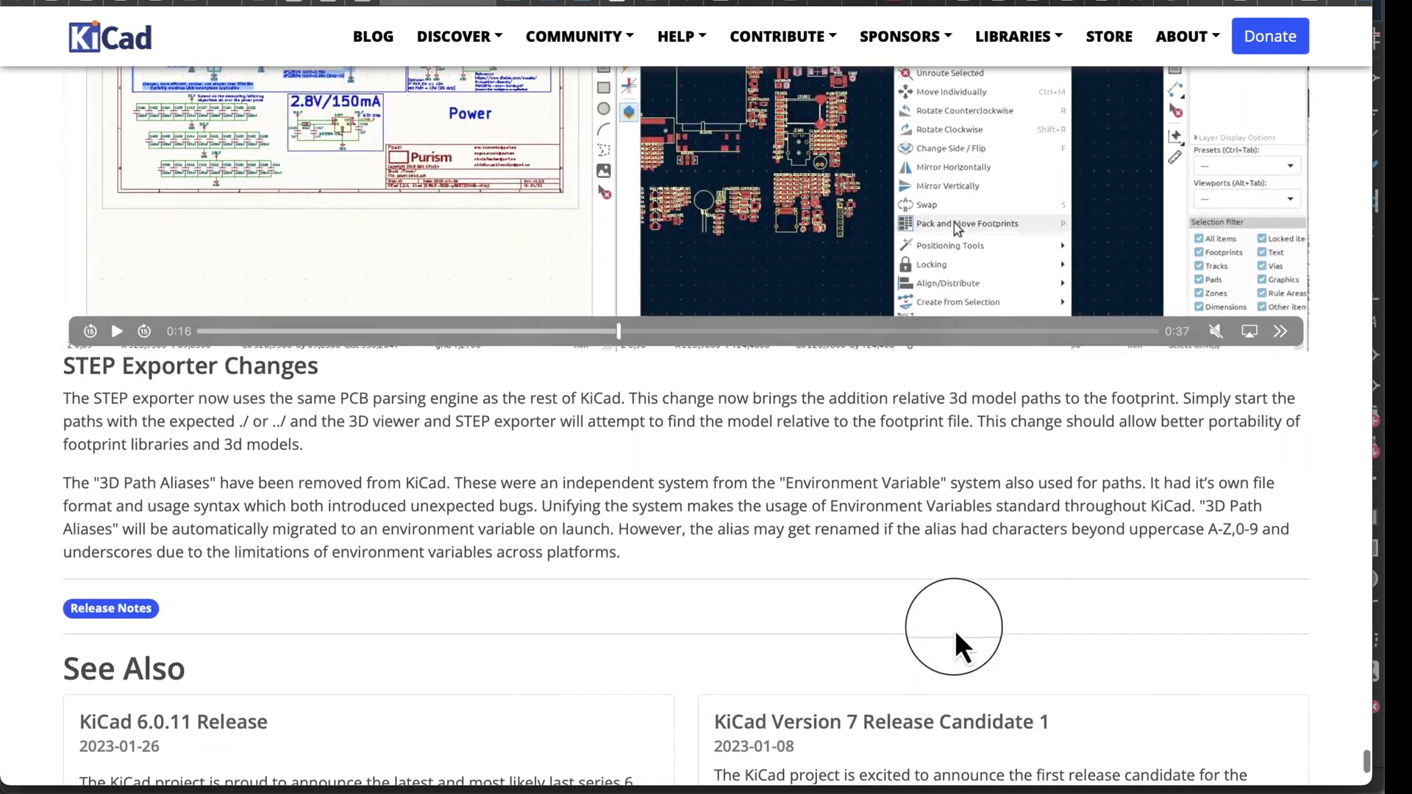
scroll(955, 629, "down", 2)
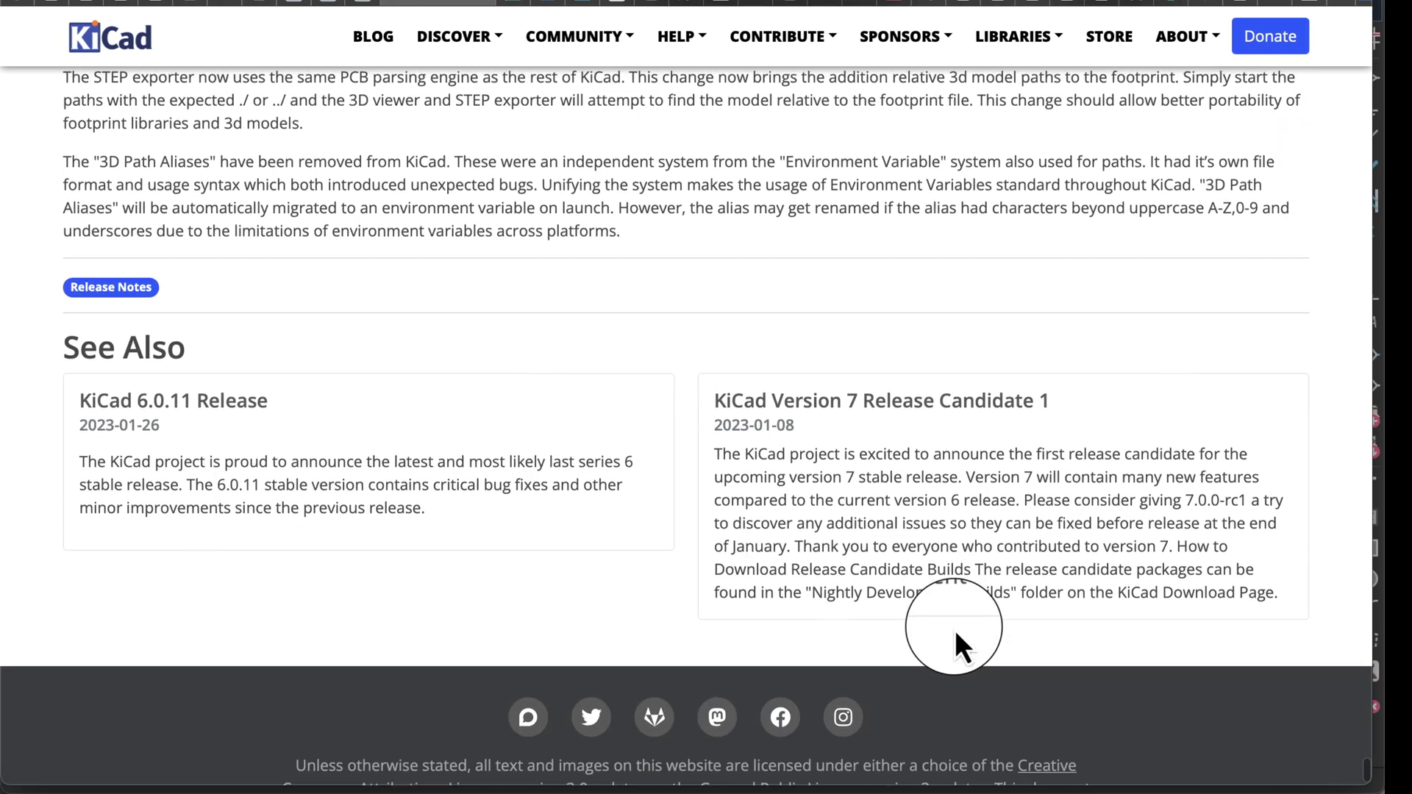
scroll(954, 630, "up", 1)
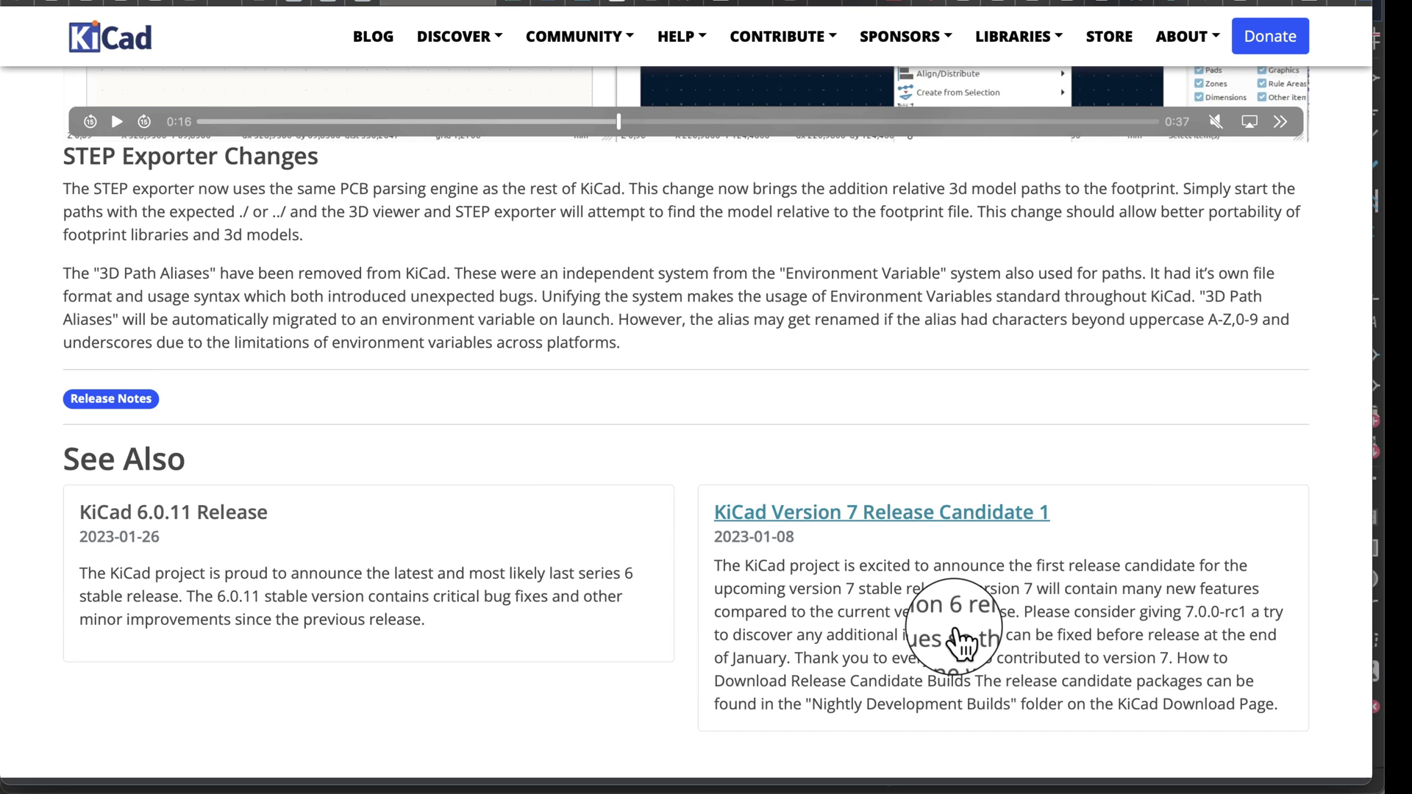
scroll(962, 644, "down", 1)
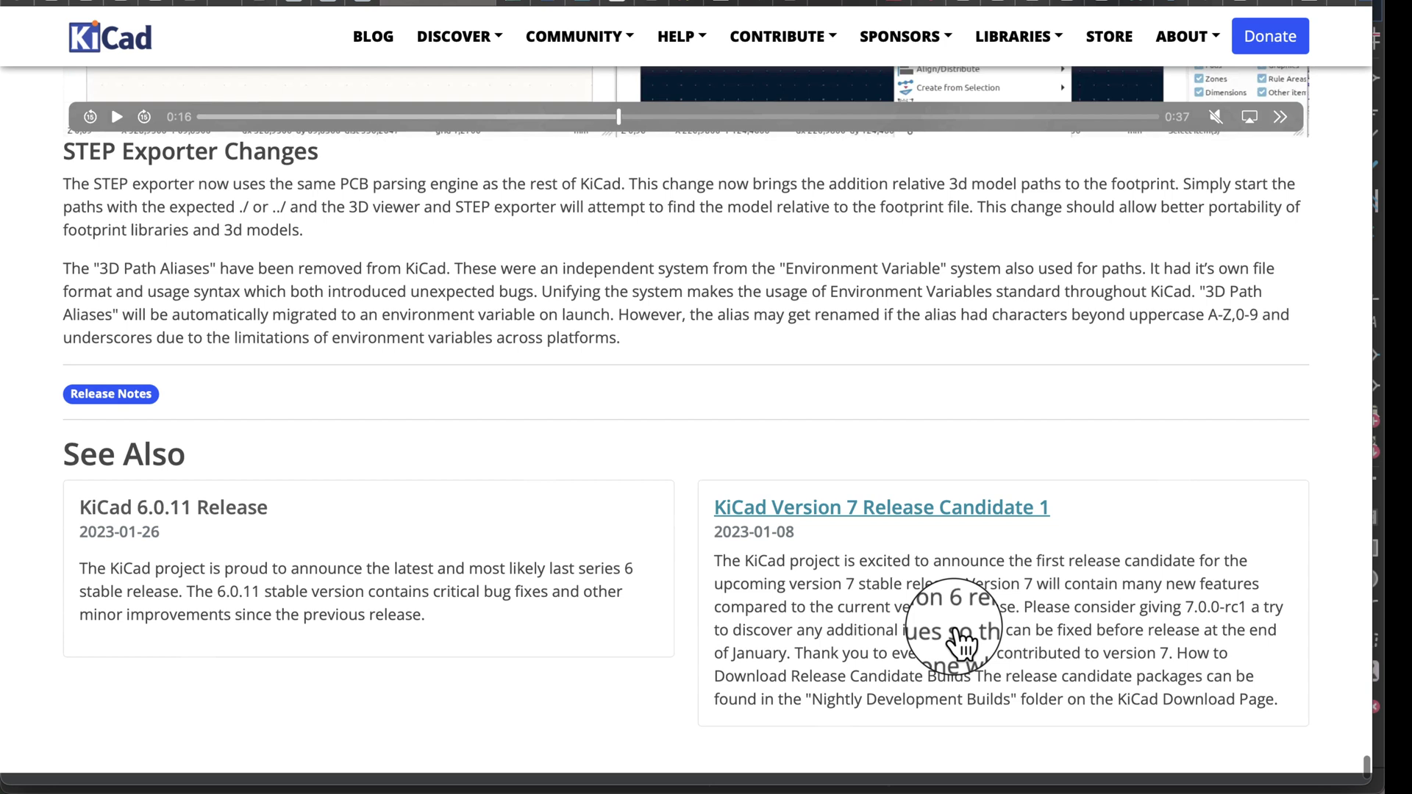
scroll(961, 644, "down", 3)
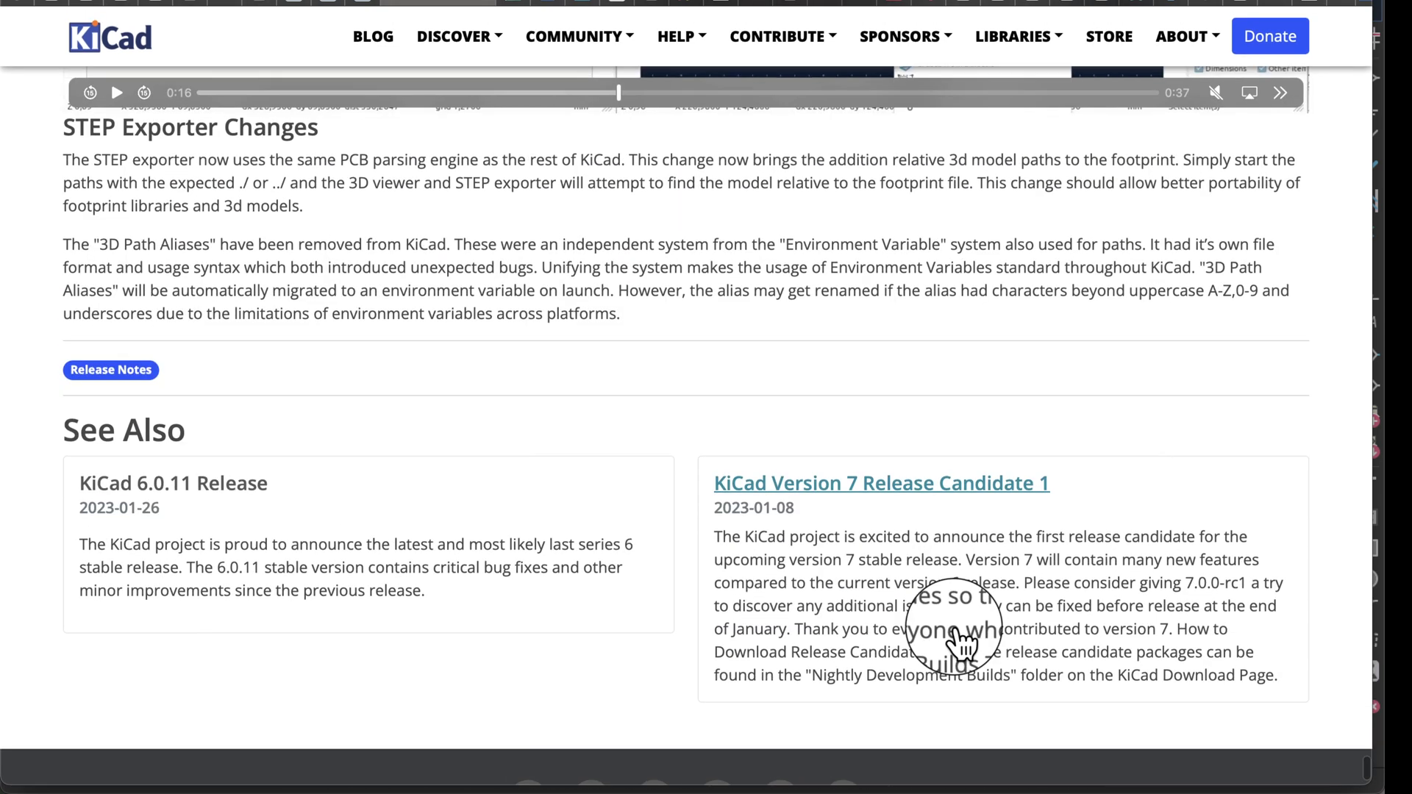